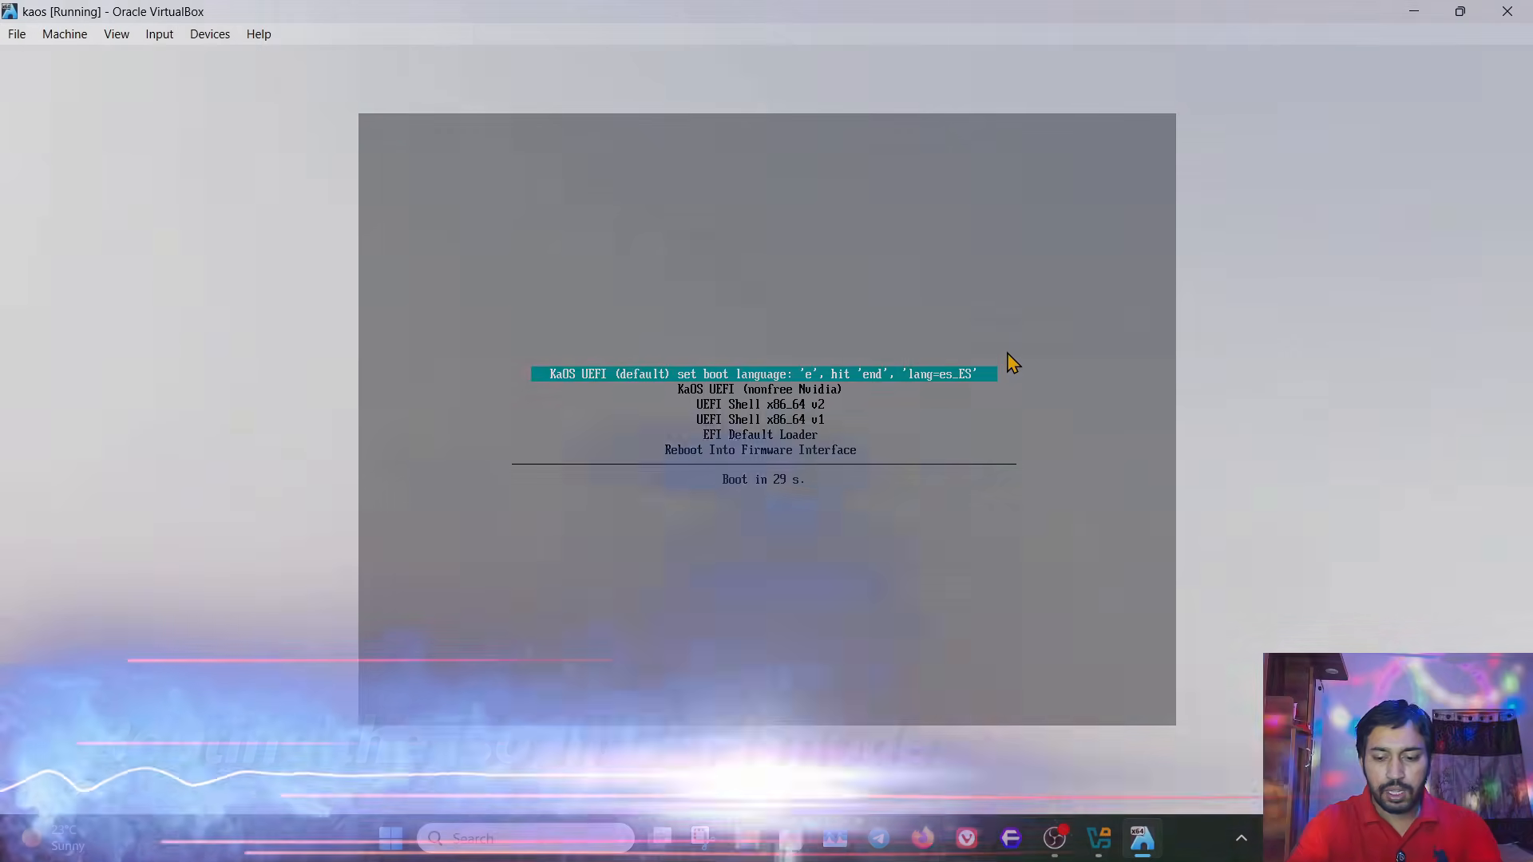
- Boot the virtual machine with the default KaOS UEFI entry
key("Down")
key("Up")
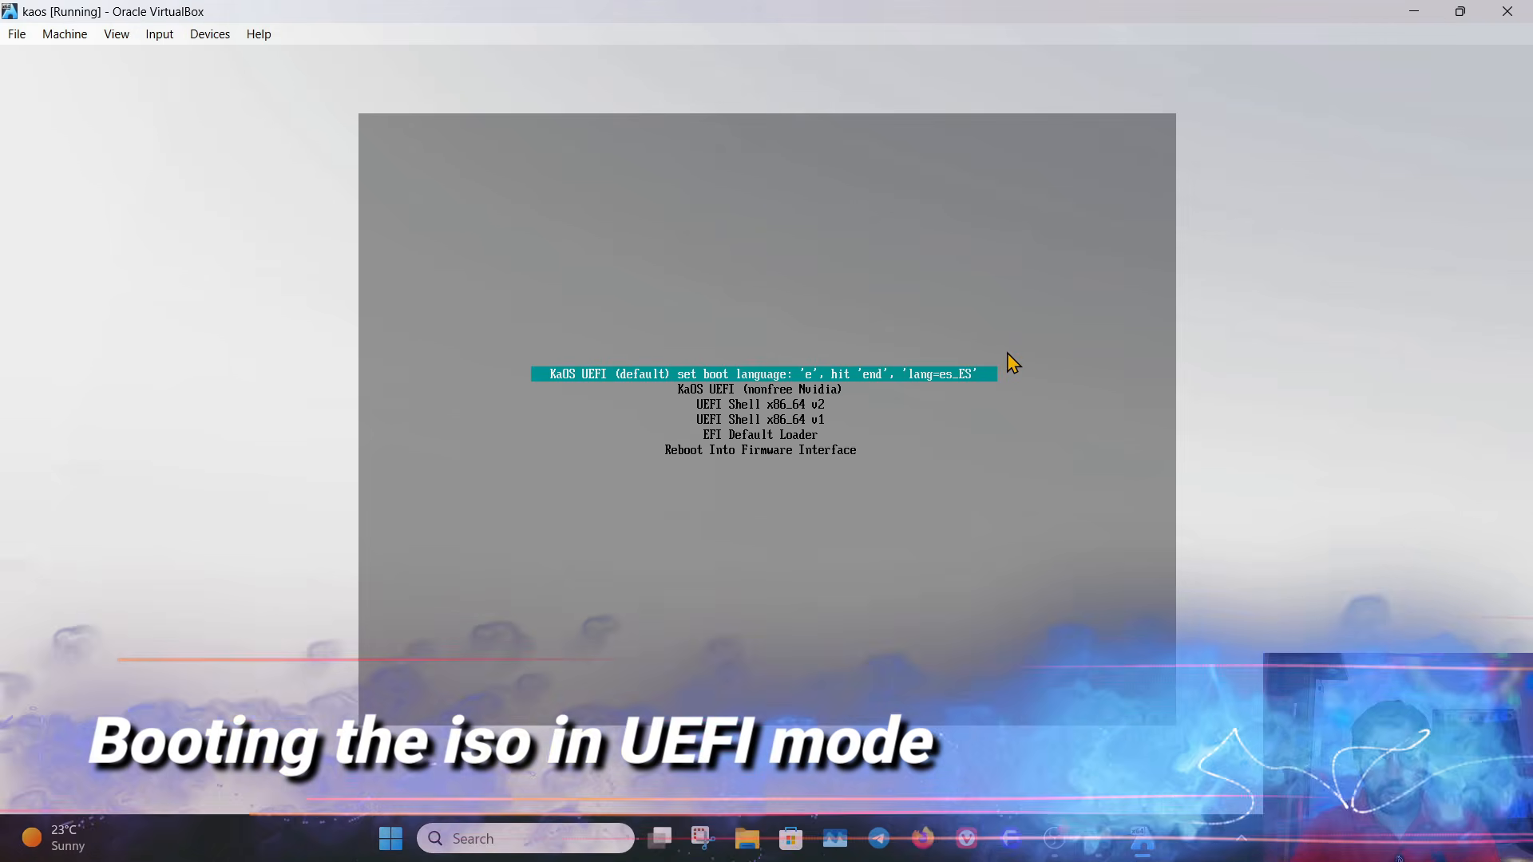
key("Return")
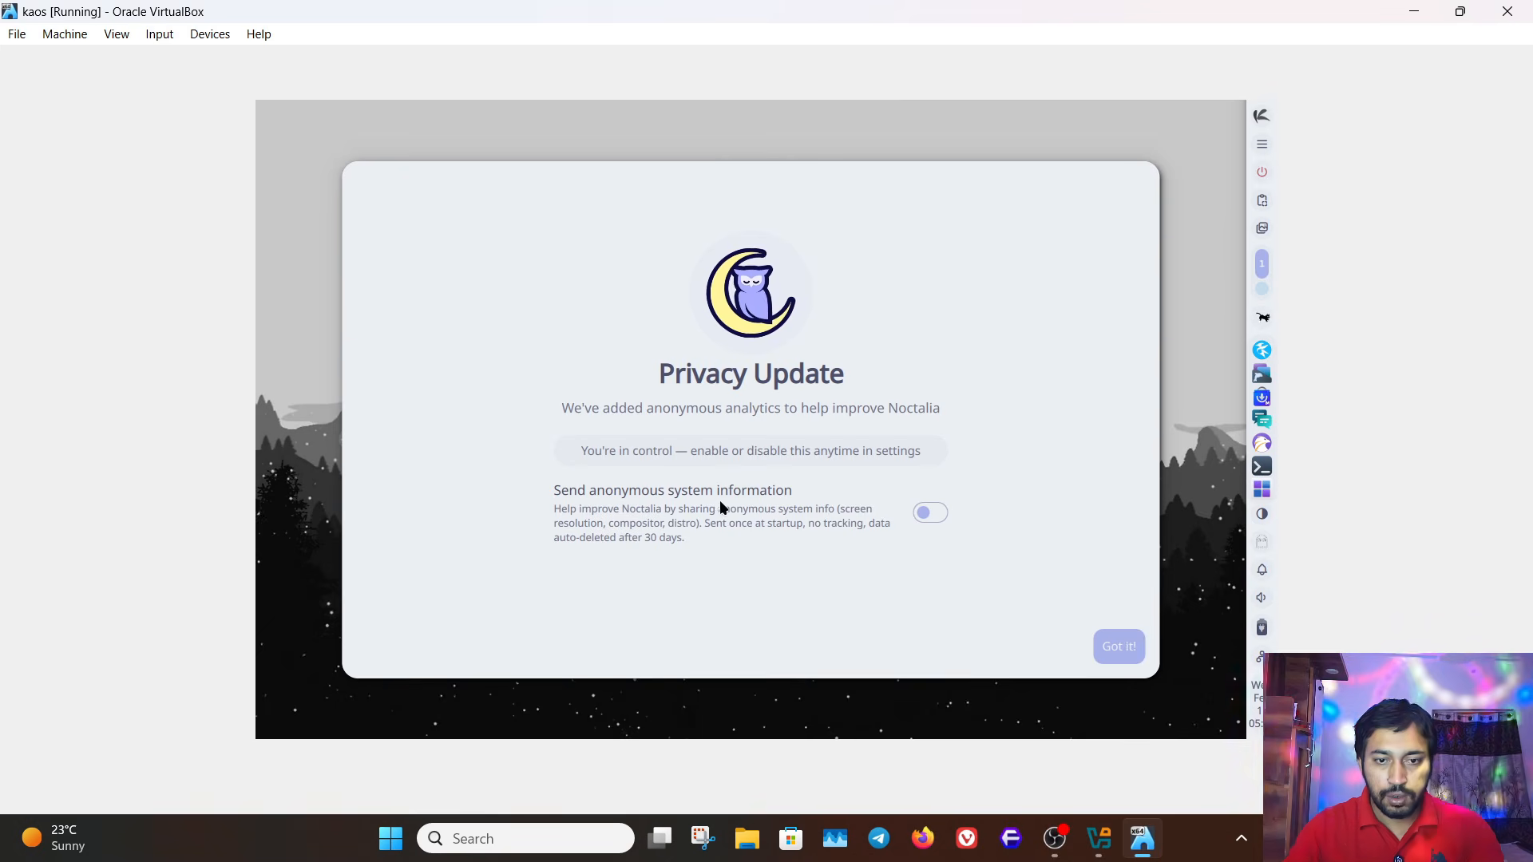
- Enable sending anonymous system information and acknowledge the Noctalia privacy update
left_click(930, 515)
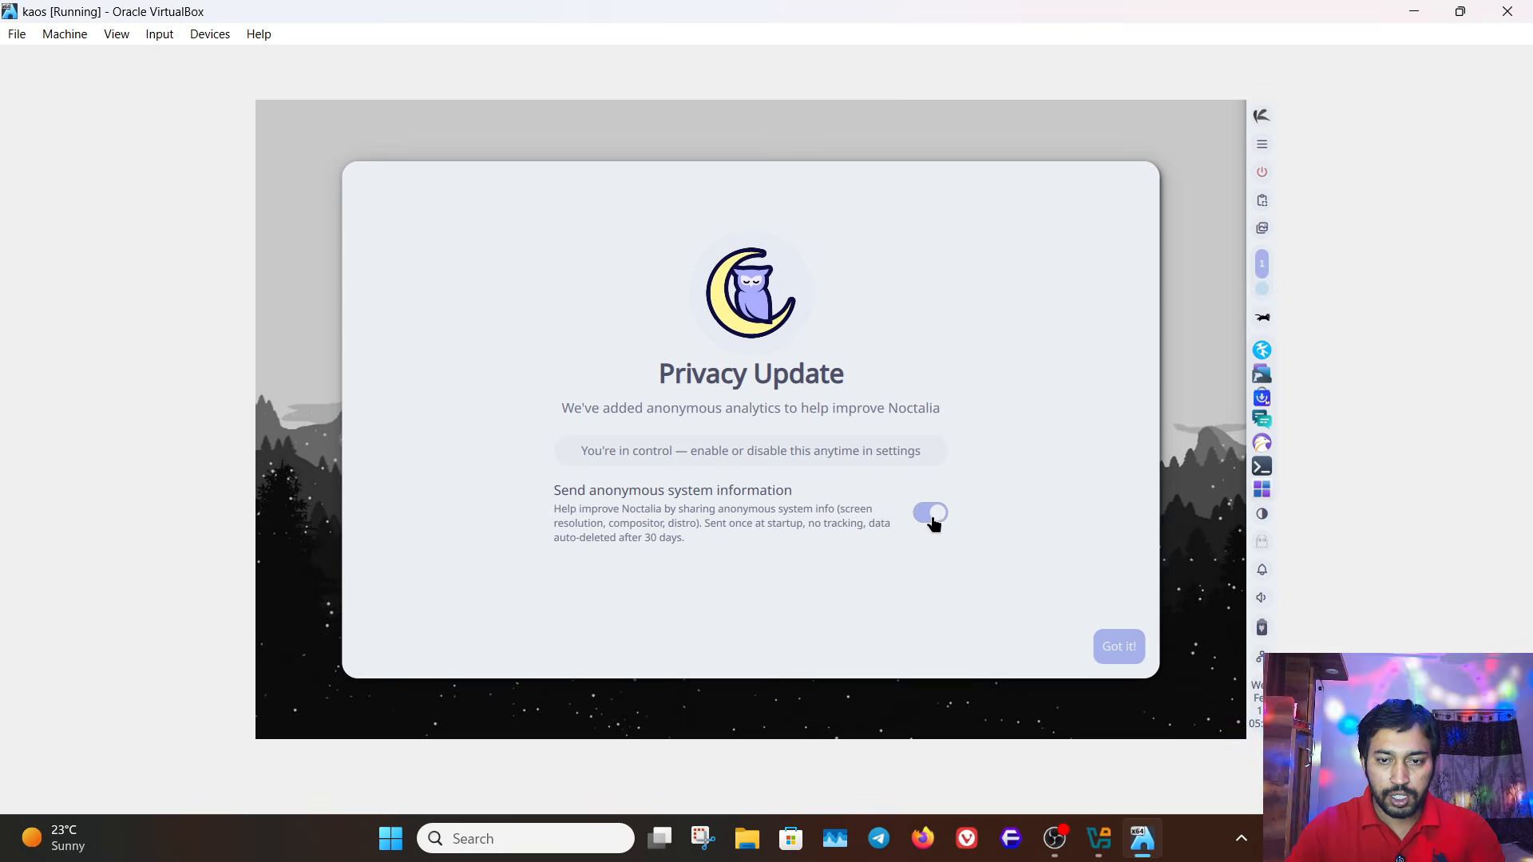
left_click(1119, 645)
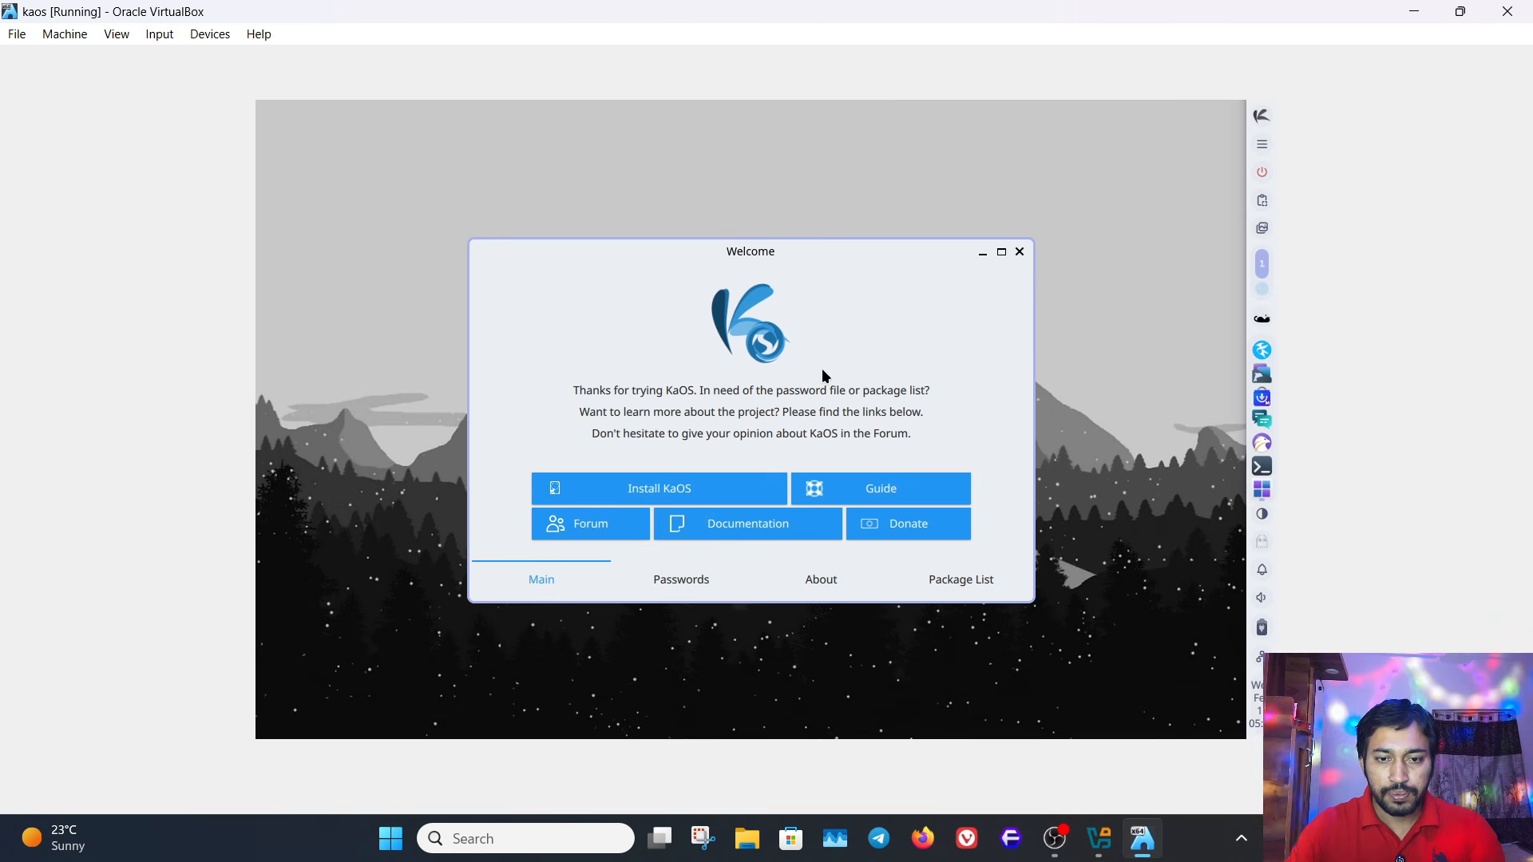
- Review the live-session passwords, project description and package list in the Welcome window, then return to its main page
left_click(669, 582)
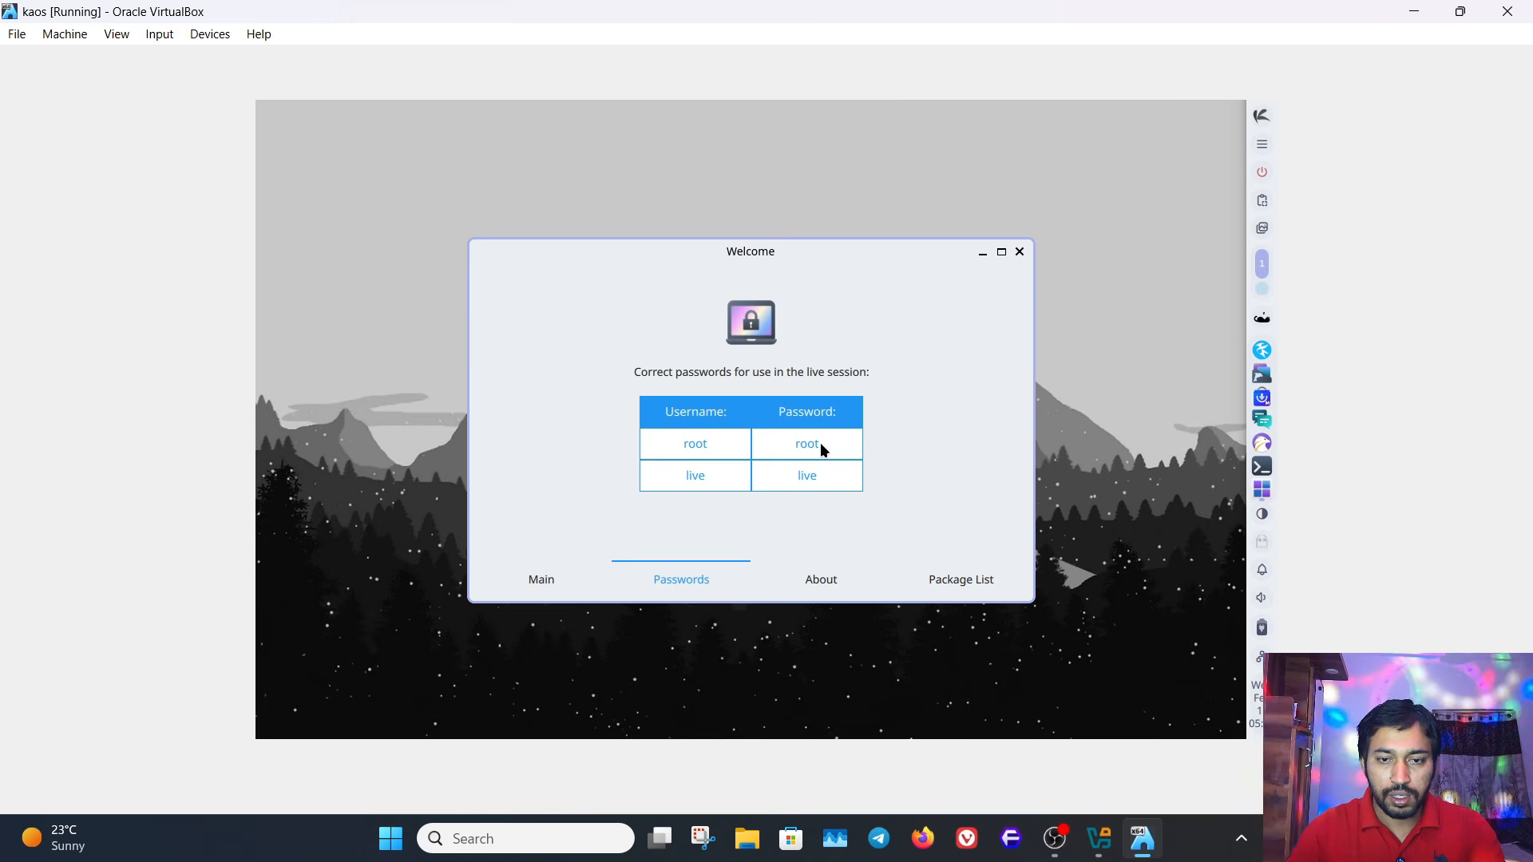
left_click(806, 575)
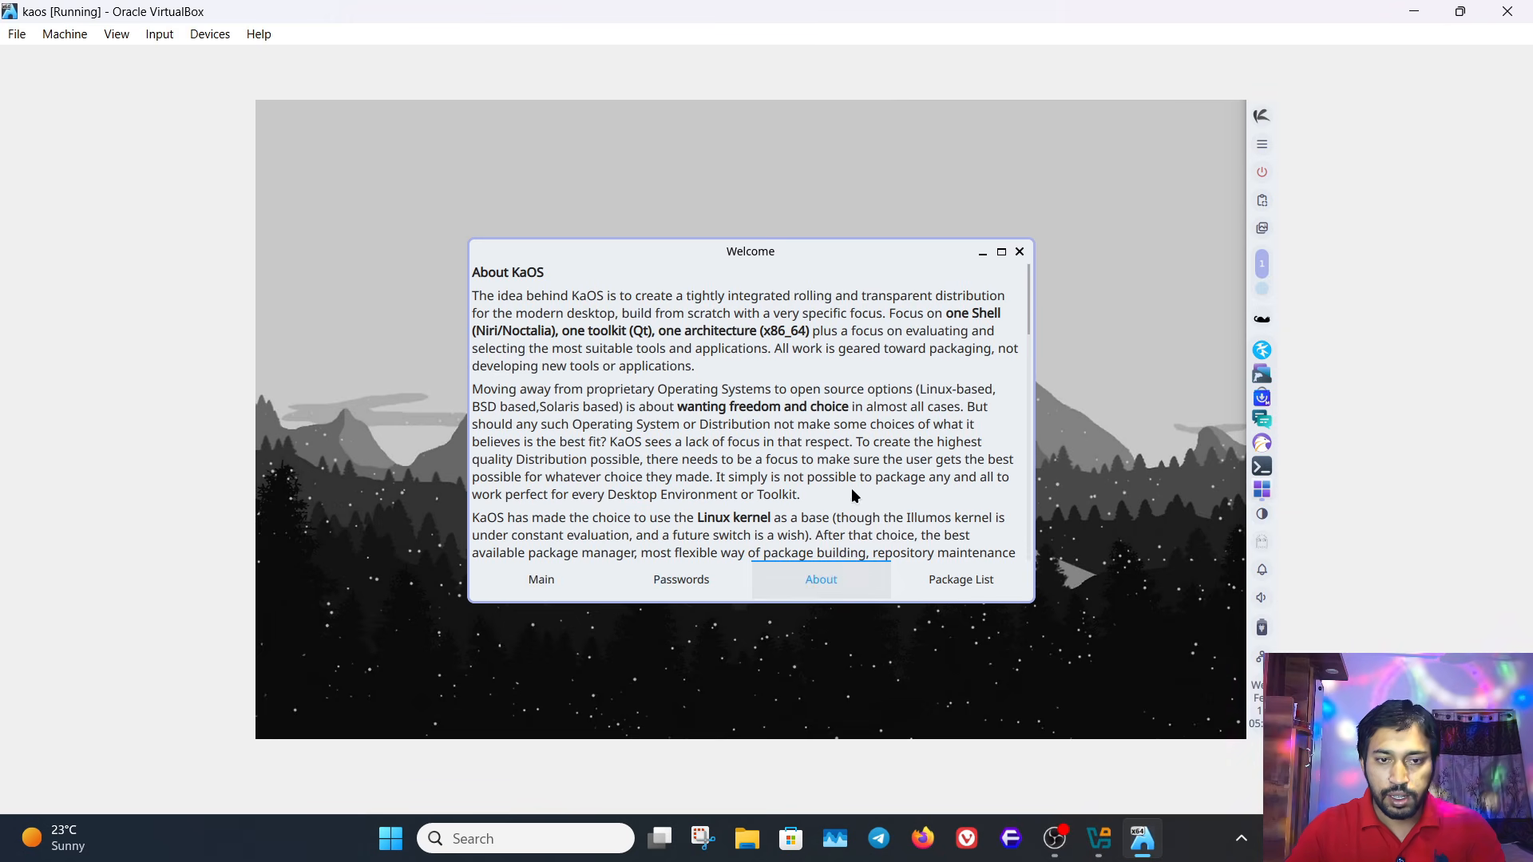
scroll(826, 503, "down", 10)
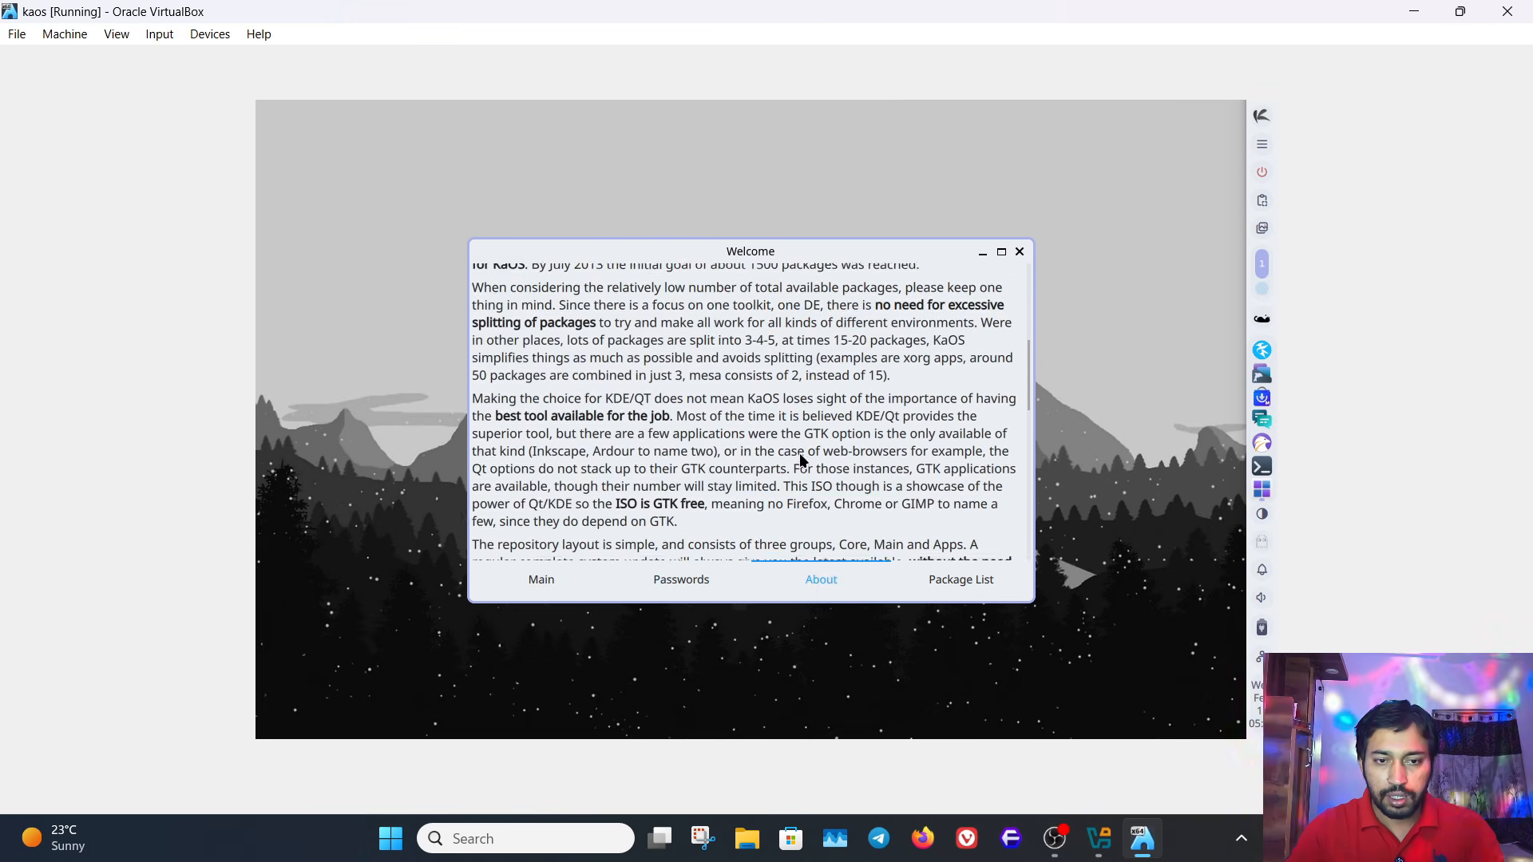
scroll(799, 453, "down", 5)
left_click(961, 581)
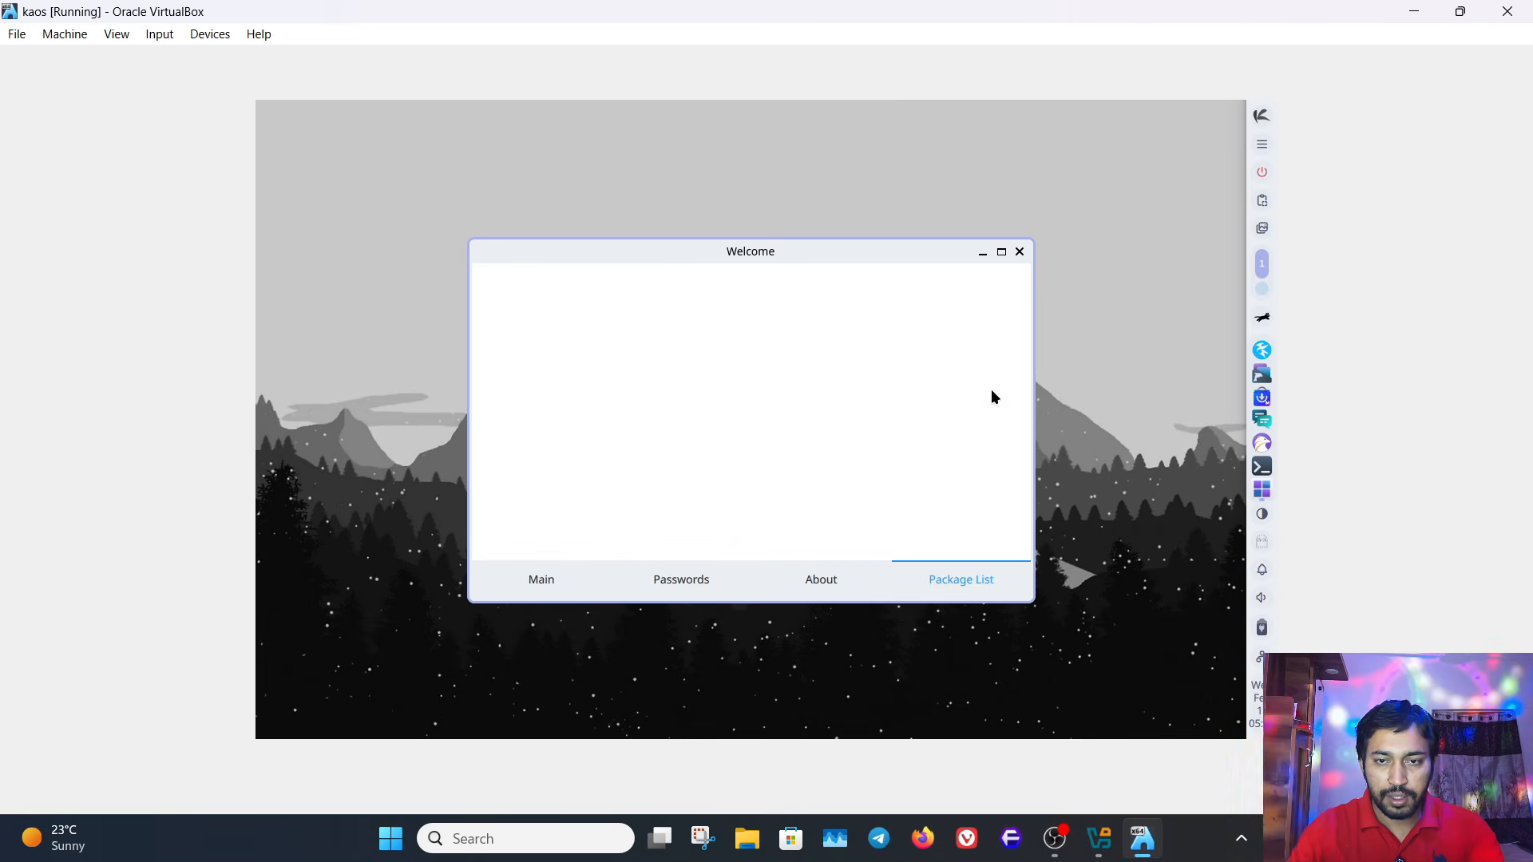
left_click(540, 580)
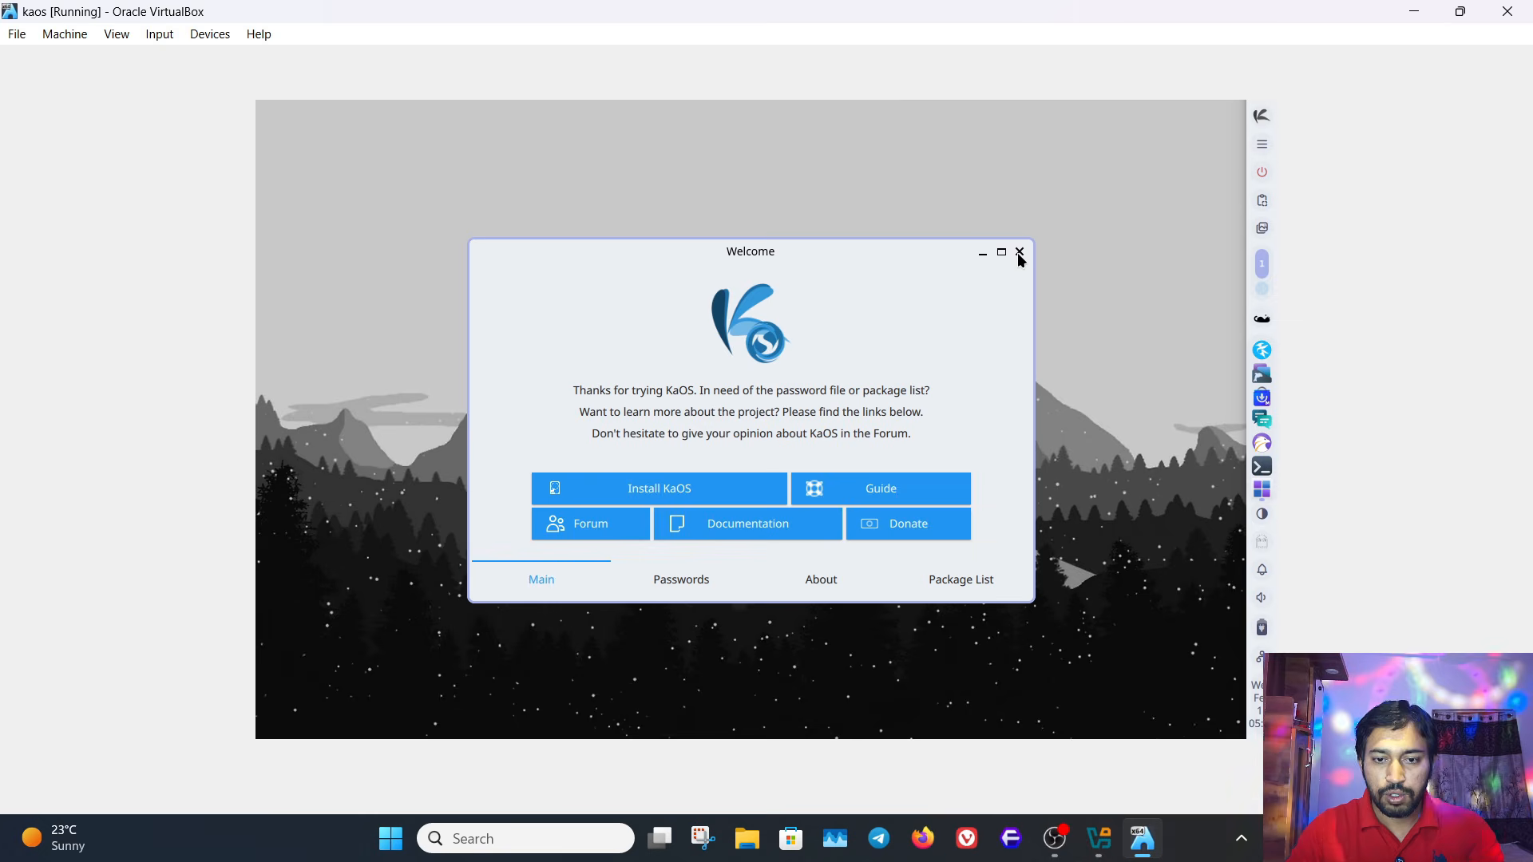
- Look over the desktop's control centre and the application launcher's full list of programs, then close the launcher
key("Control_R+f")
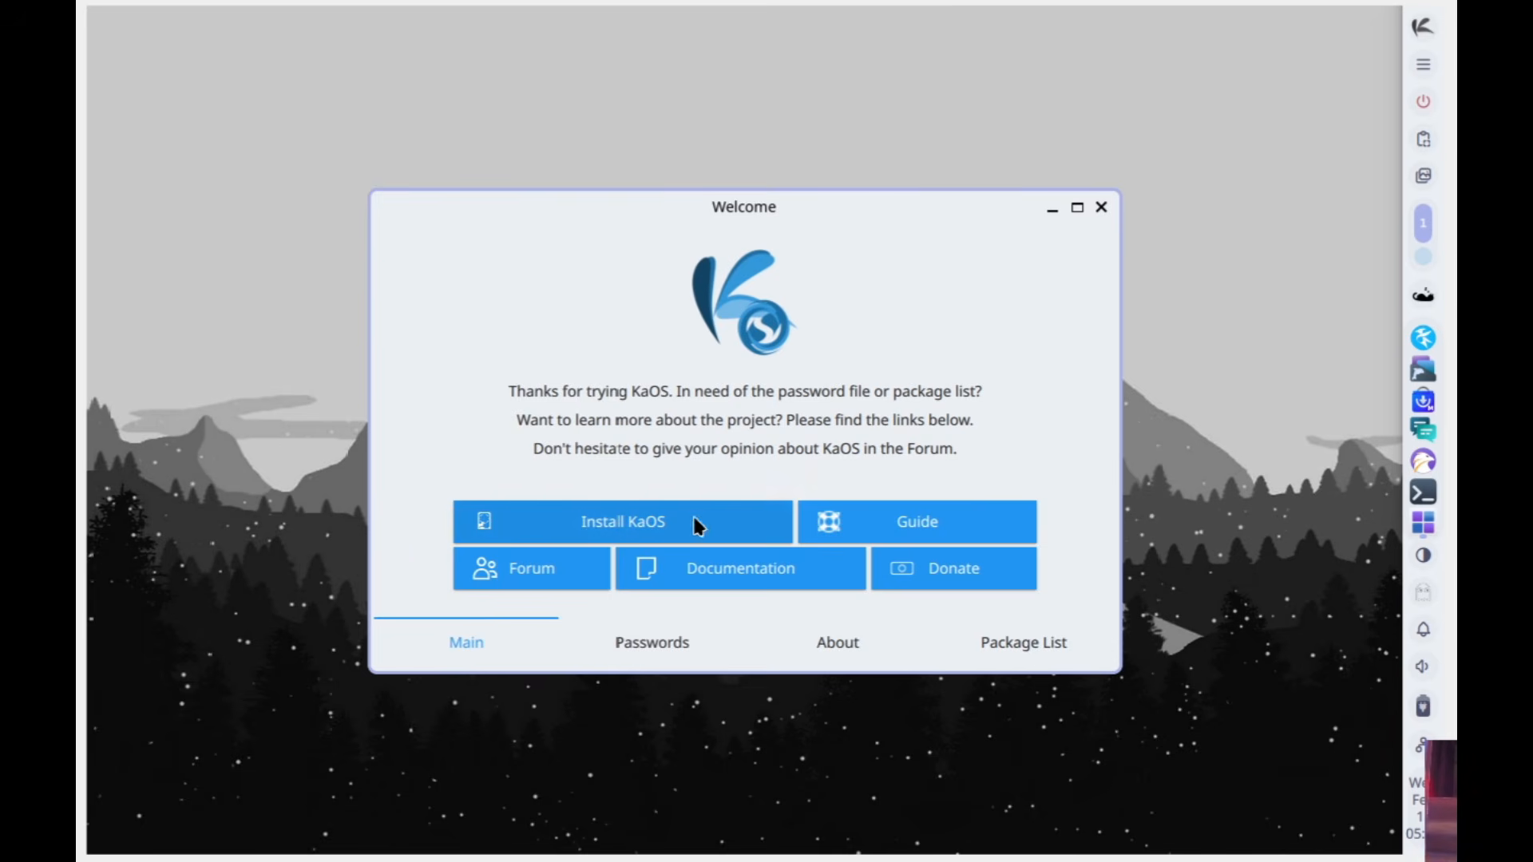
left_click(1418, 37)
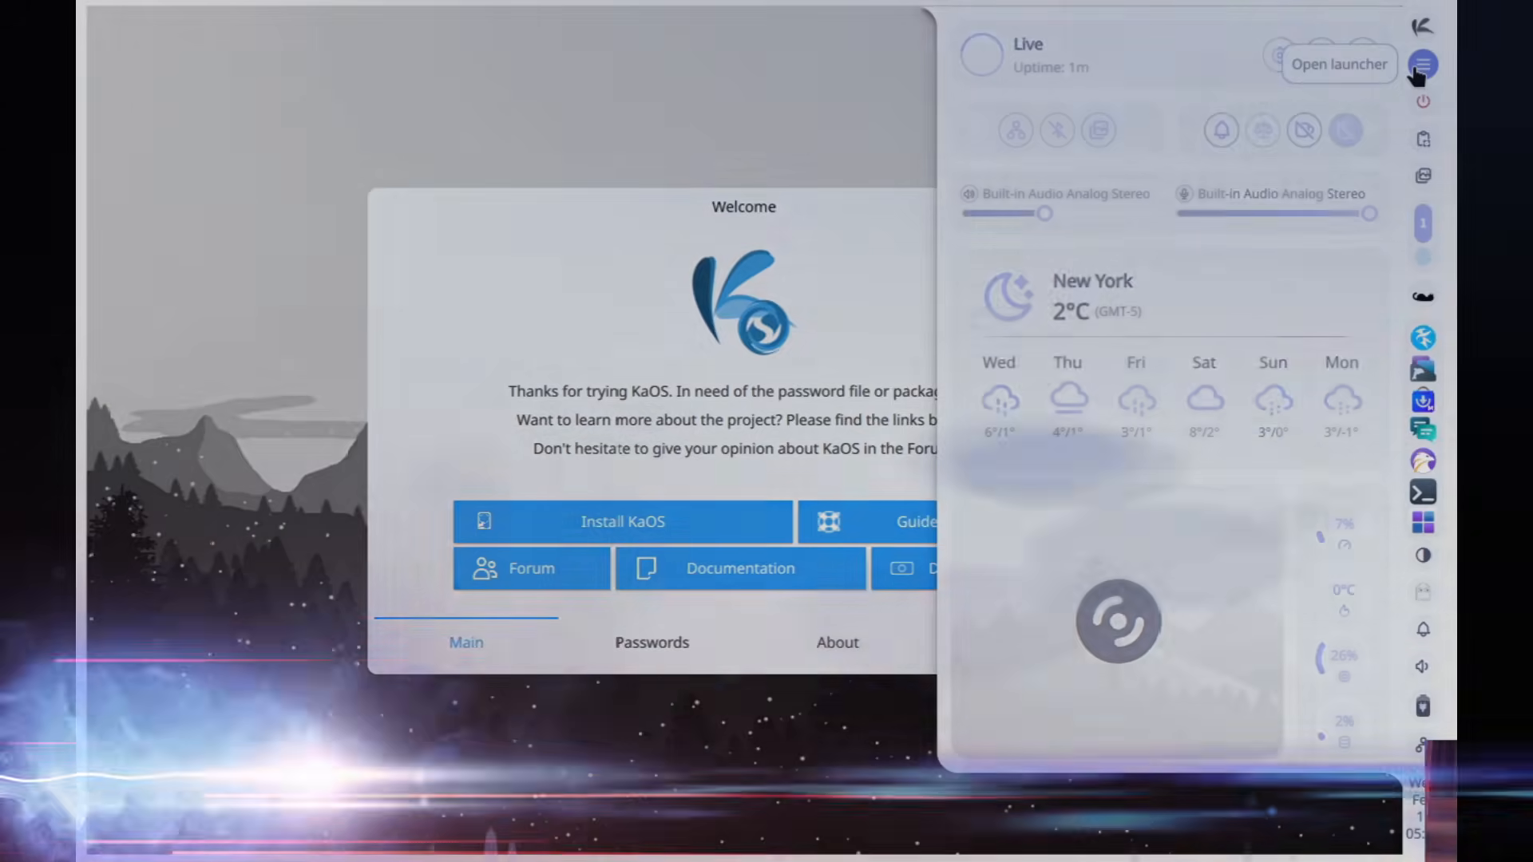
left_click(1417, 70)
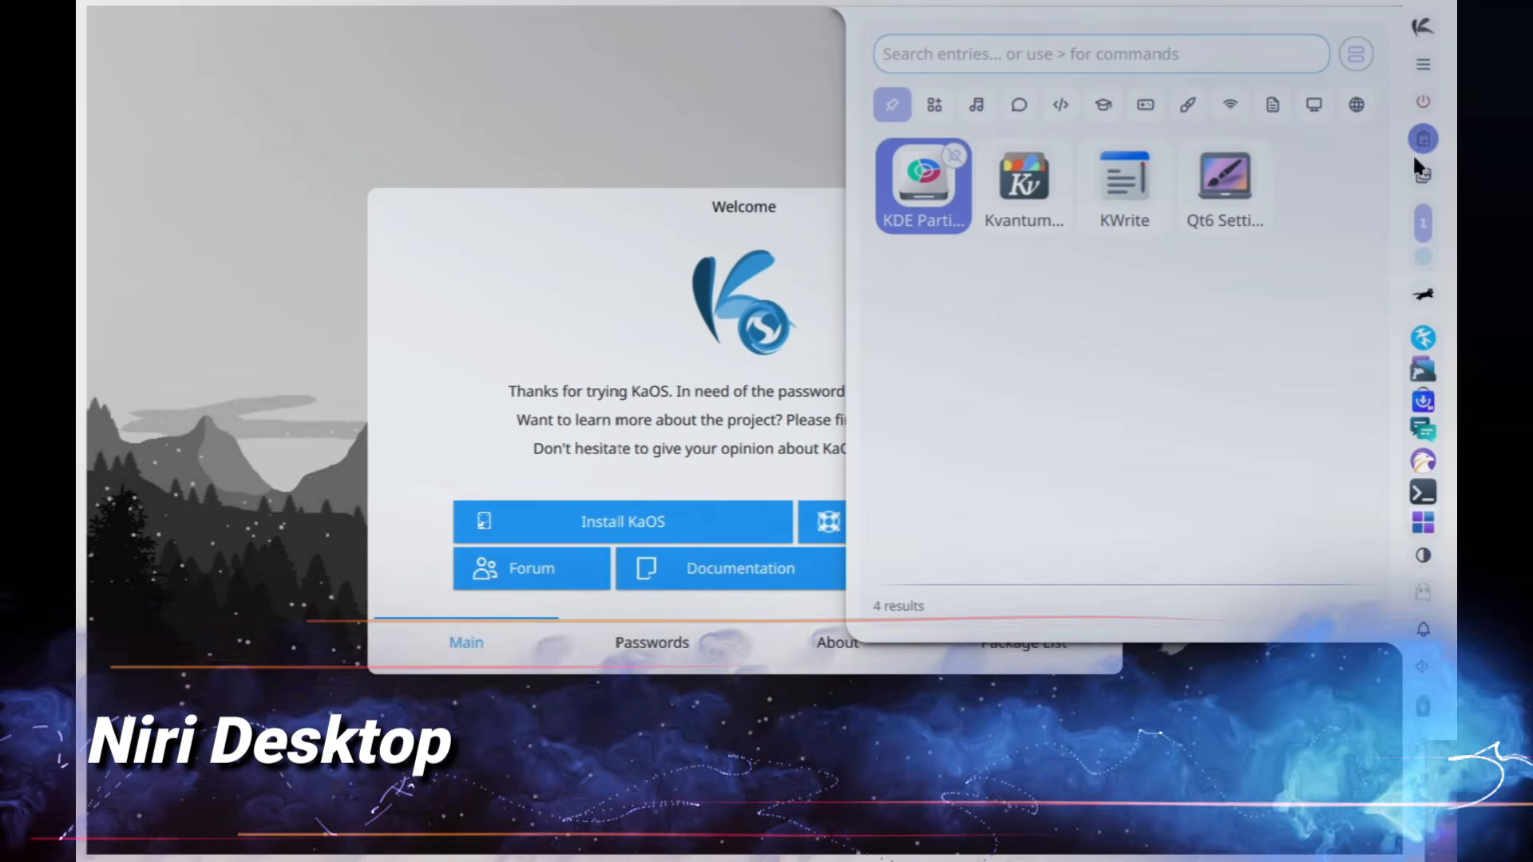
left_click(934, 104)
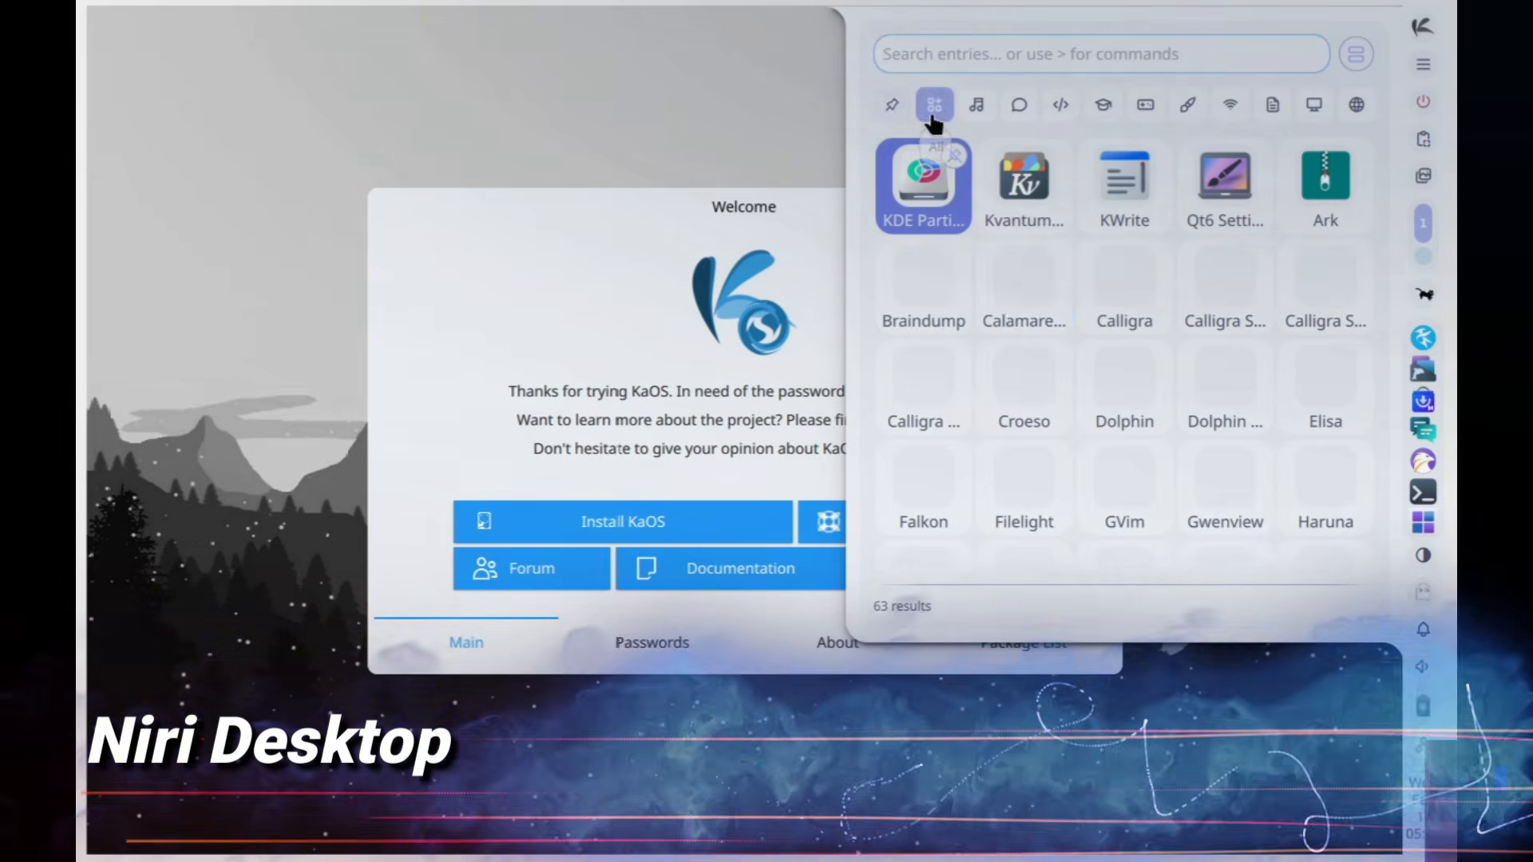
scroll(1104, 319, "down", 5)
scroll(1104, 319, "up", 5)
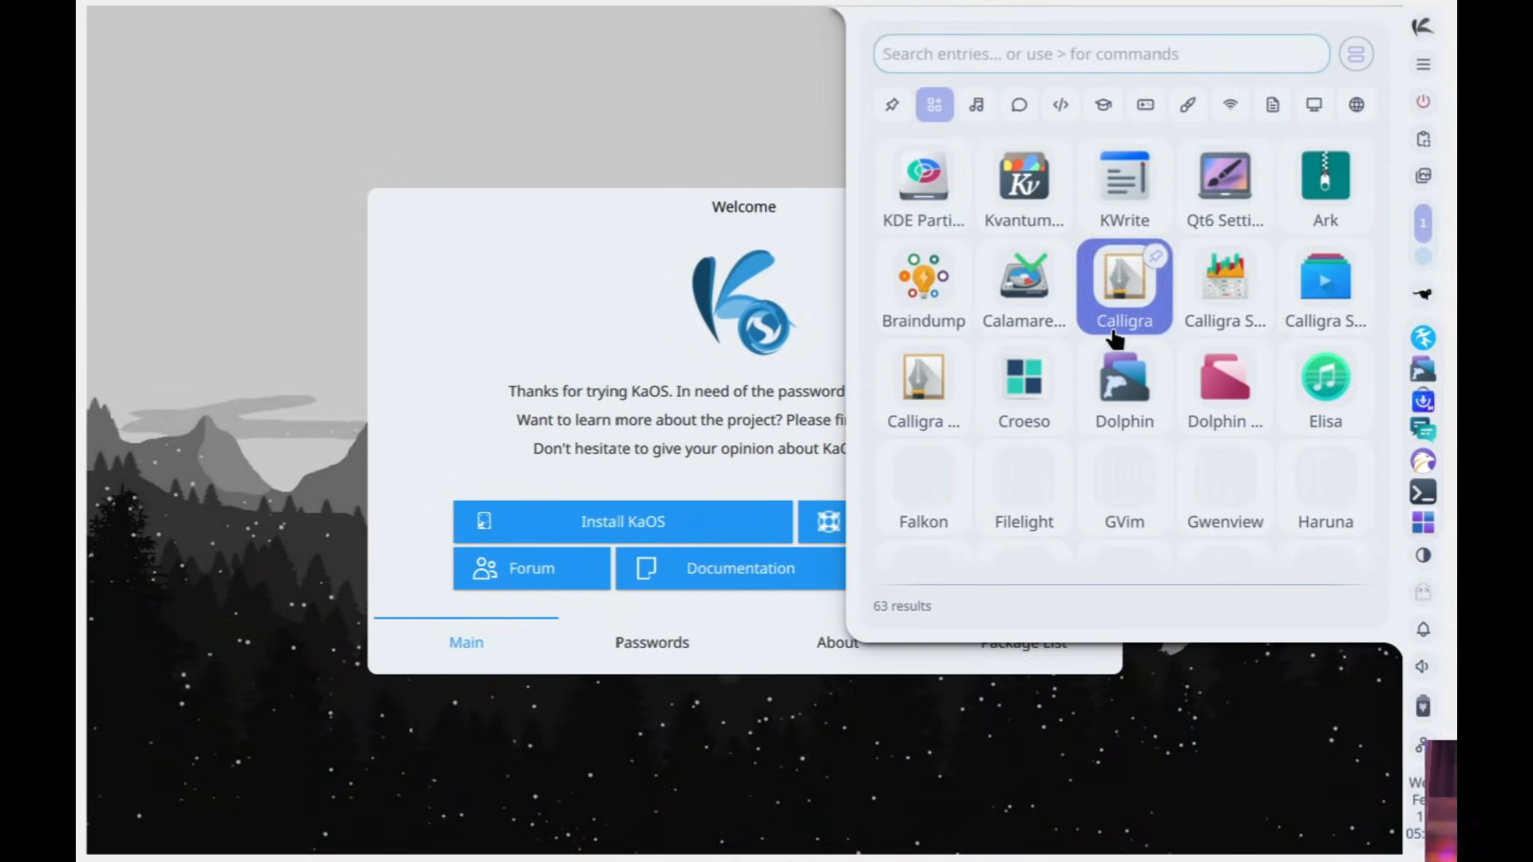
left_click(666, 83)
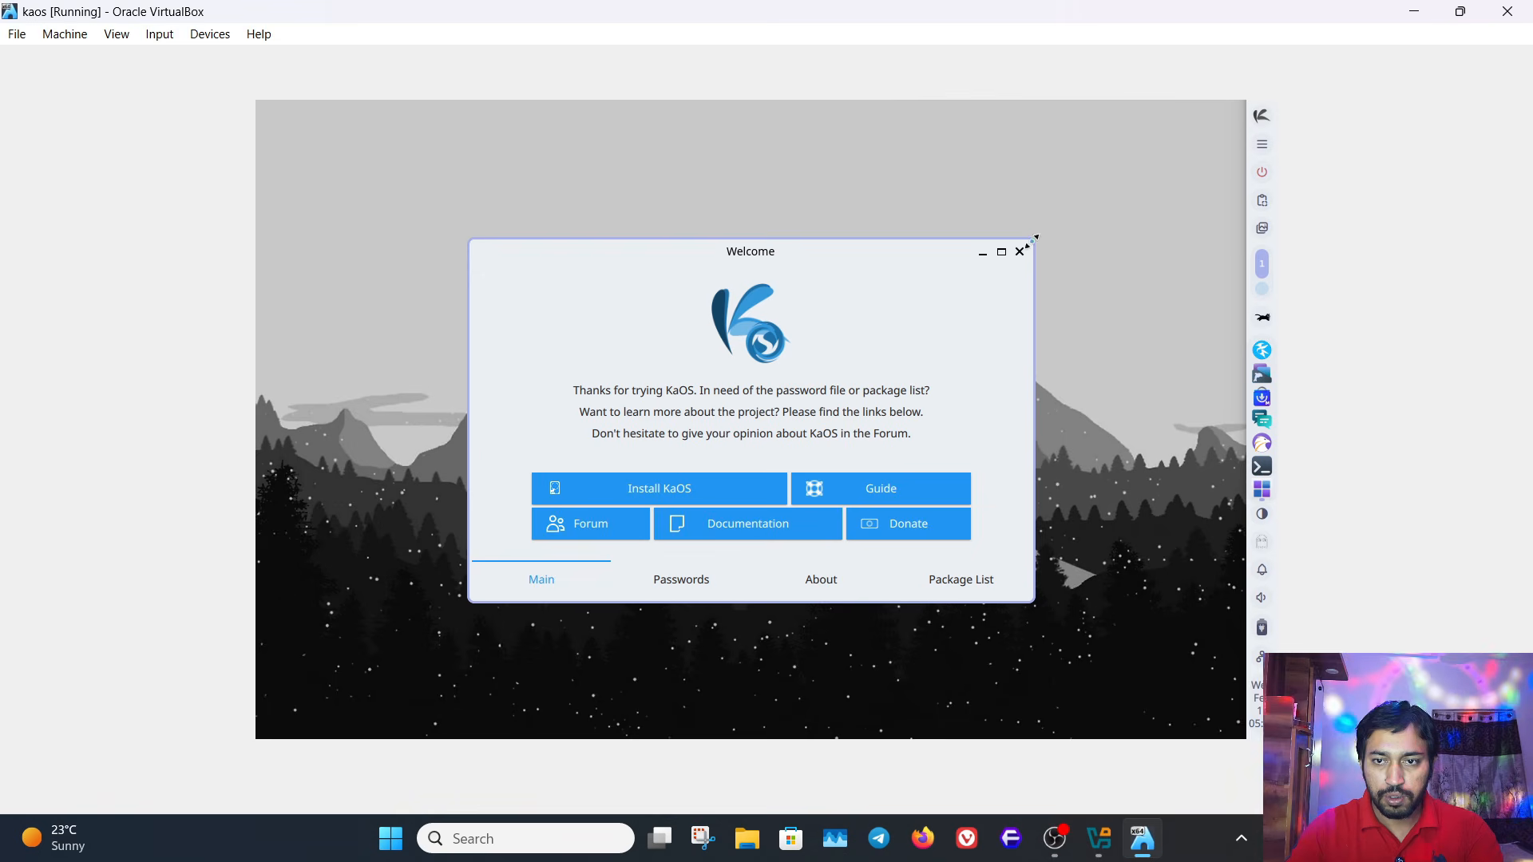
- Start the KaOS installer and accept American English, the Asia/Kolkata timezone and the default English (US) keyboard layout
left_click(659, 487)
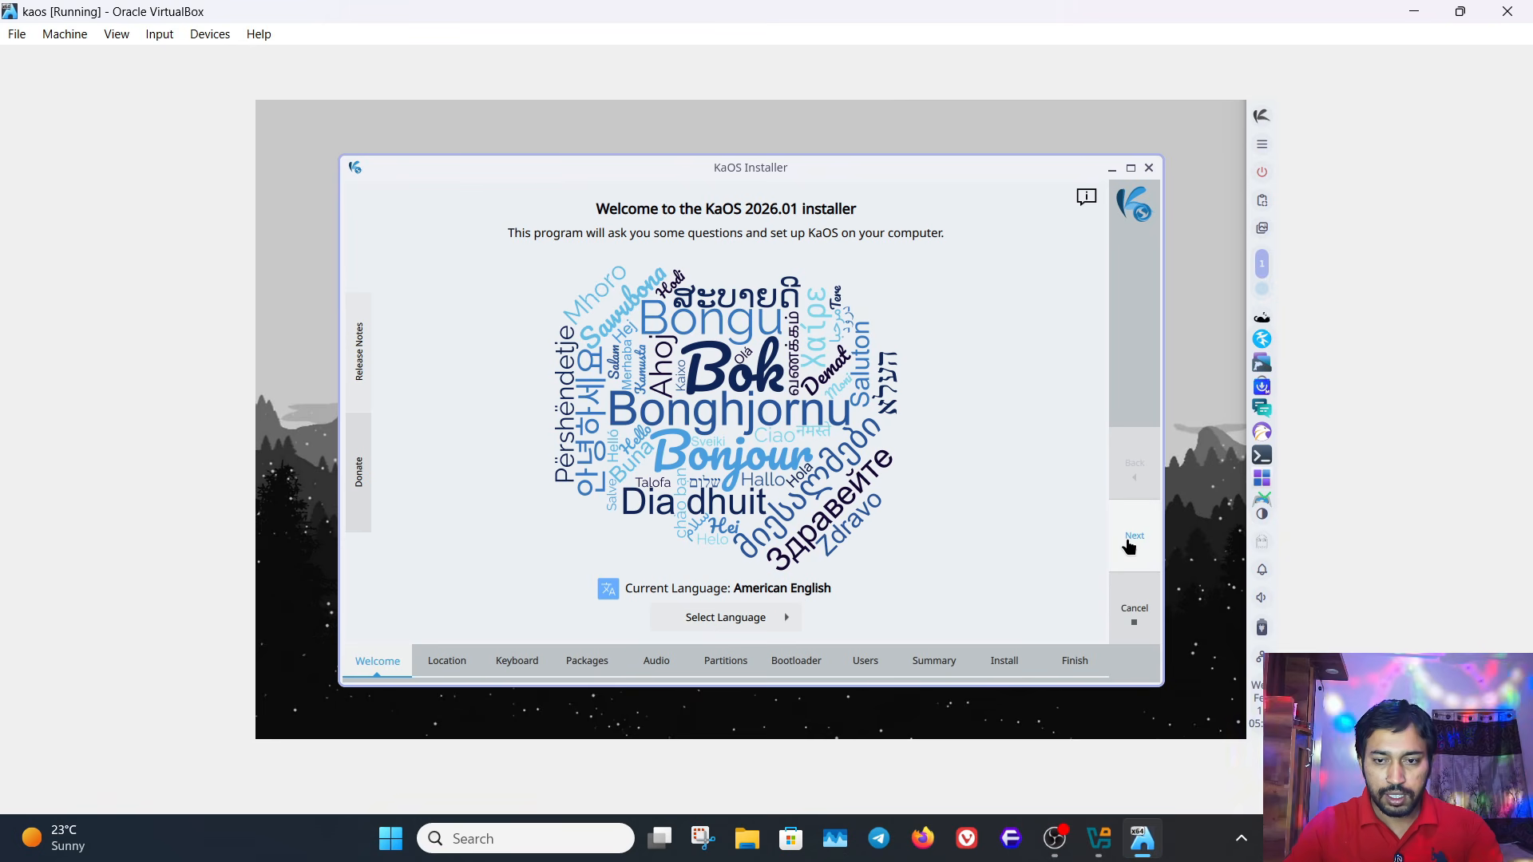
left_click(1128, 545)
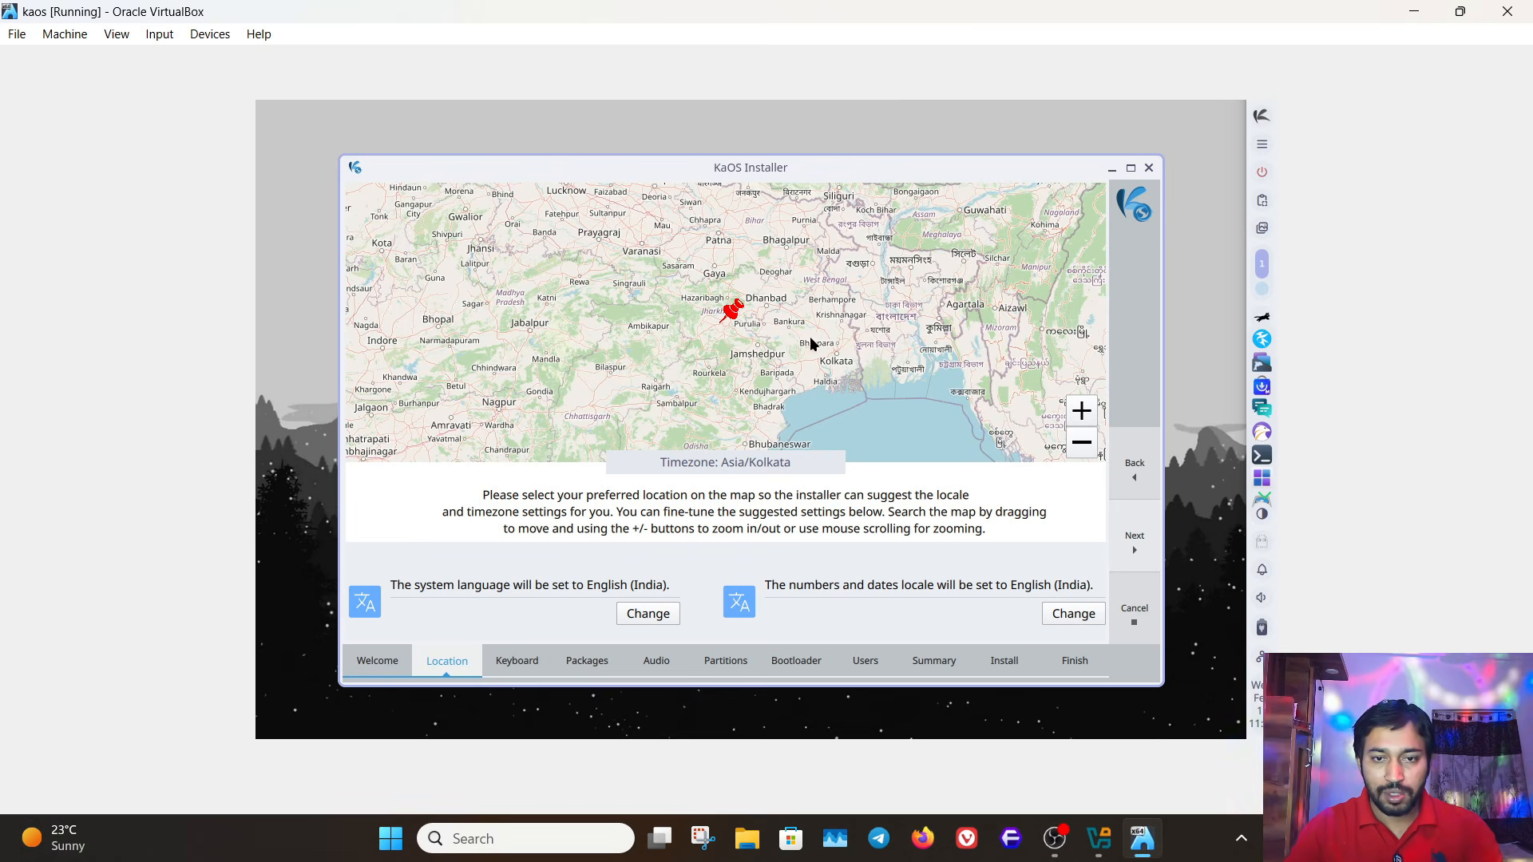
left_click(1134, 533)
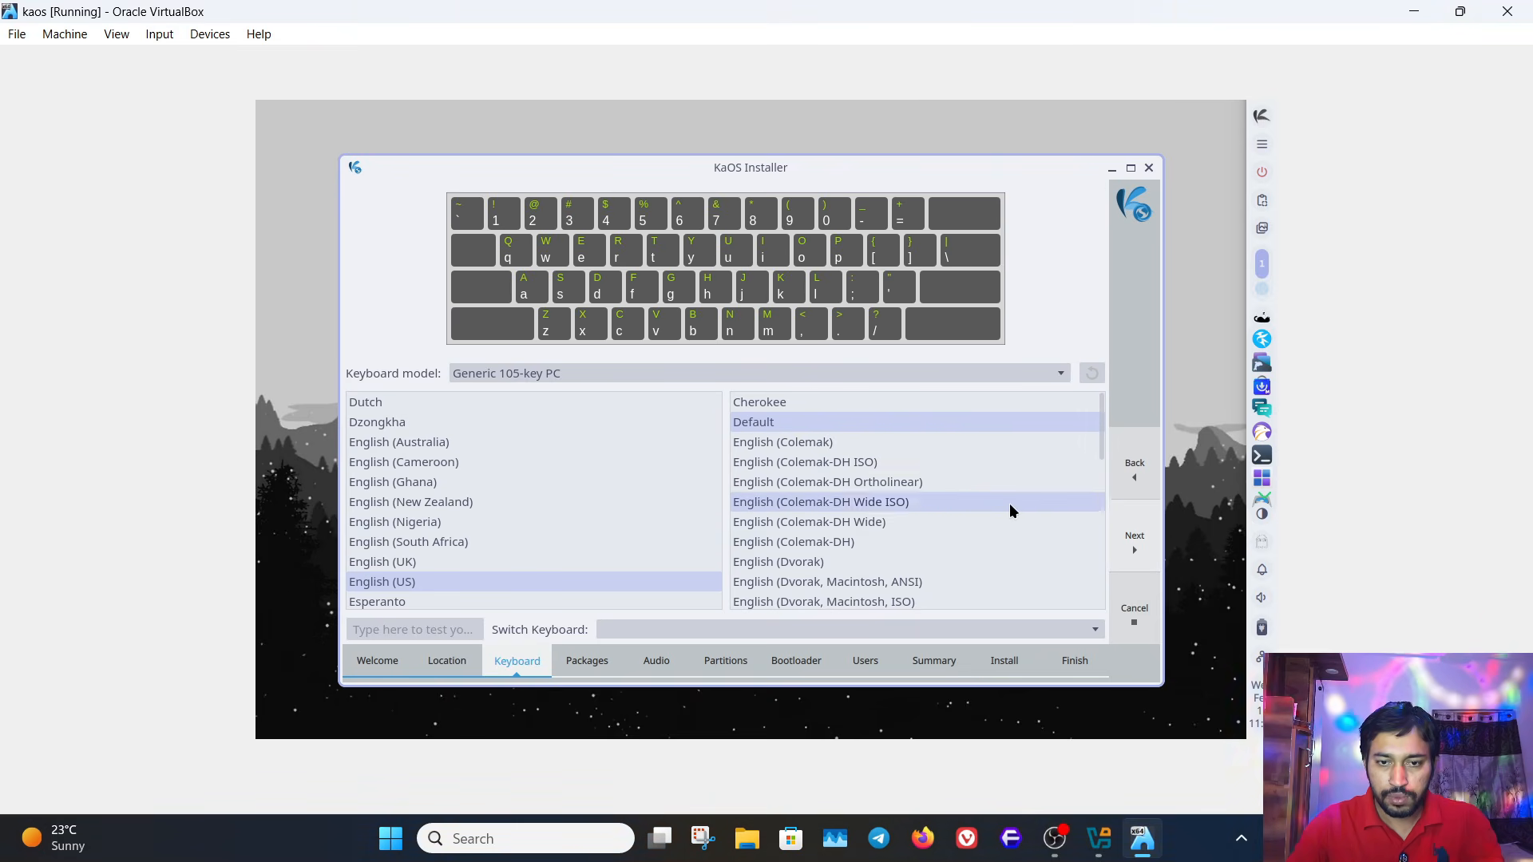
left_click(1138, 548)
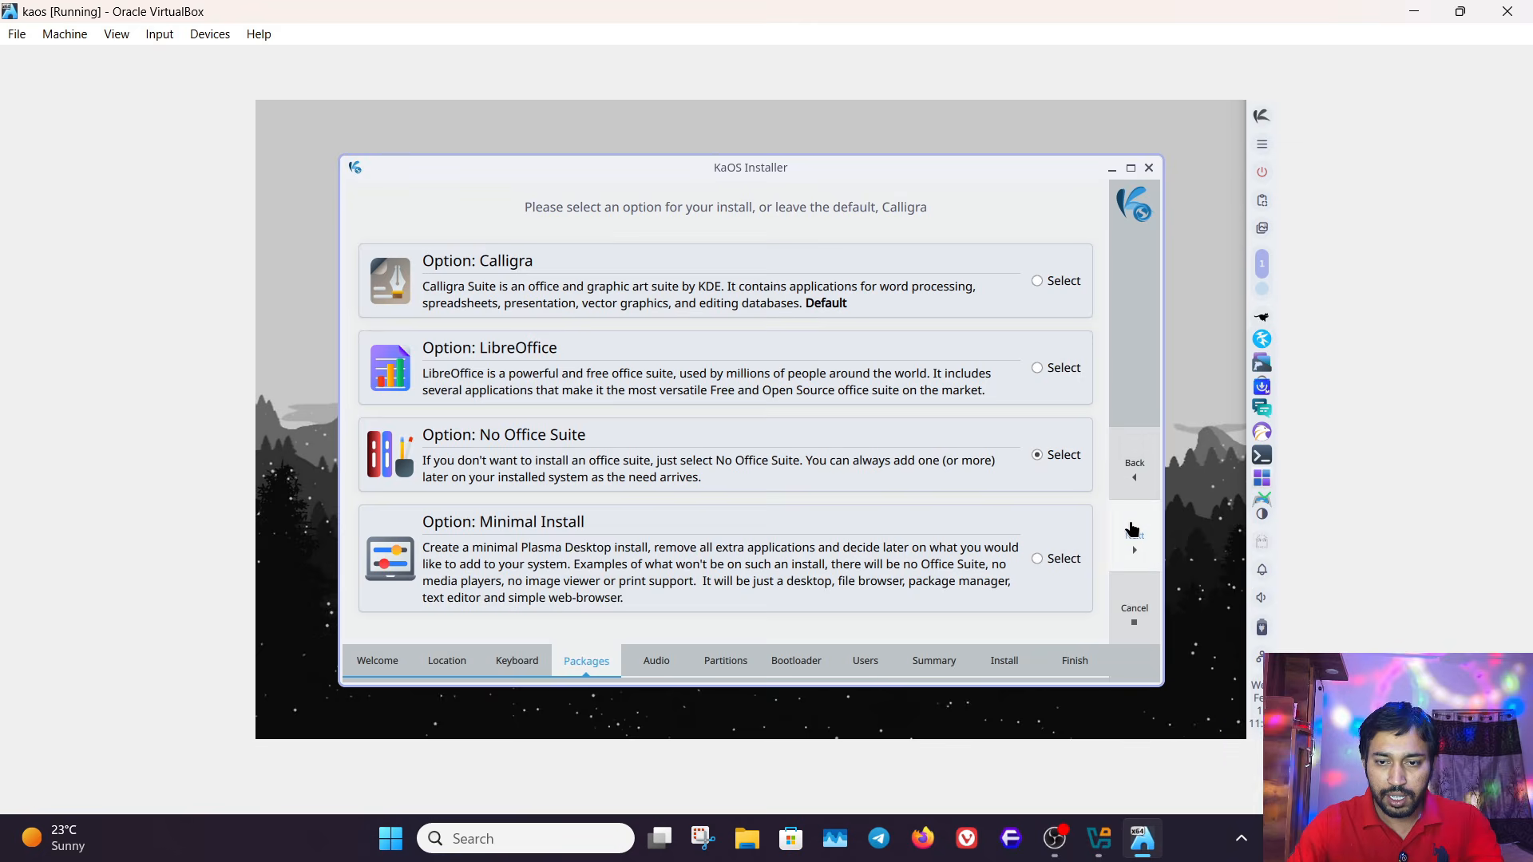
- Proceed with No Office Suite as the package option and Pipewire as the audio option
left_click(1133, 531)
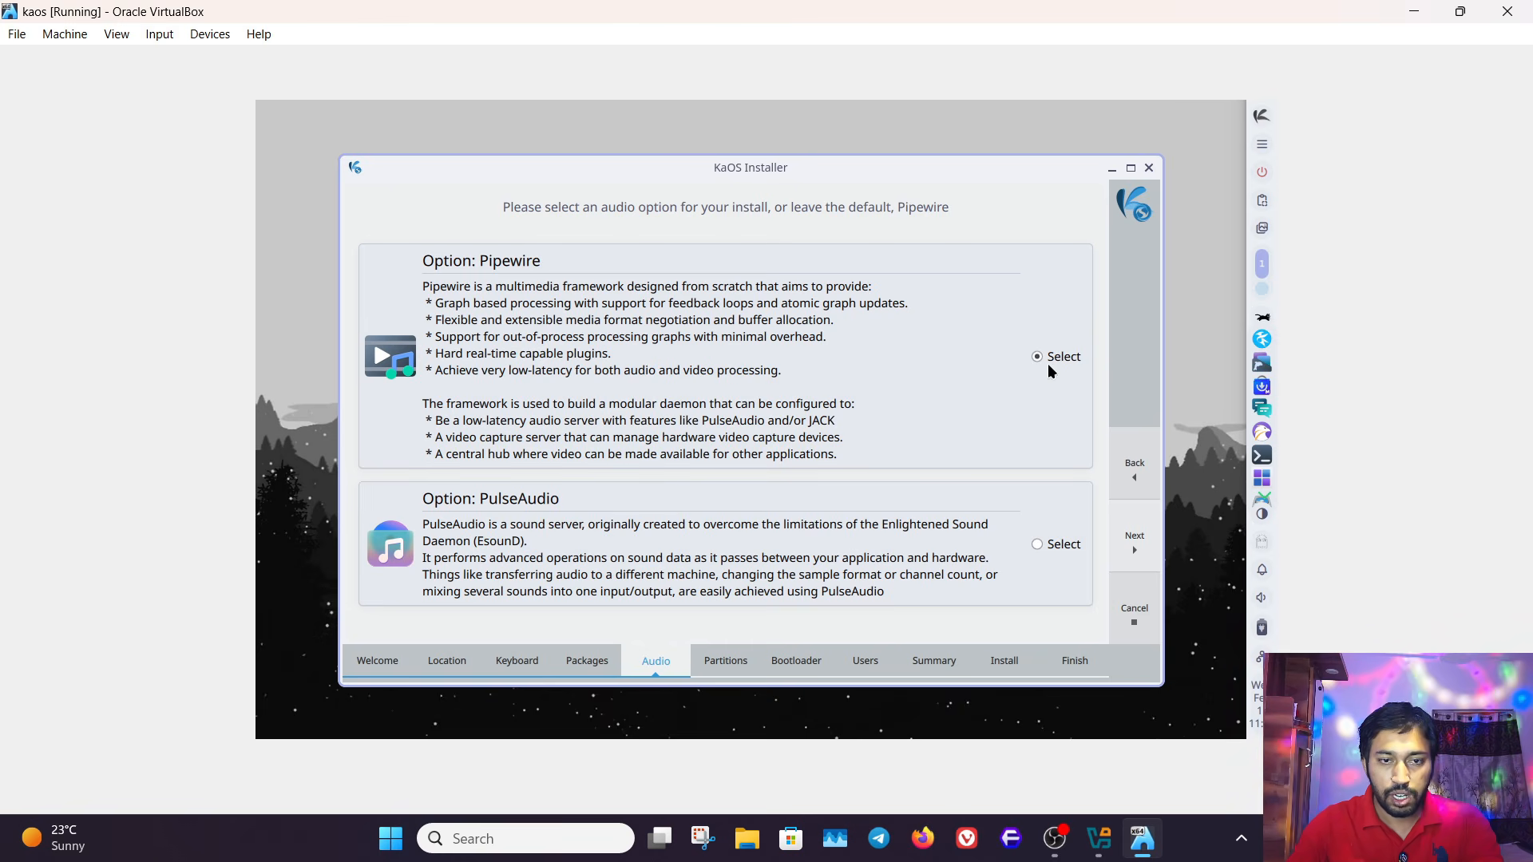
left_click(1134, 541)
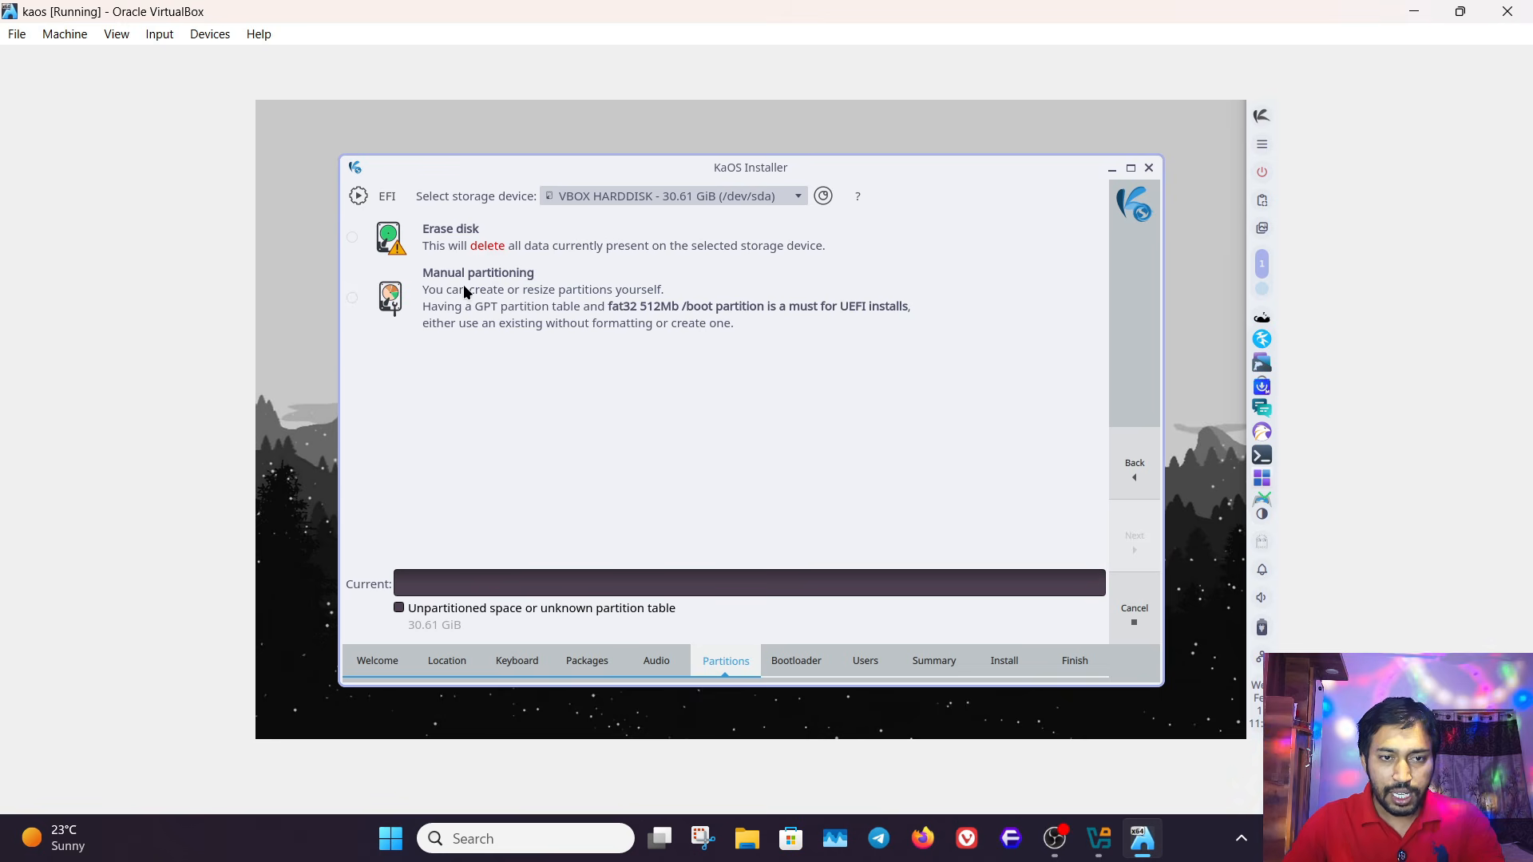
- Choose to erase the VBOX HARDDISK and review the available swap and file system options
left_click(352, 237)
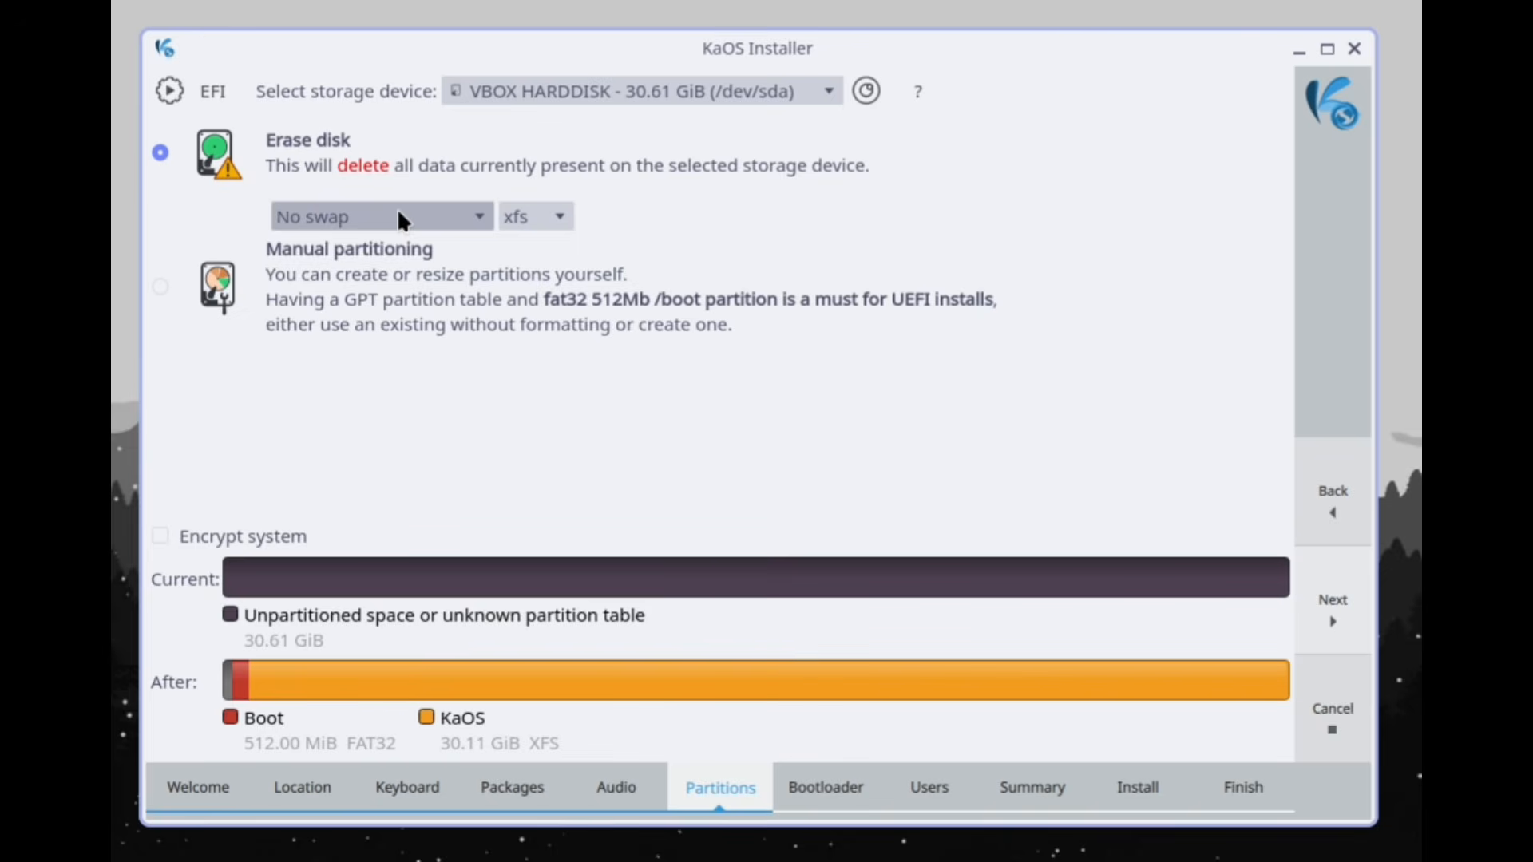
left_click(399, 219)
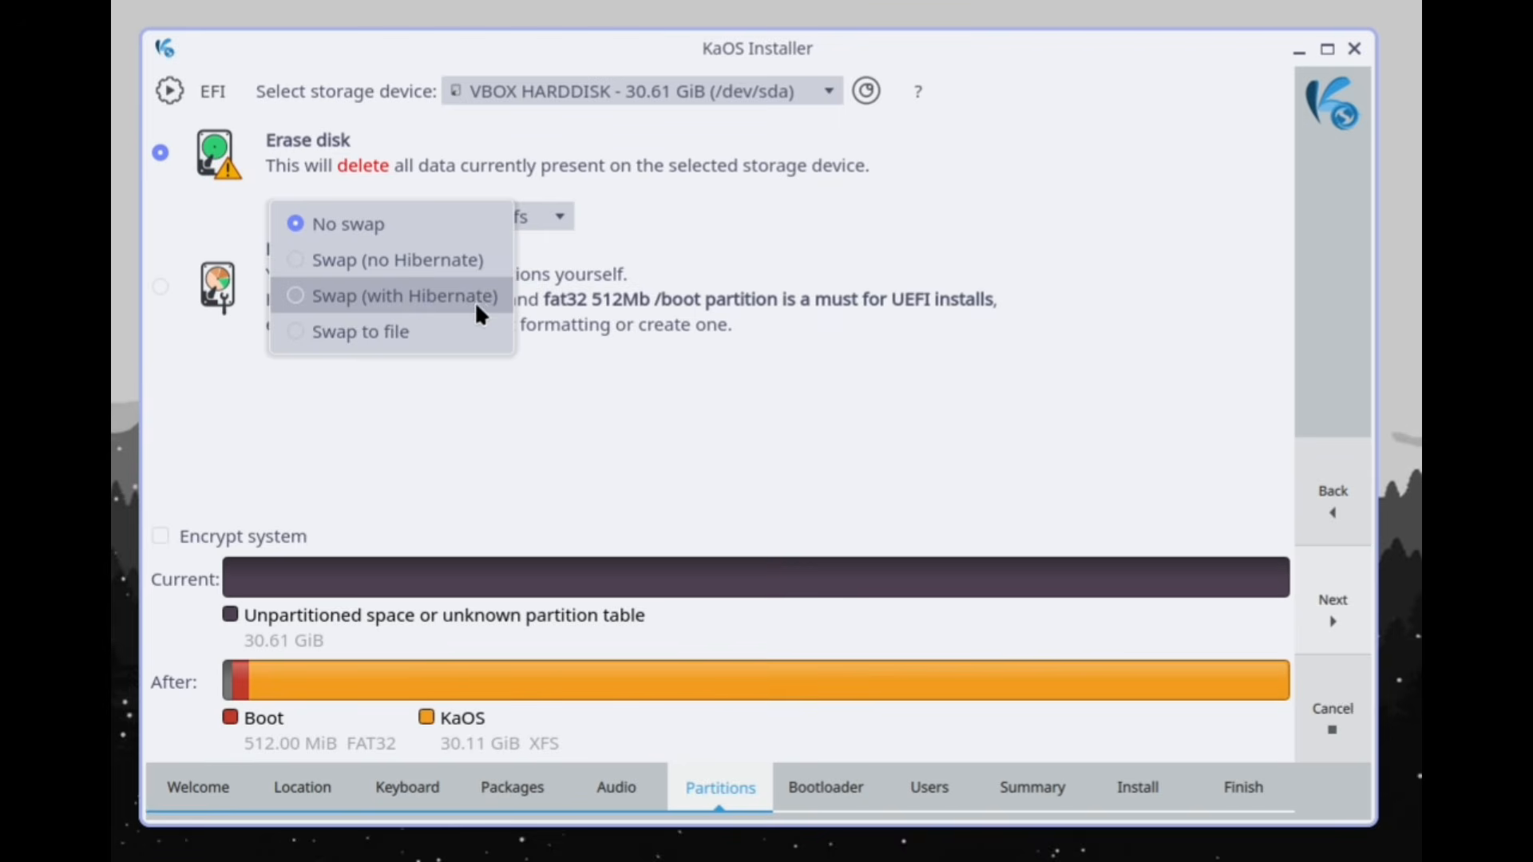
left_click(382, 393)
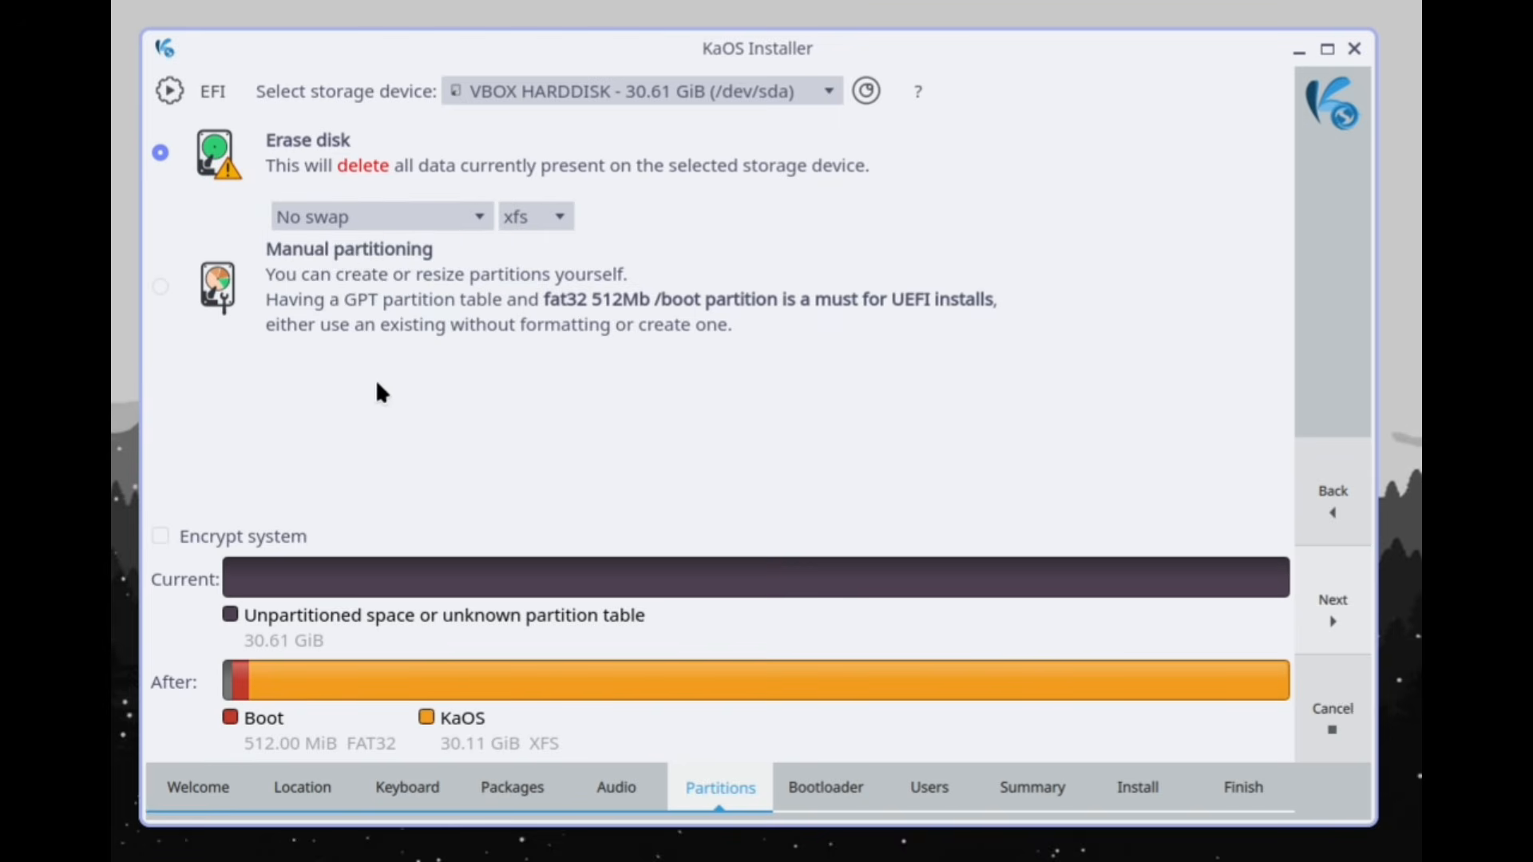
left_click(552, 223)
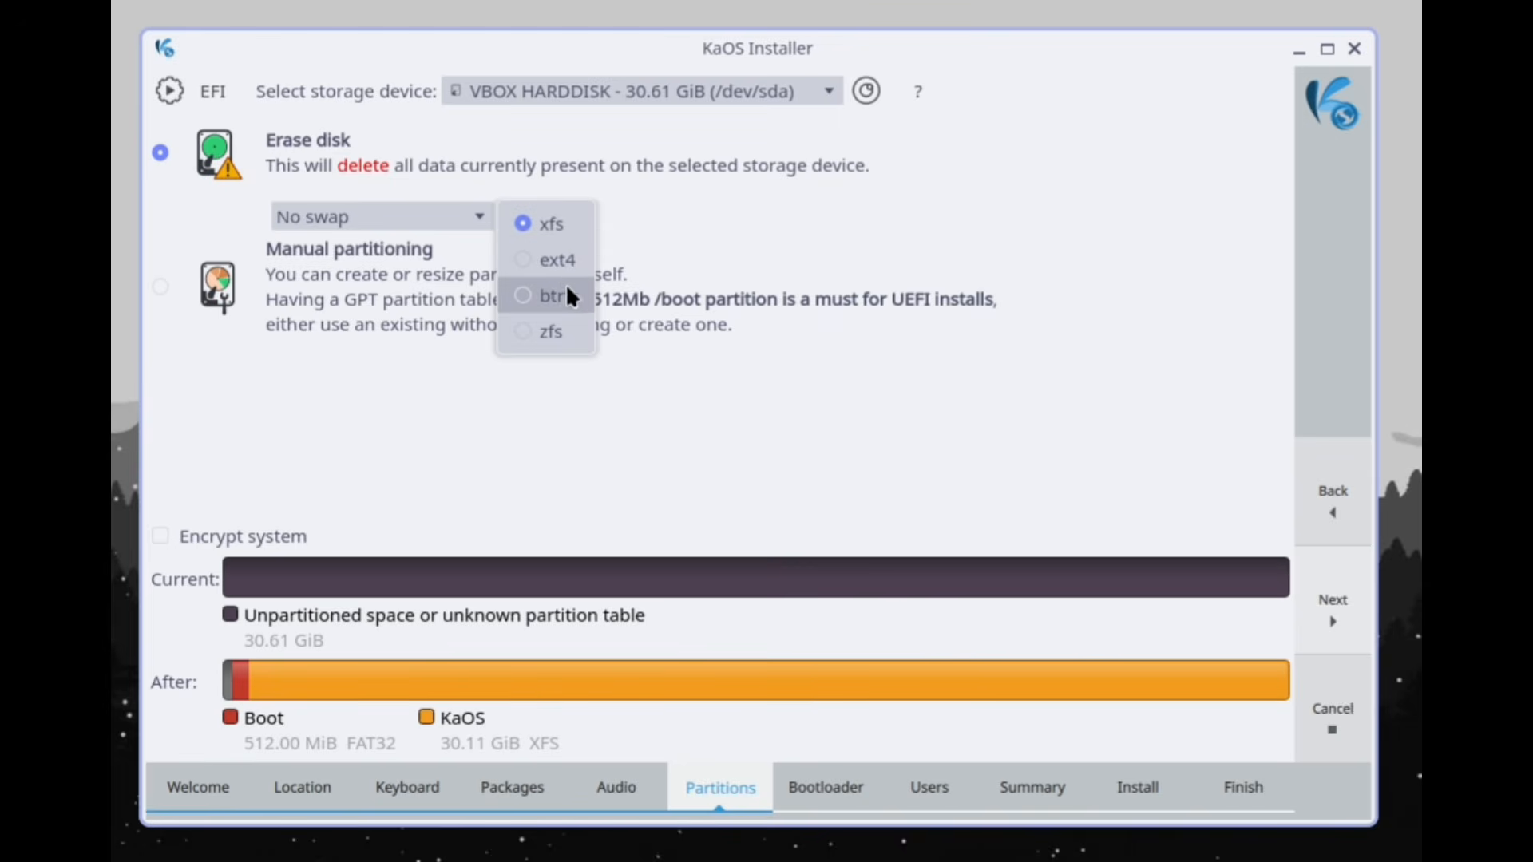
left_click(665, 391)
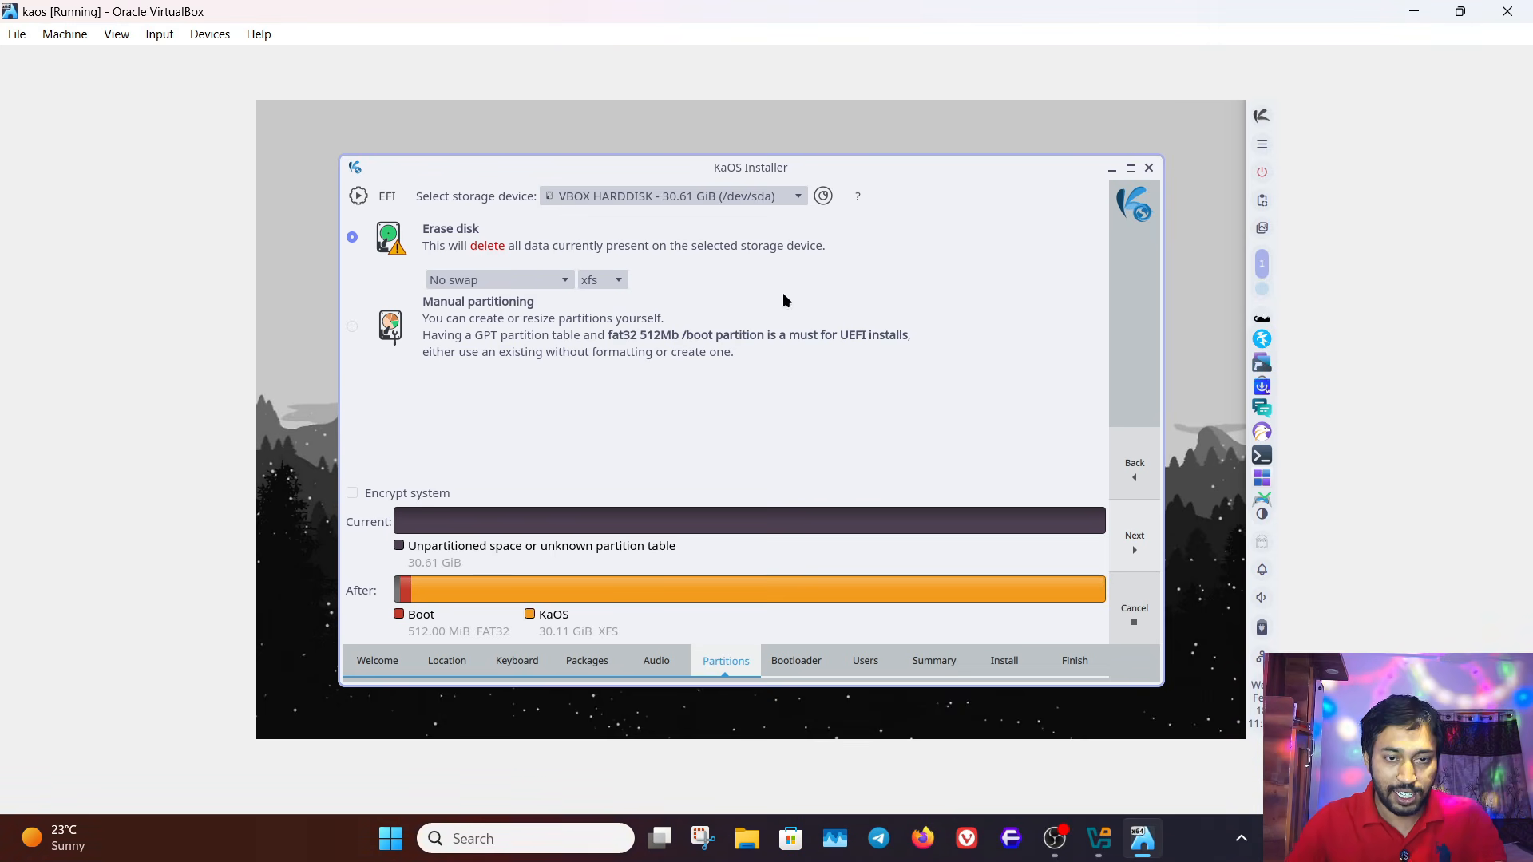
left_click(621, 282)
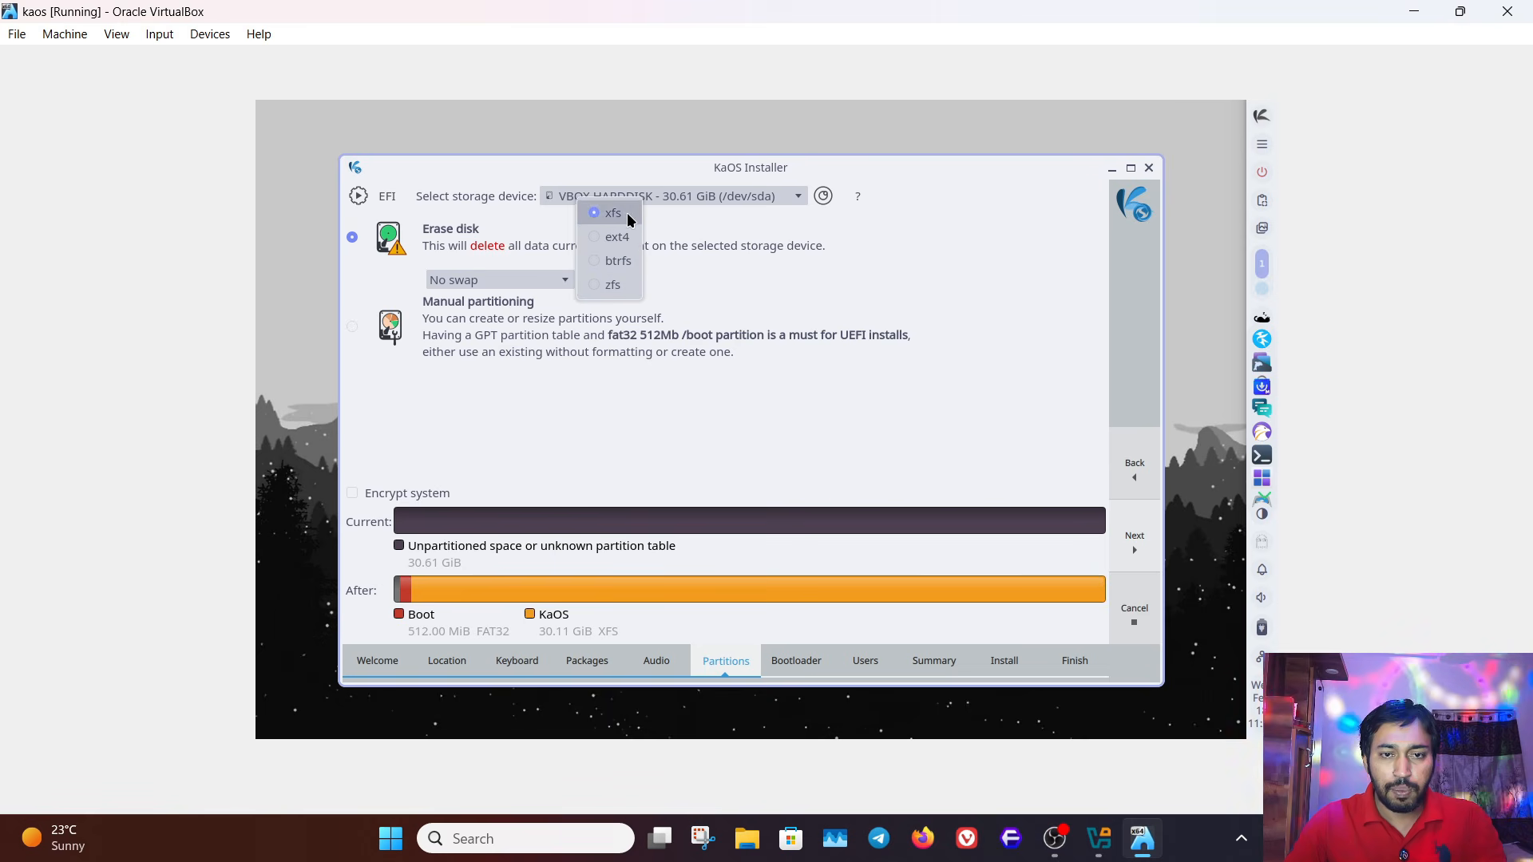
left_click(745, 288)
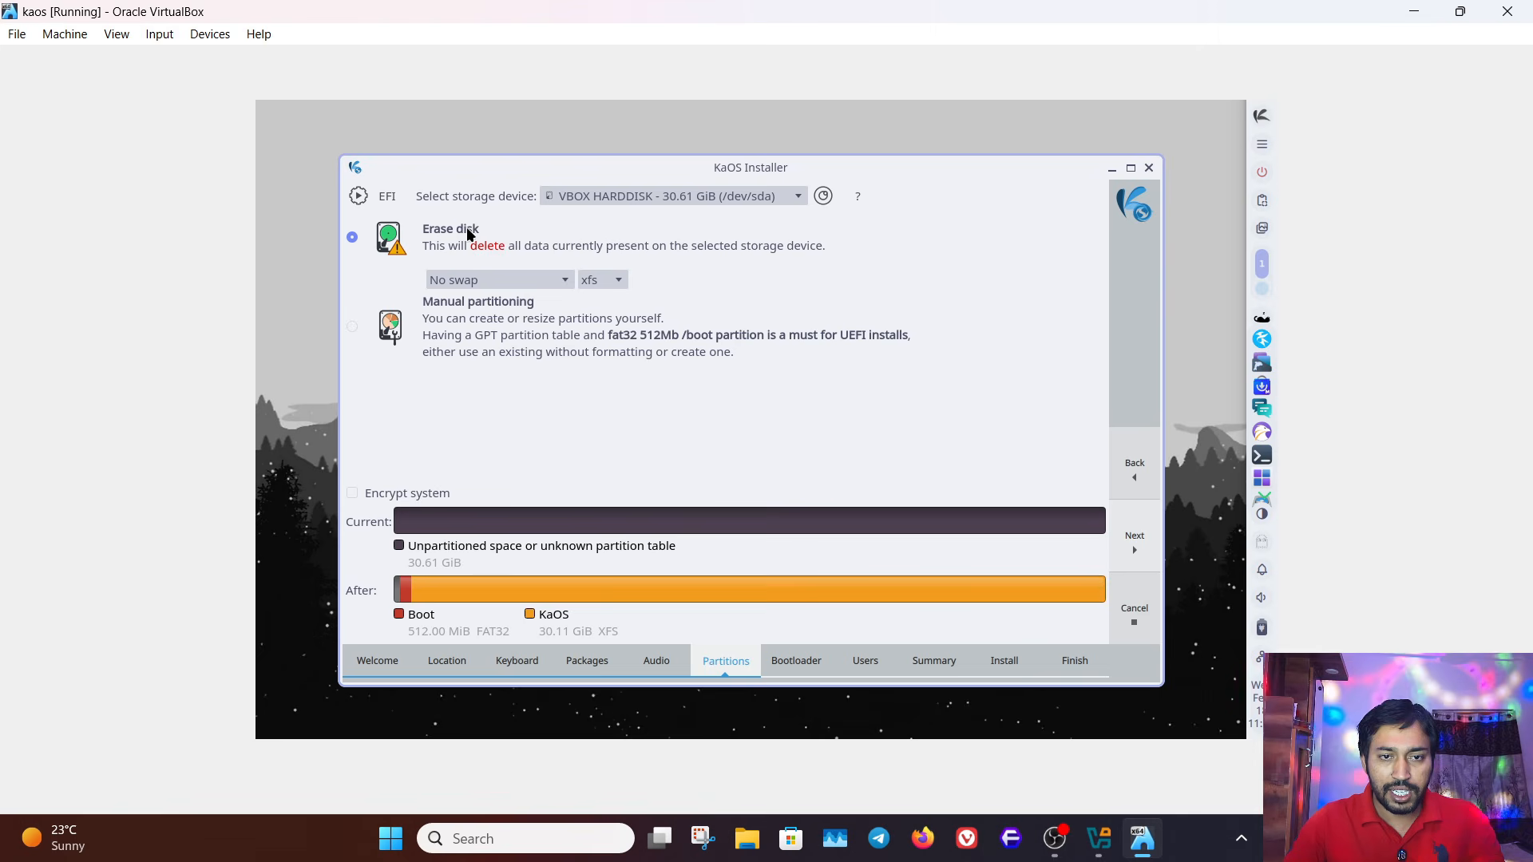
- Set the erased disk to No swap with the btrfs file system and accept the partitioning
left_click(539, 283)
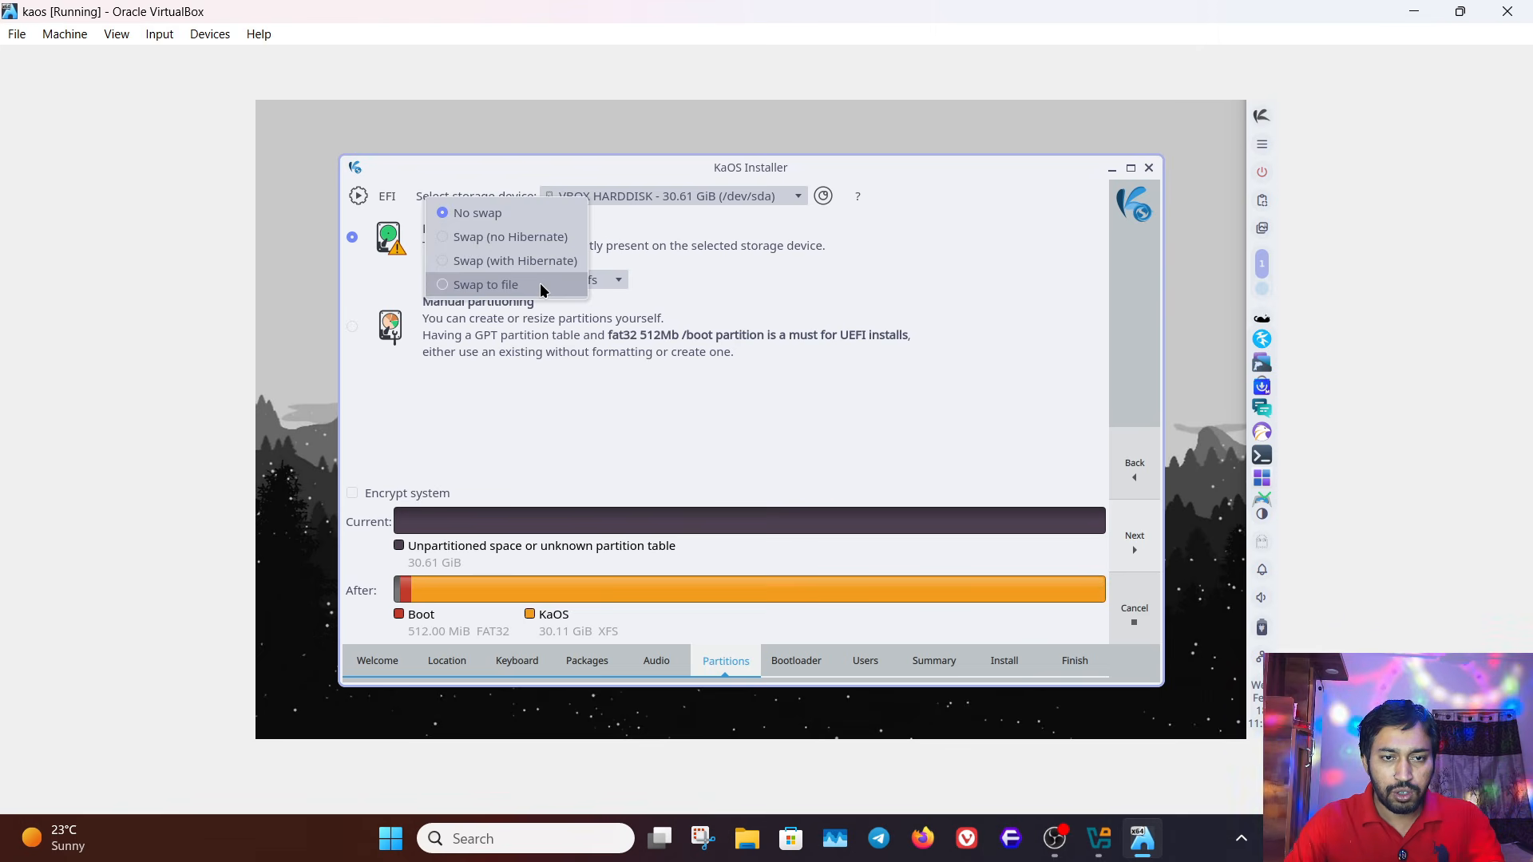
left_click(515, 215)
left_click(611, 281)
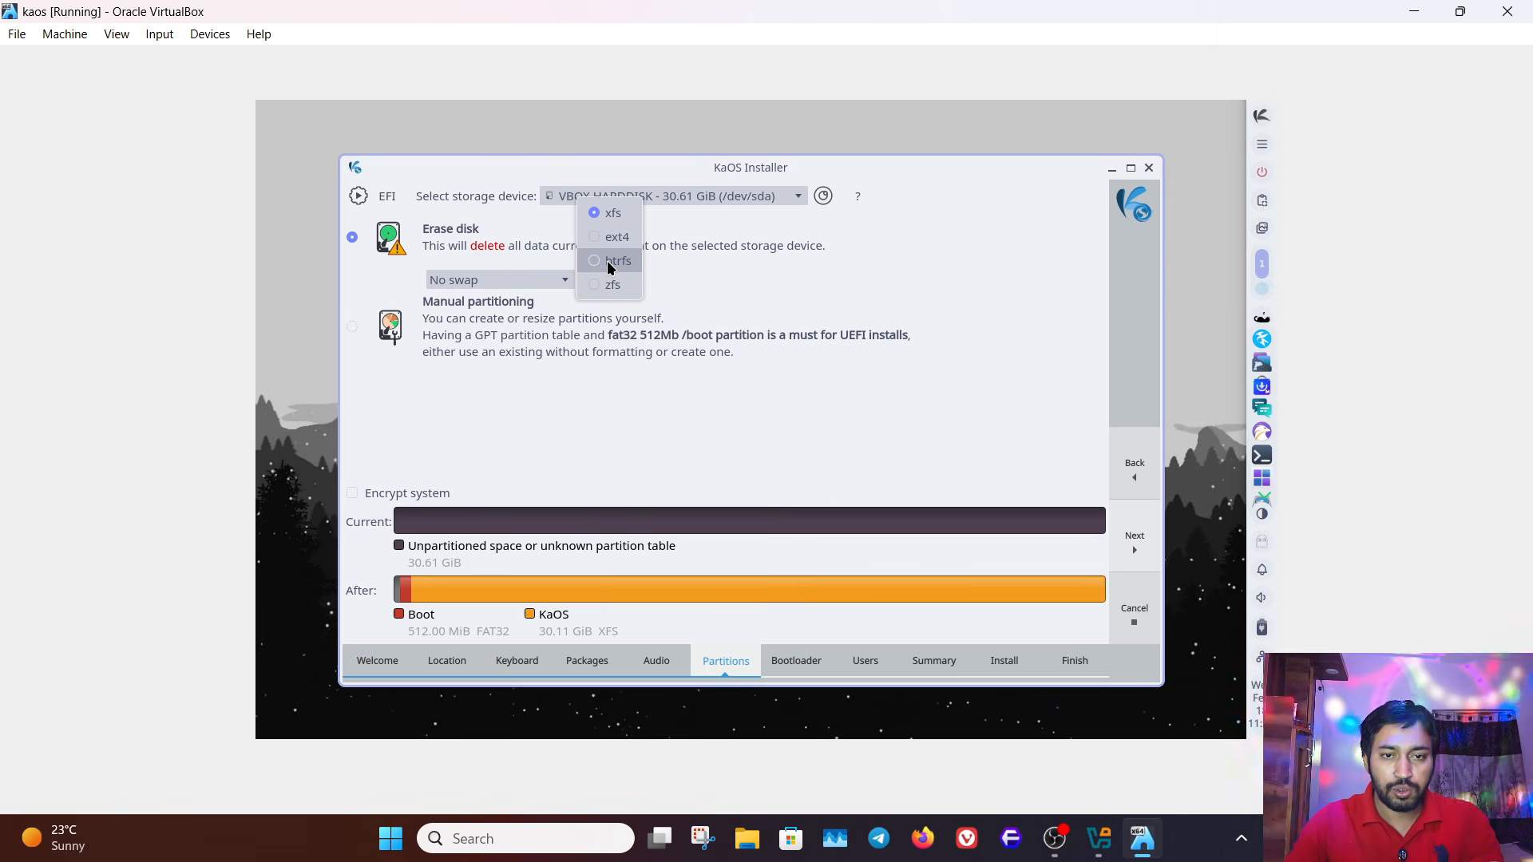
left_click(615, 261)
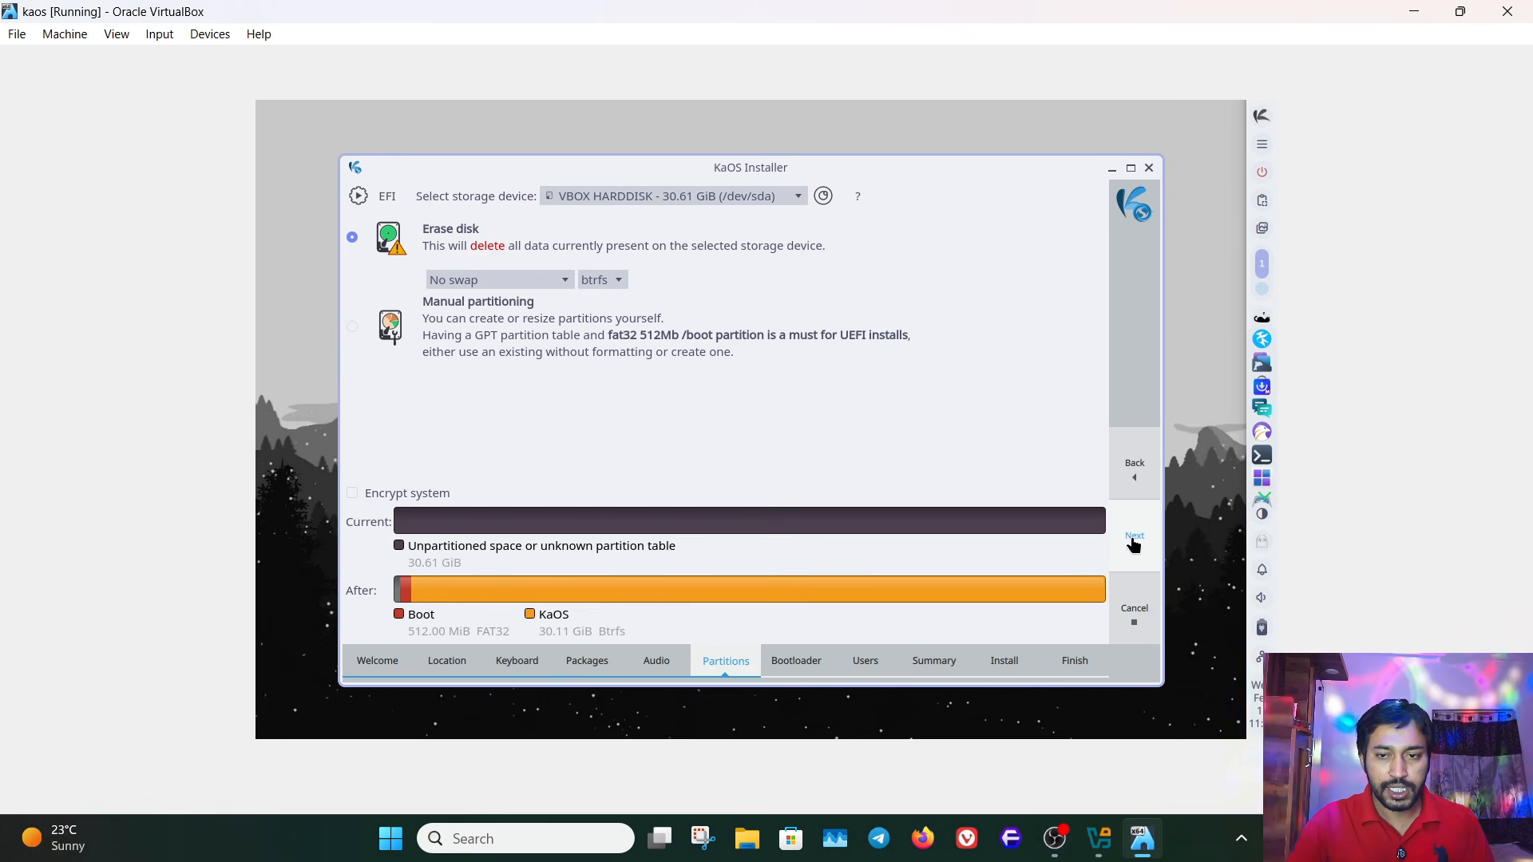
left_click(1134, 543)
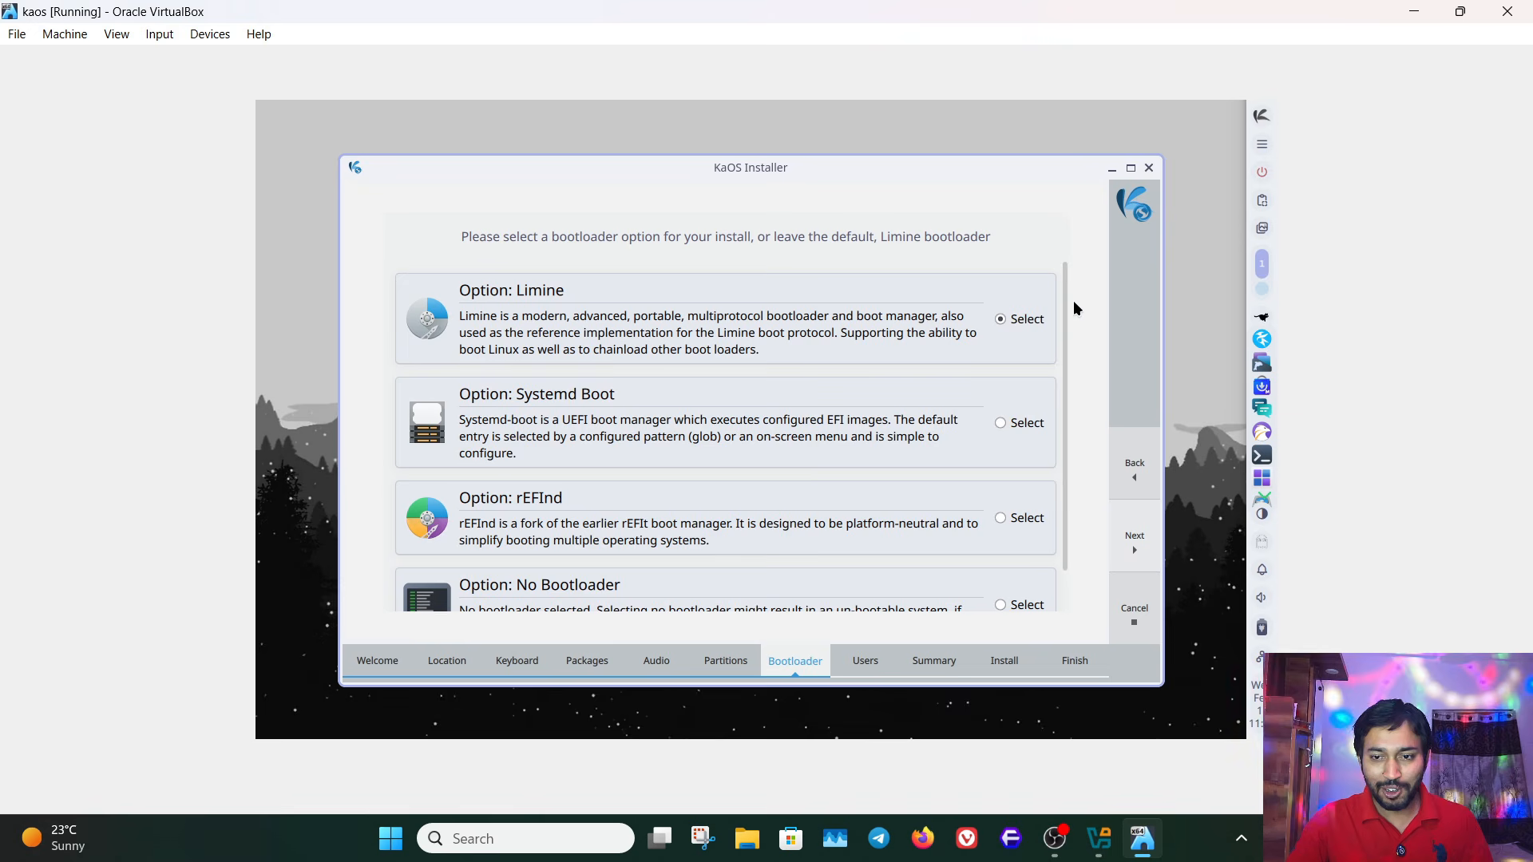
- Review the bootloader options and continue with the default Limine bootloader
scroll(1053, 351, "down", 2)
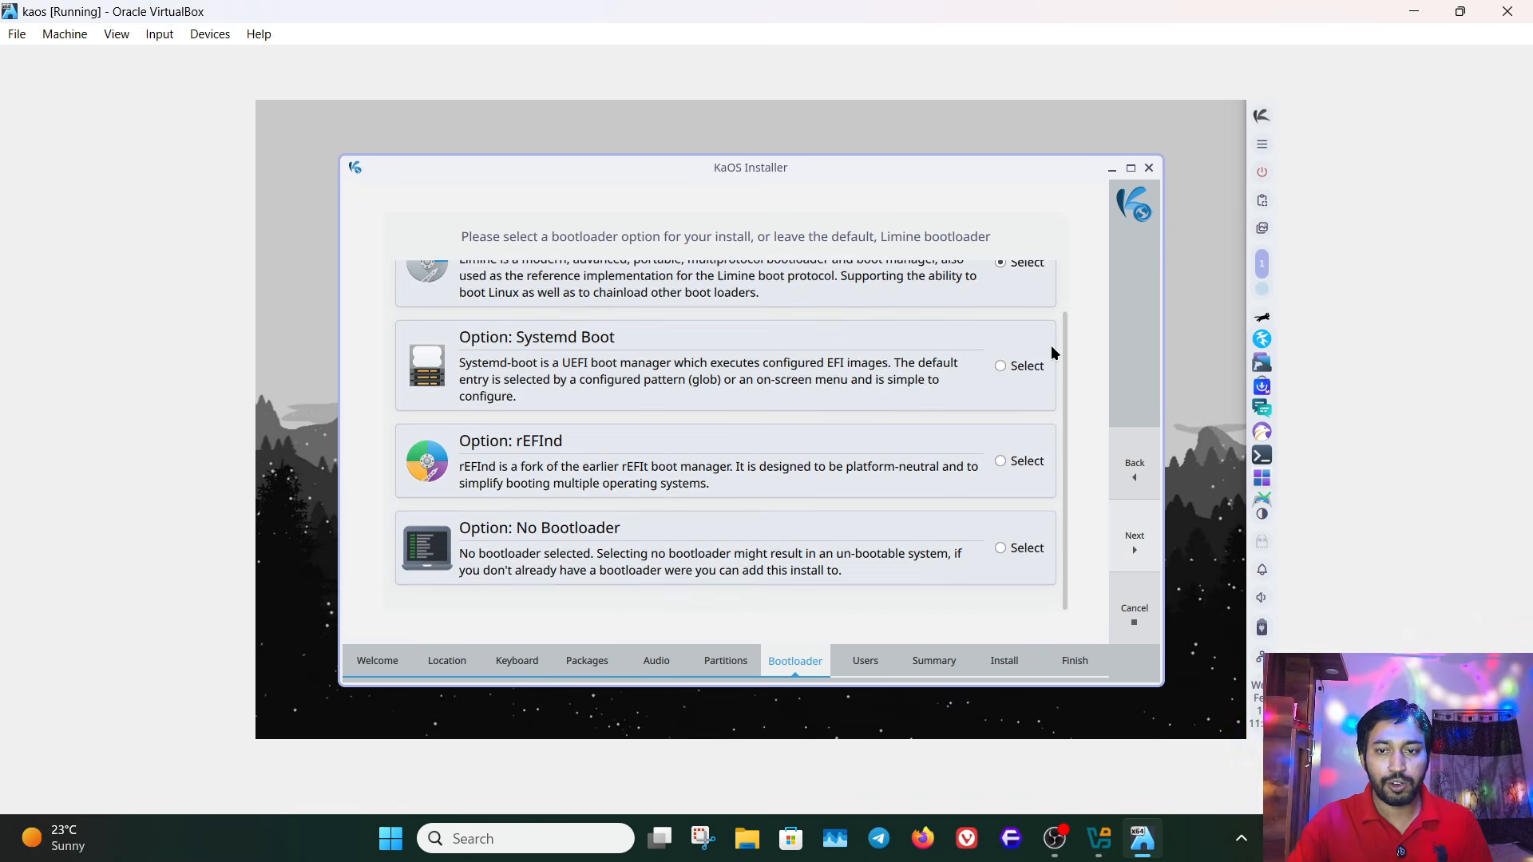
scroll(1052, 353, "up", 2)
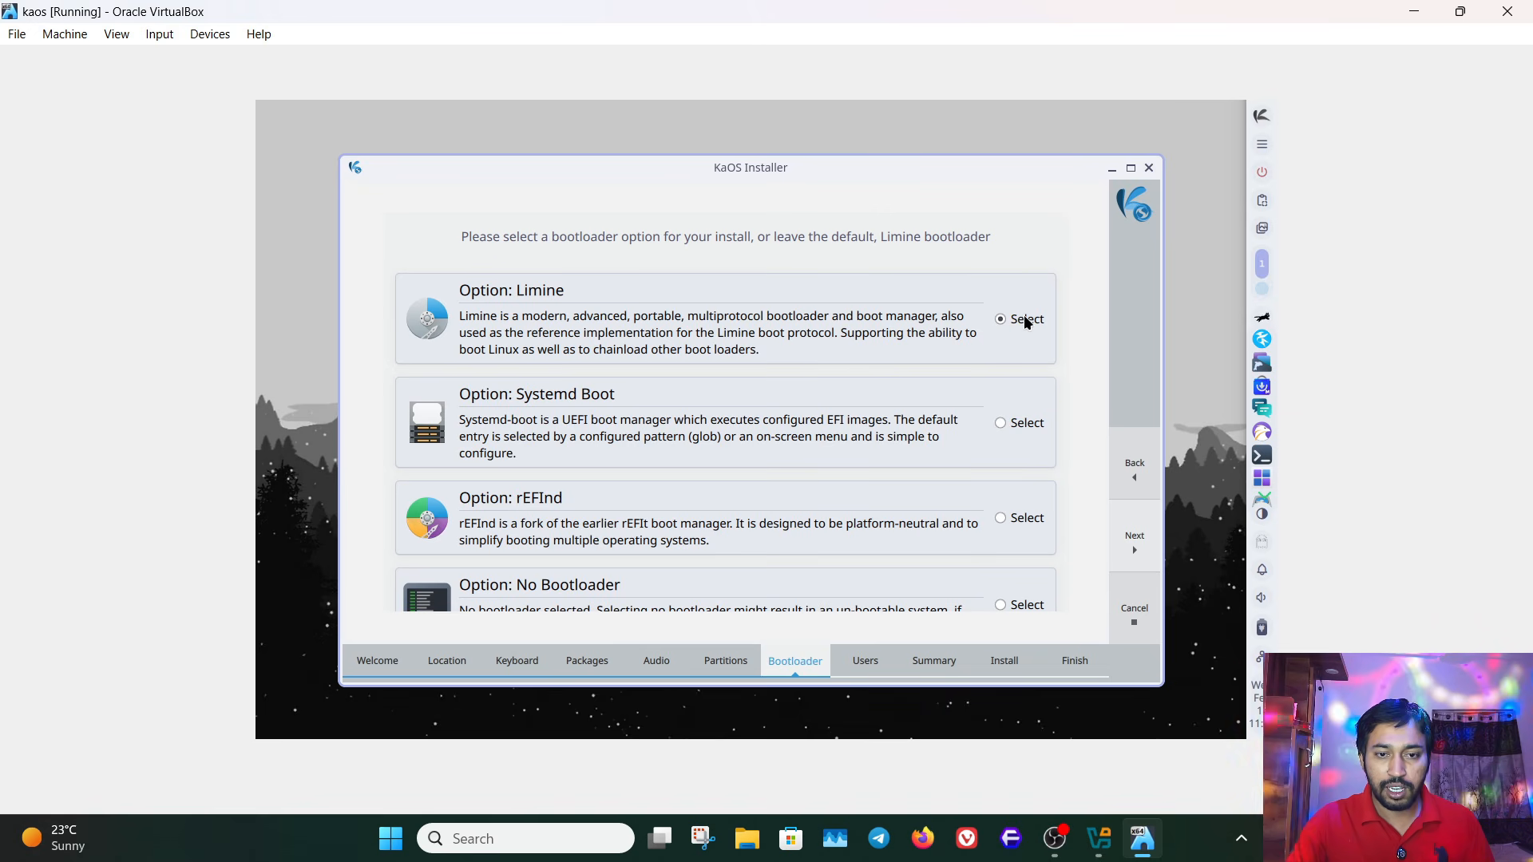
left_click(1135, 554)
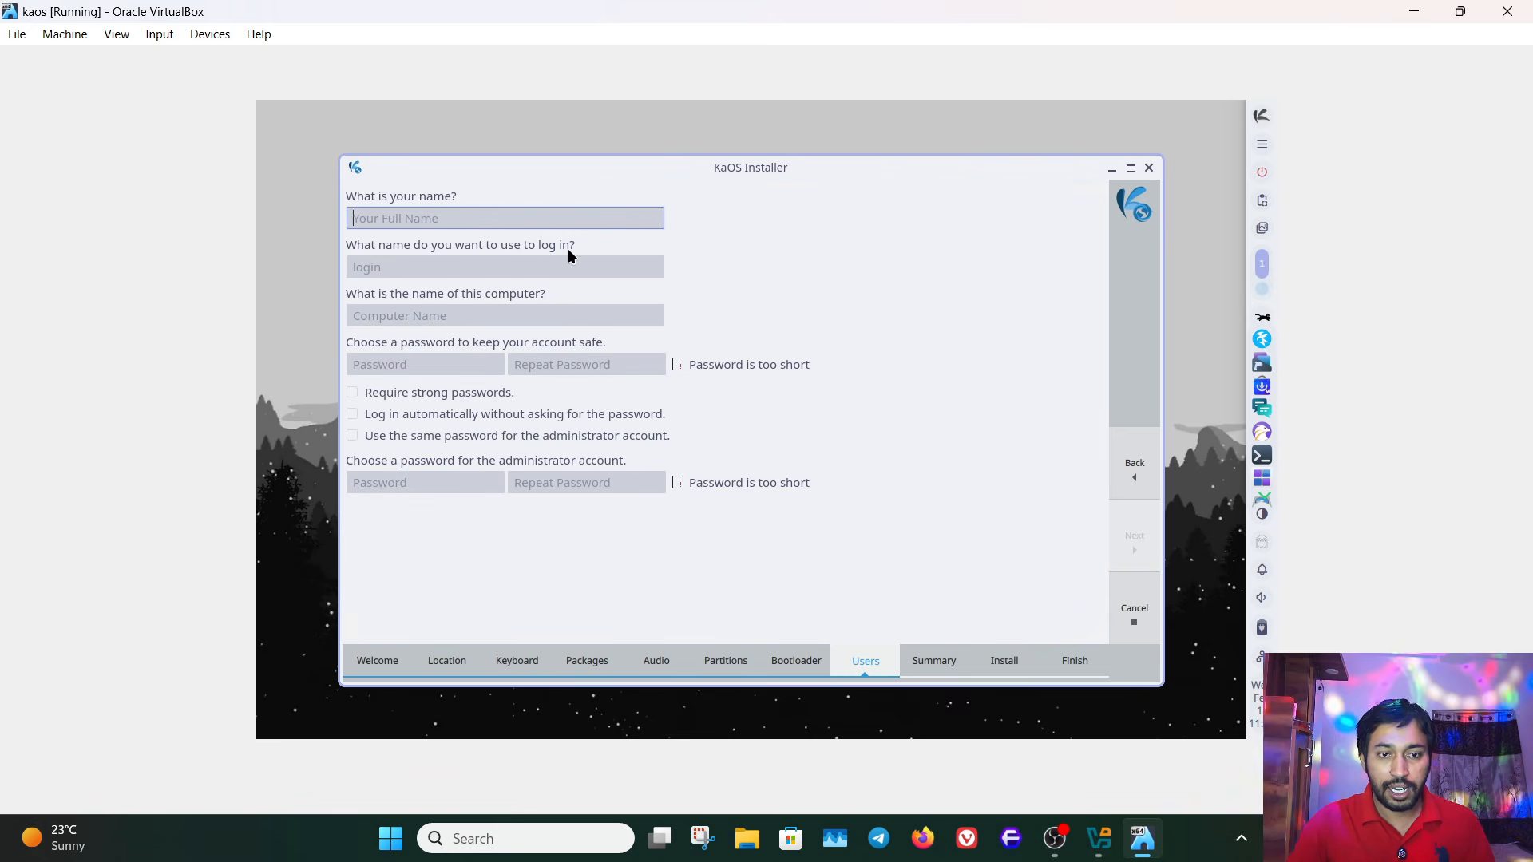
- Fill in the user's name, login, account password and computer name techworld-virtualbox, leave the administrator password blank, and continue to the summary
left_click(424, 482)
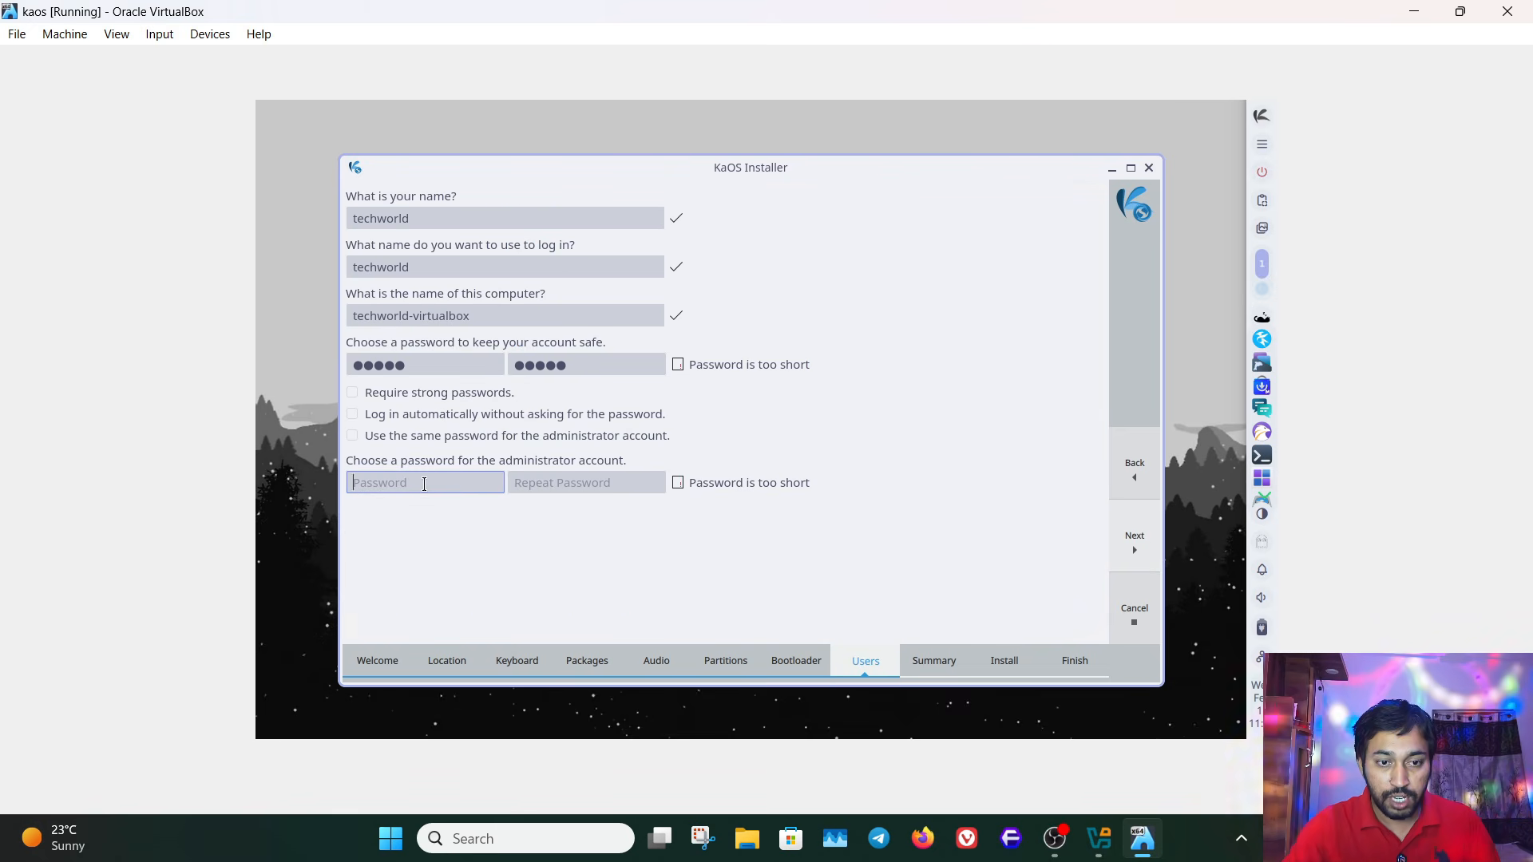
left_click(563, 482)
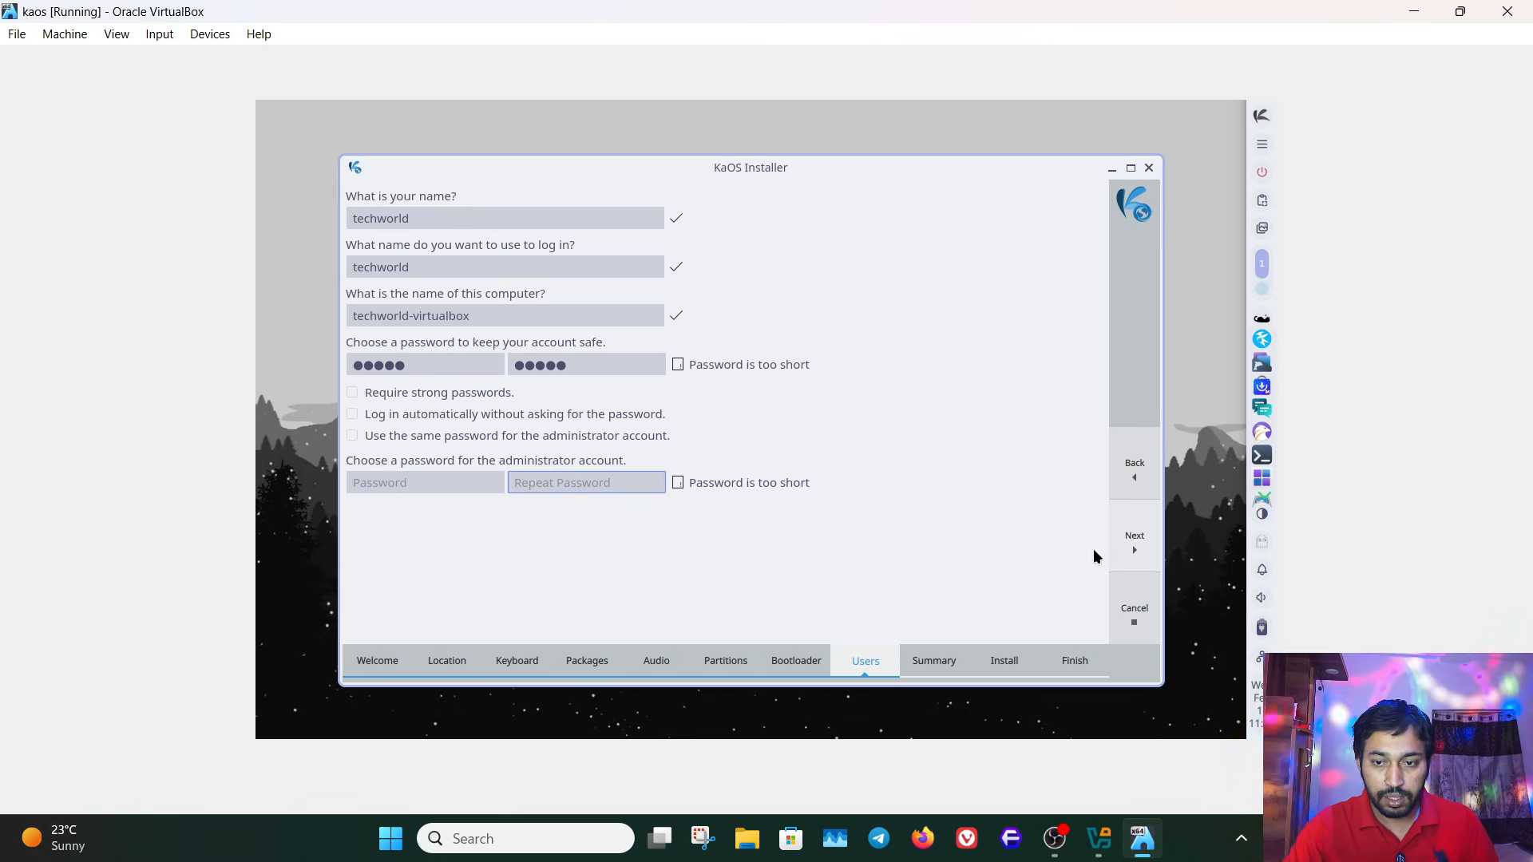
left_click(1138, 542)
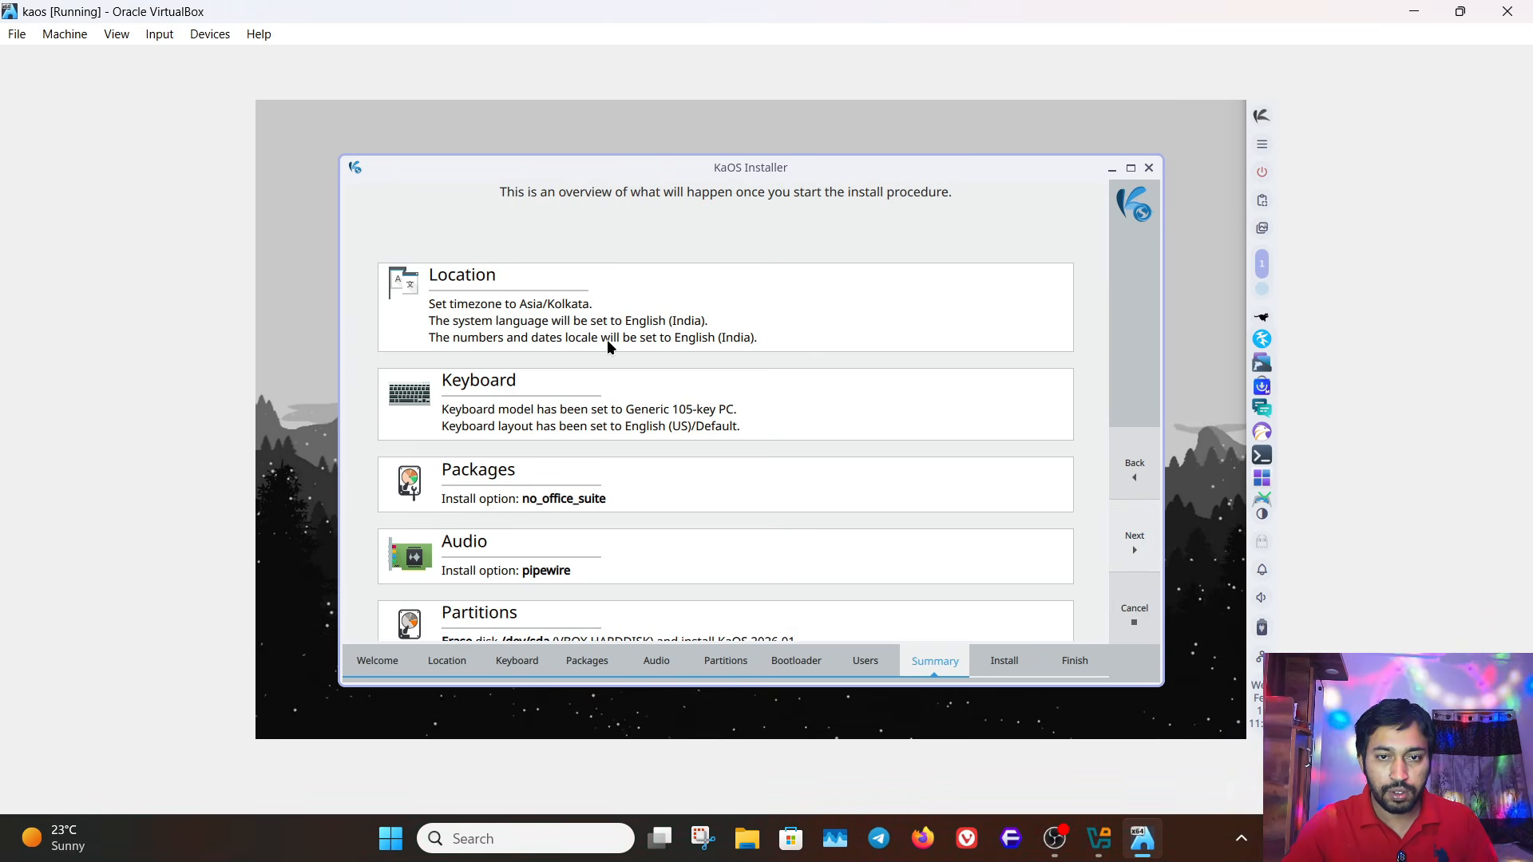
- Review the installation summary down to the bootloader entry and start installing KaOS, confirming the disk changes
scroll(607, 320, "down", 2)
scroll(669, 349, "down", 2)
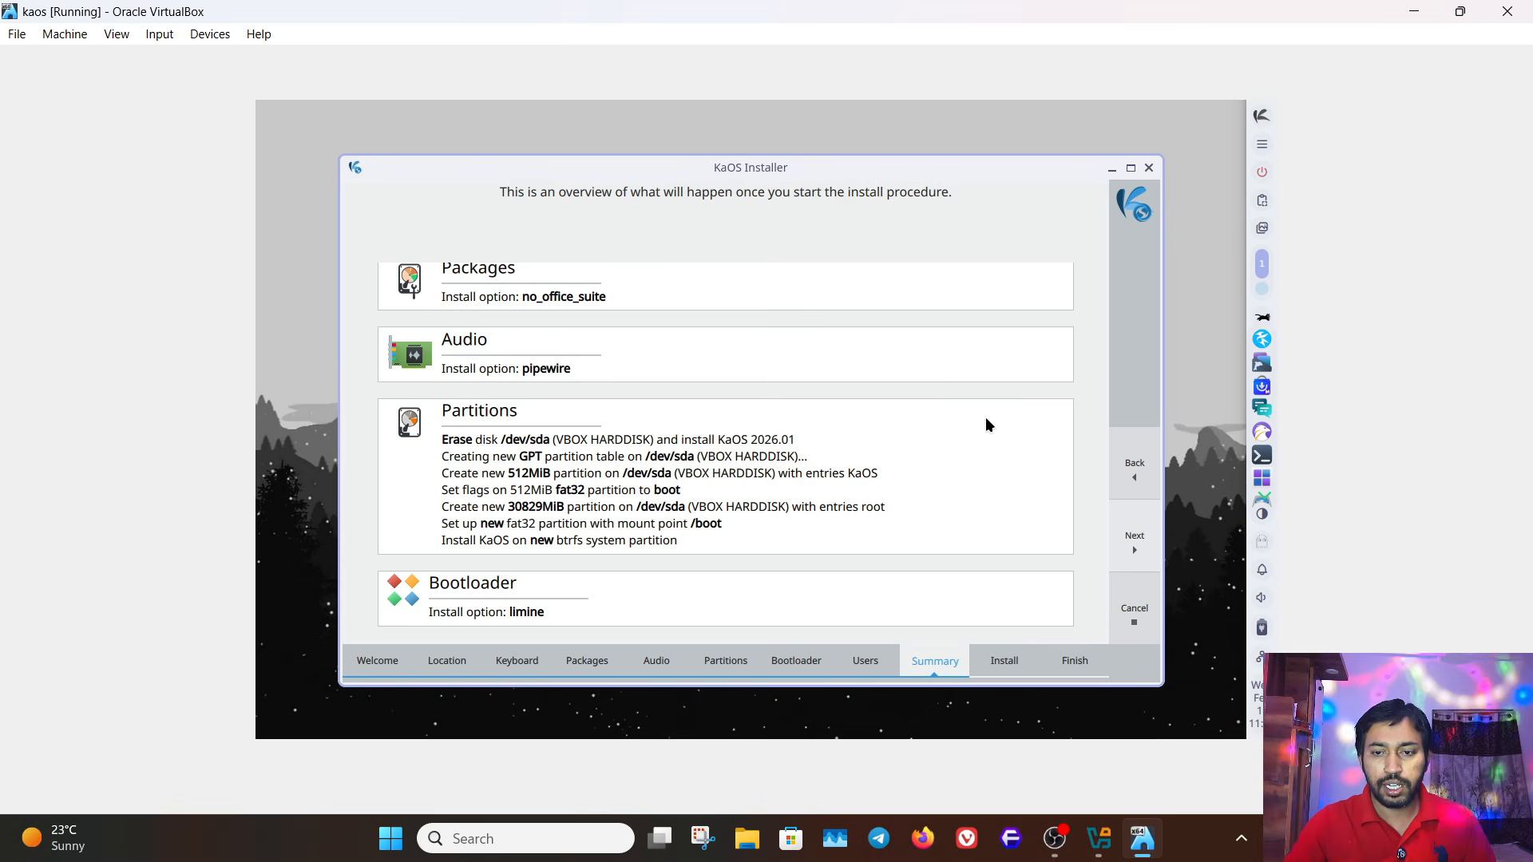
left_click(1129, 540)
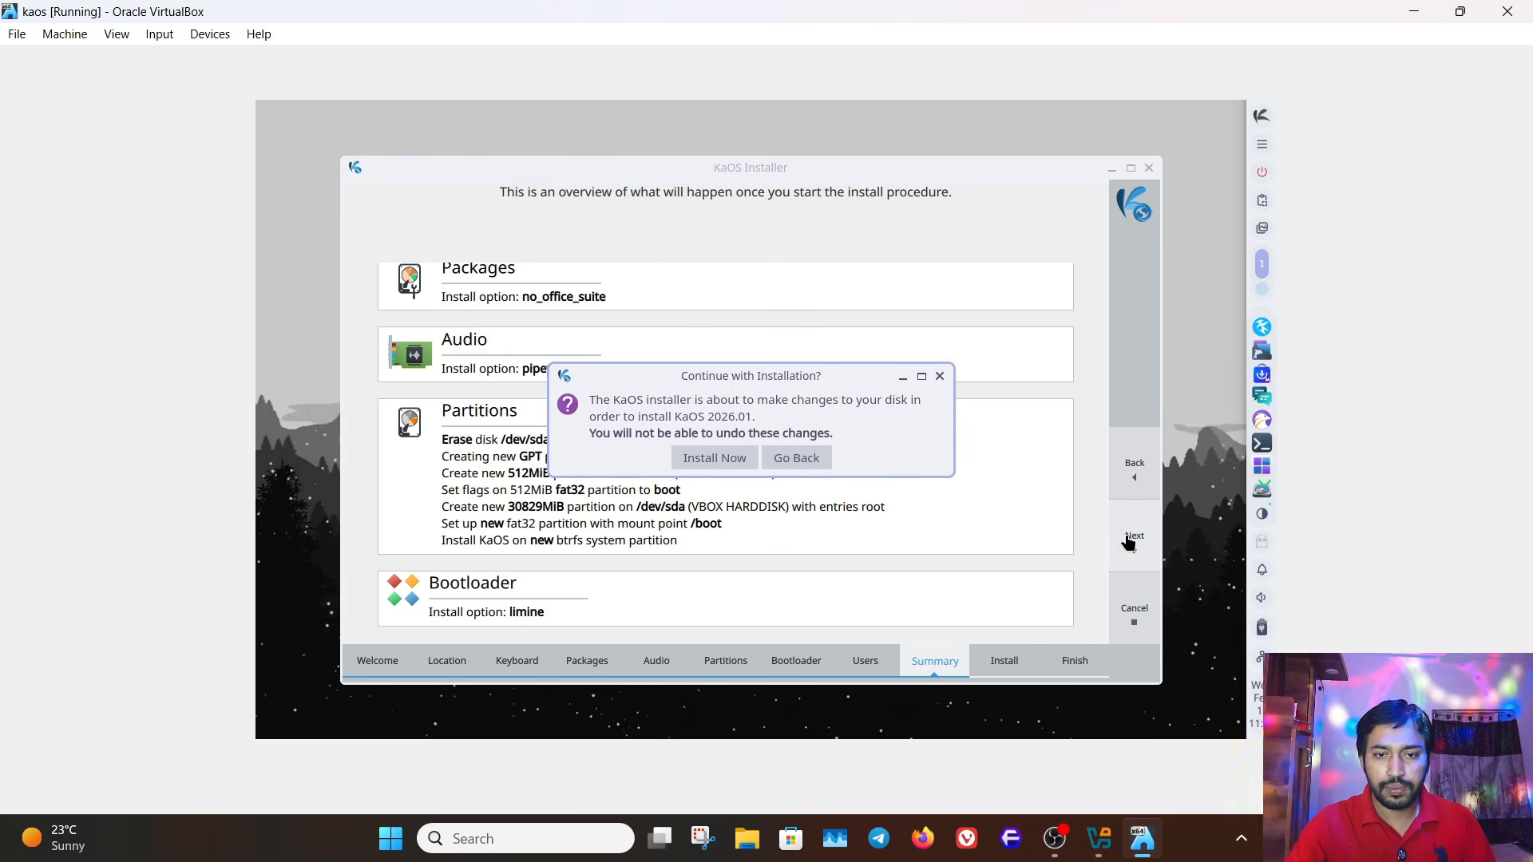
left_click(732, 460)
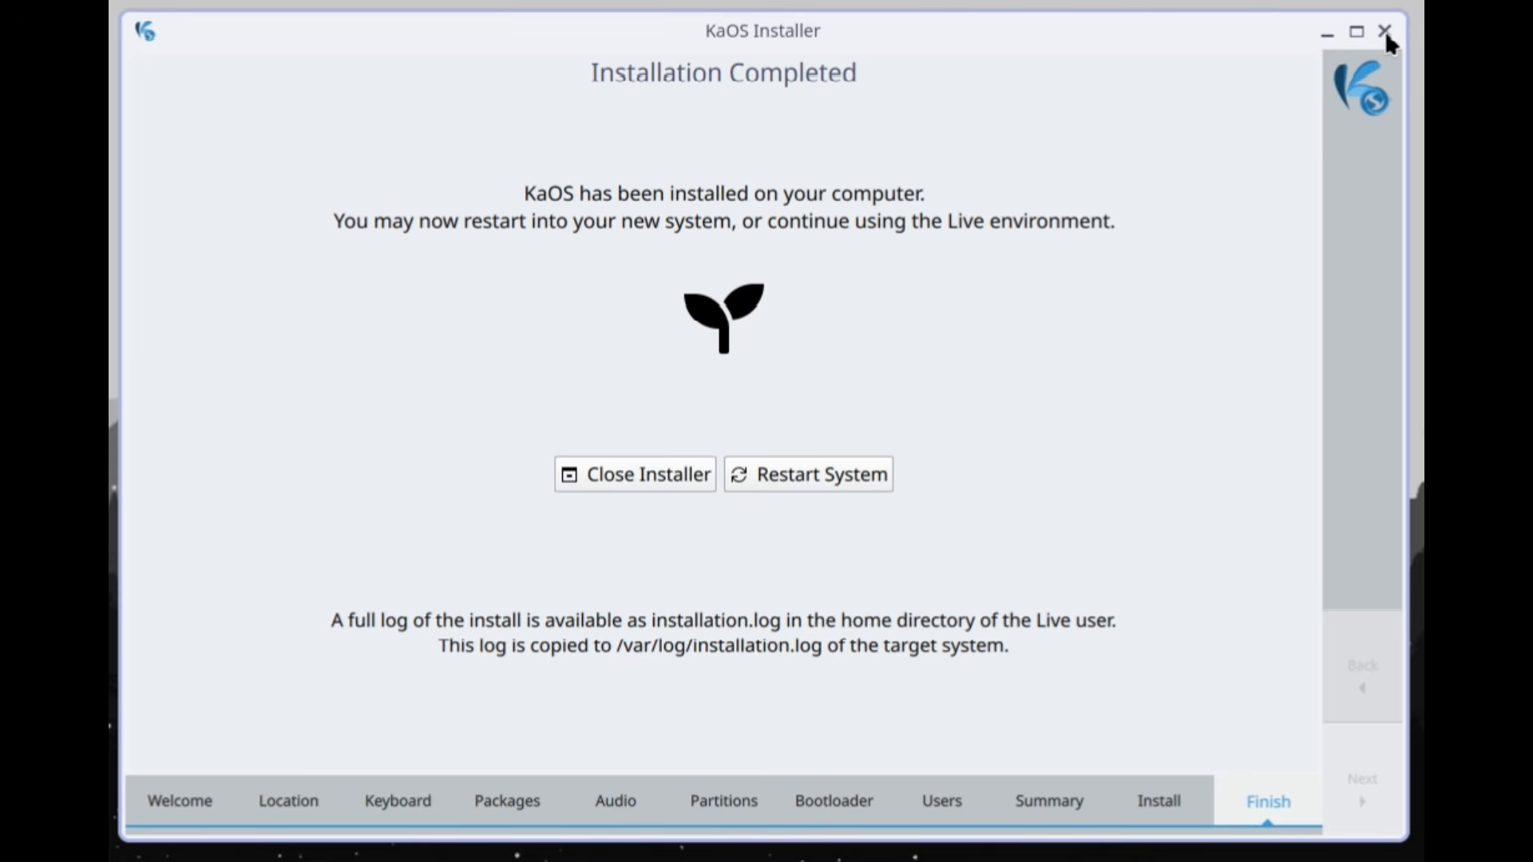
- Close the finished installer and boot the installed system from the KaOS Linux entry of the Limine boot menu
left_click(627, 479)
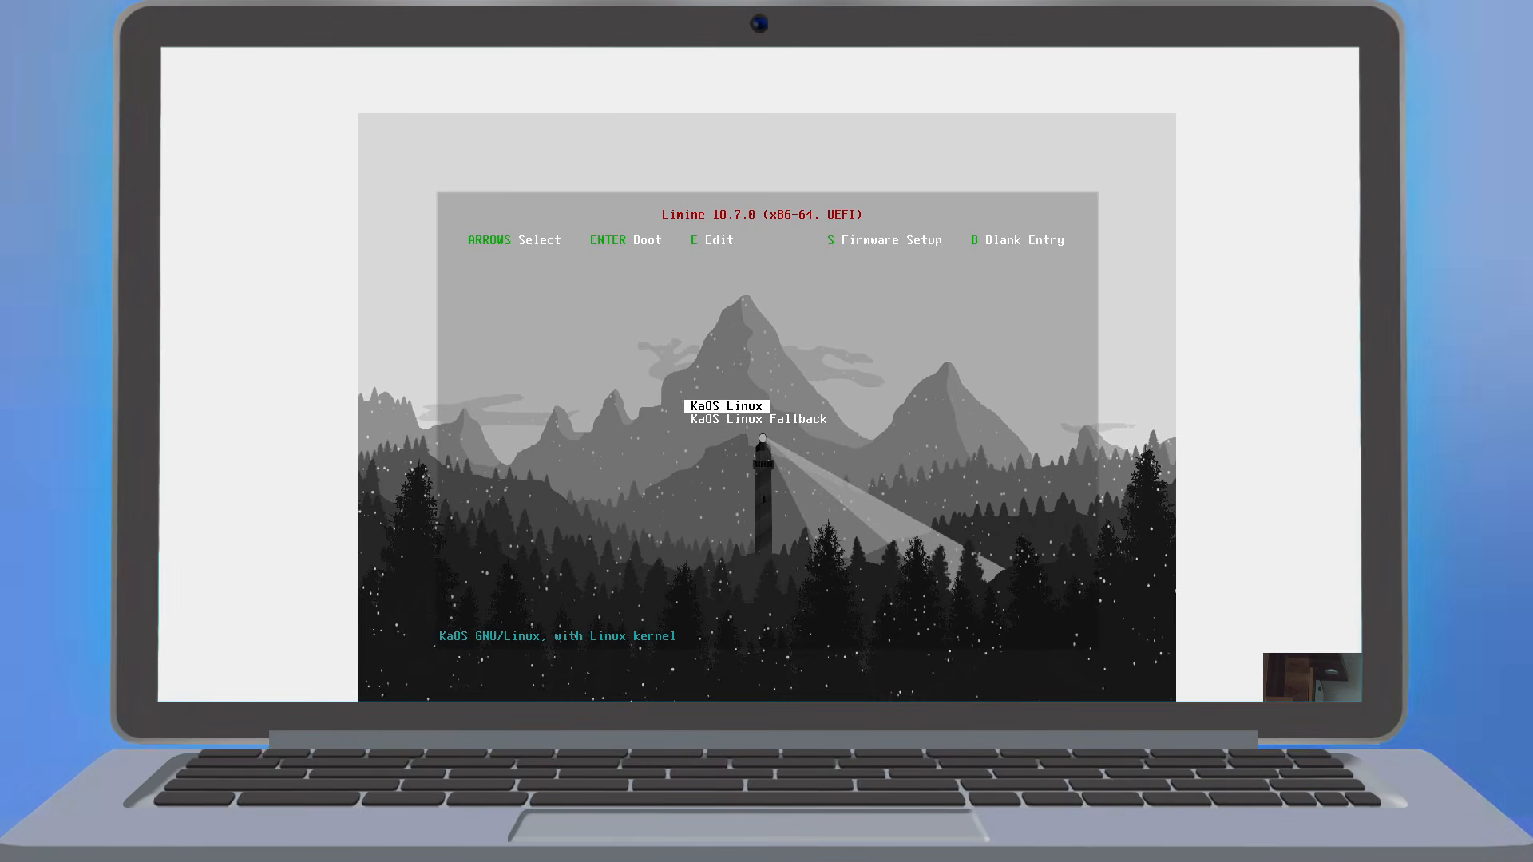
key("Down")
key("Up")
key("Return")
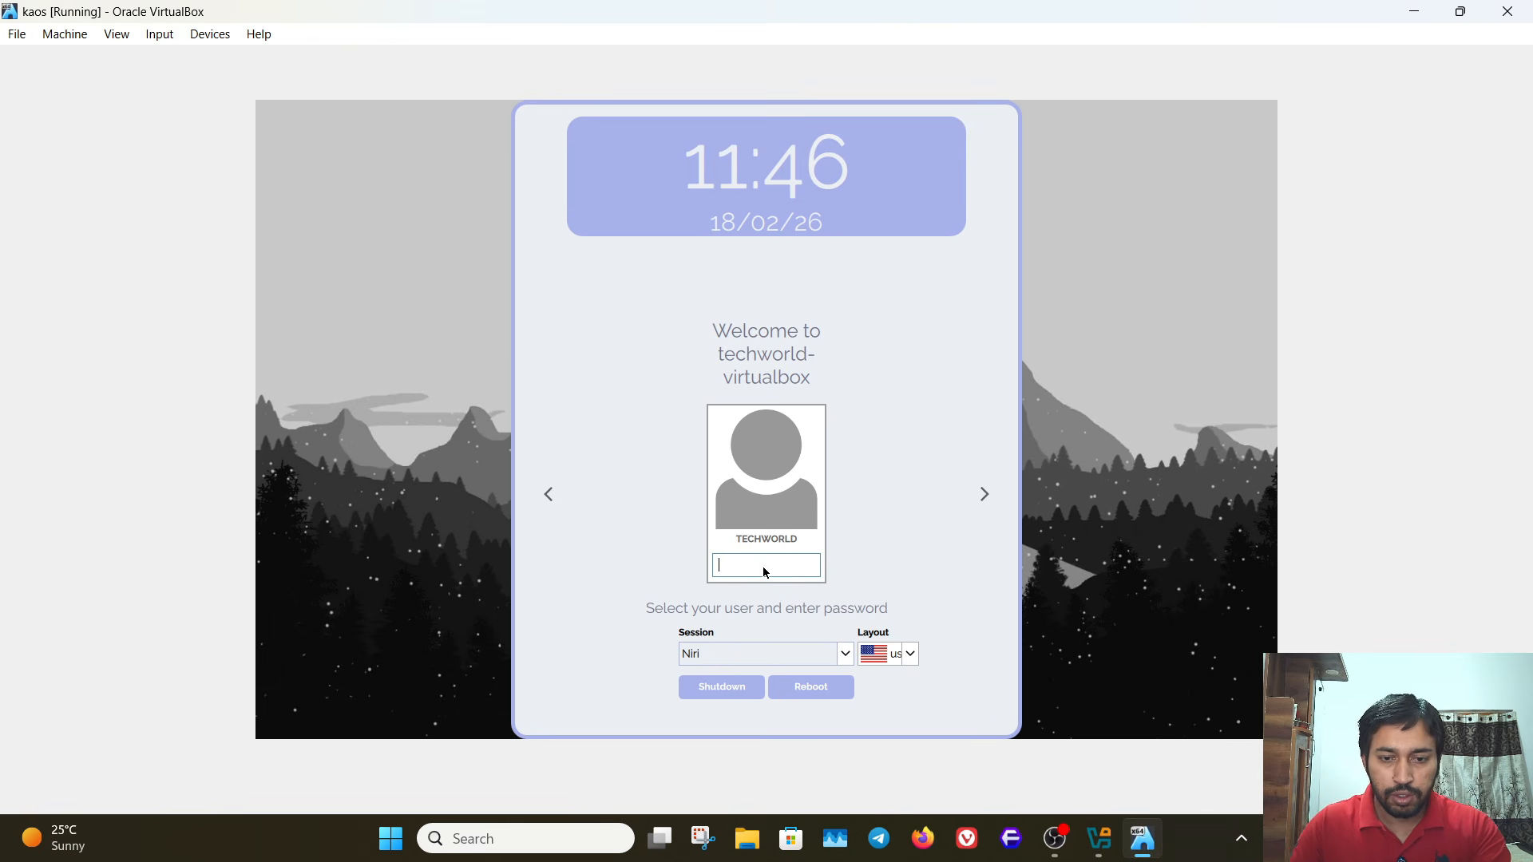
- Enter the account password, check the available sessions and log in to the Niri session
type("a")
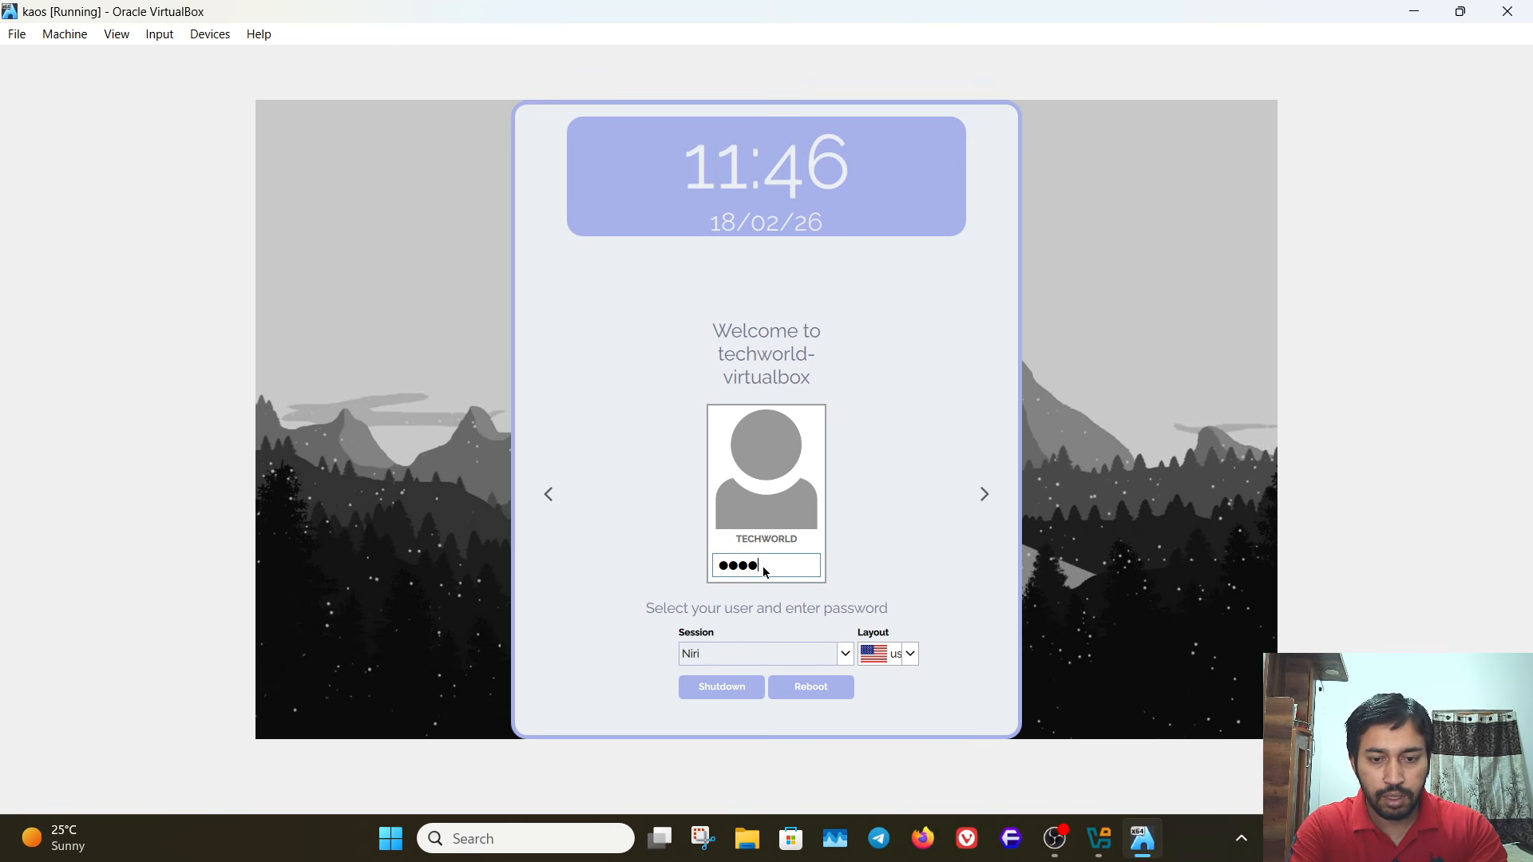
left_click(843, 663)
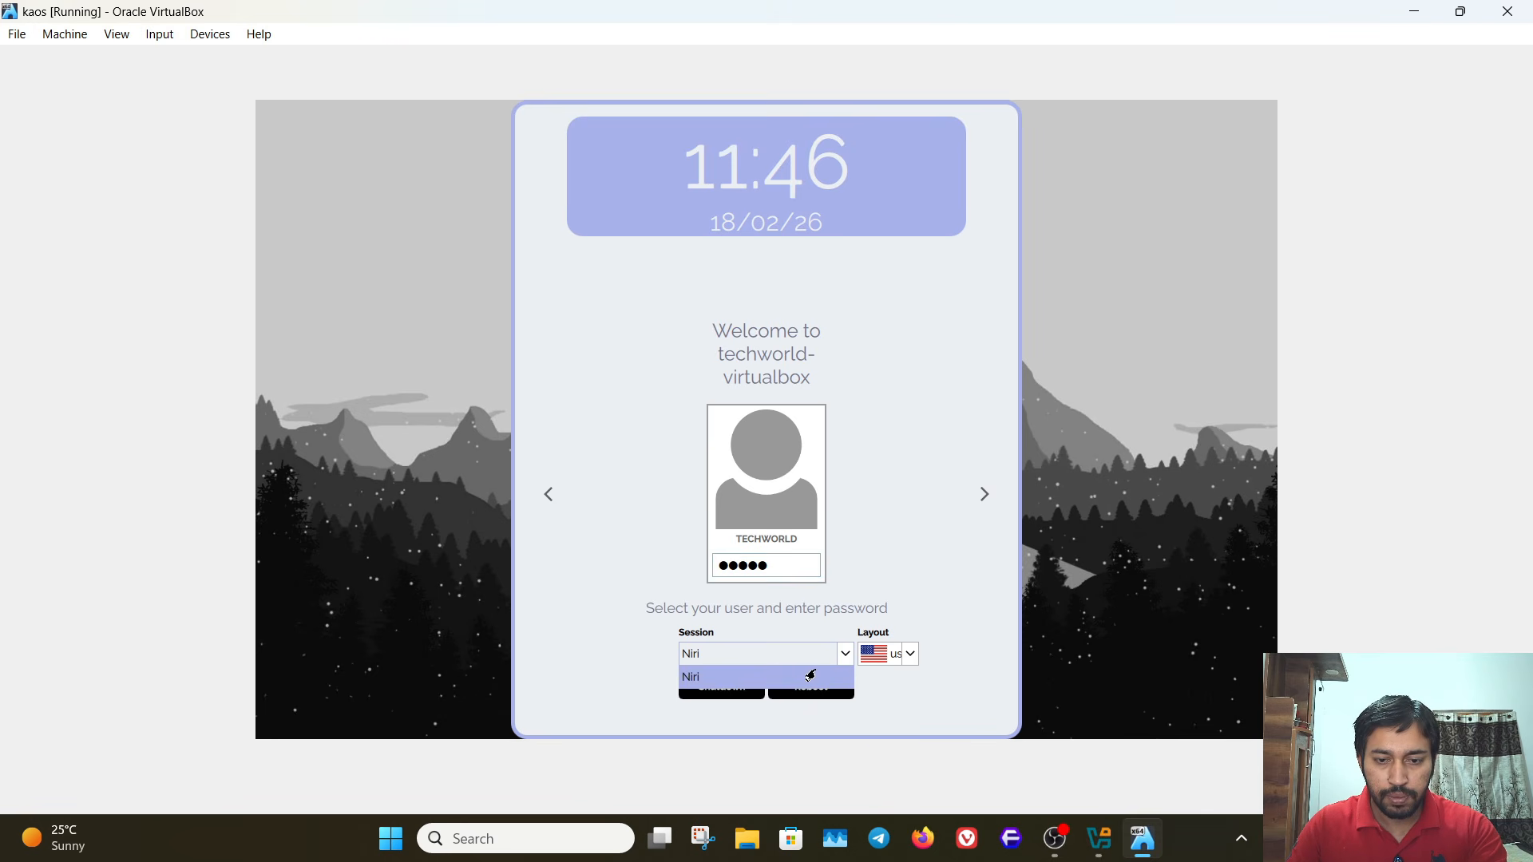
left_click(915, 684)
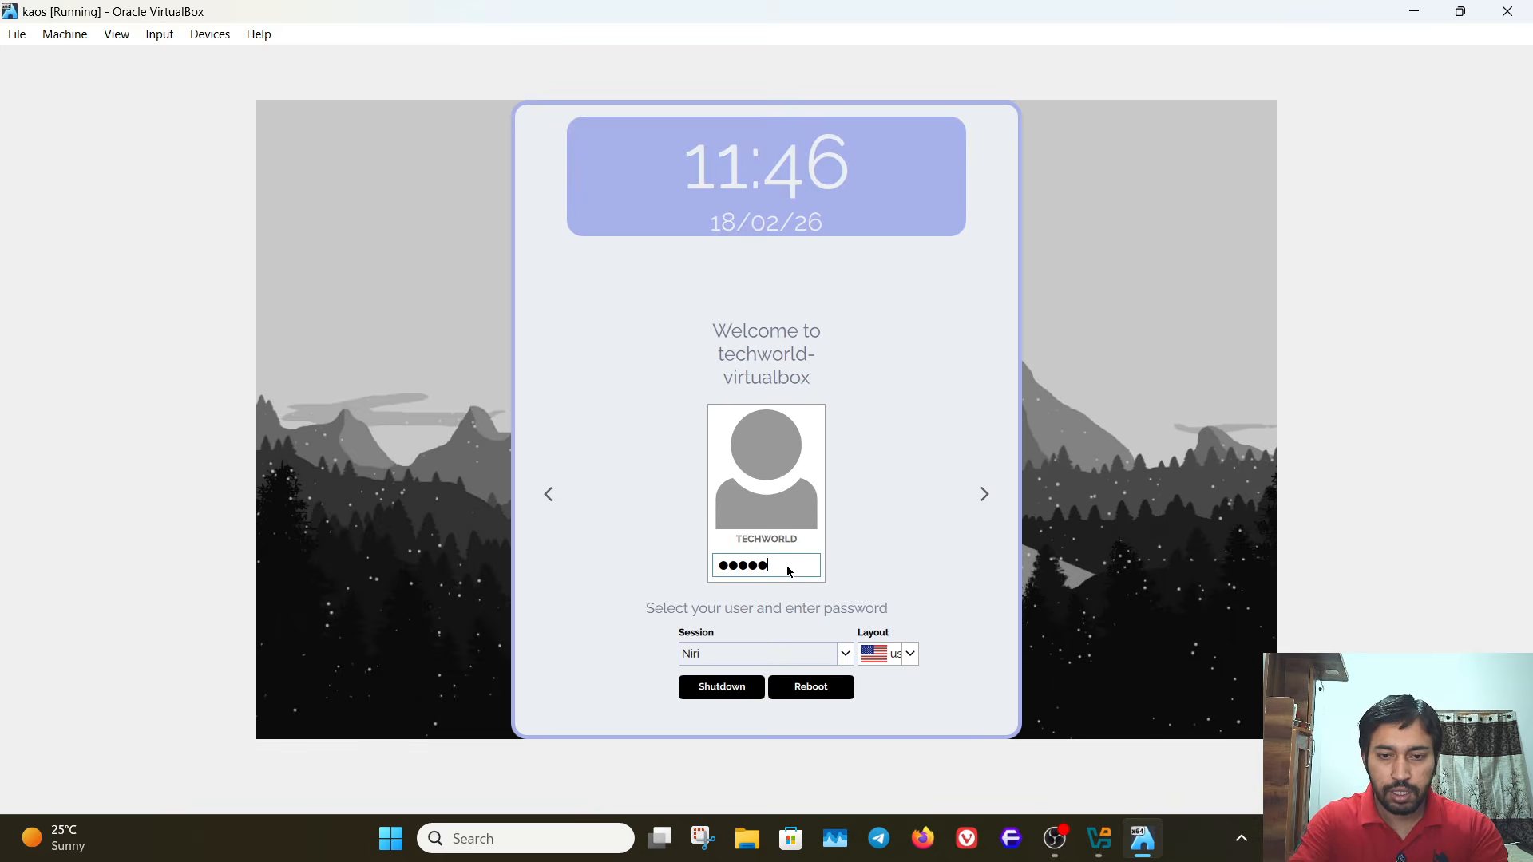
key("Return")
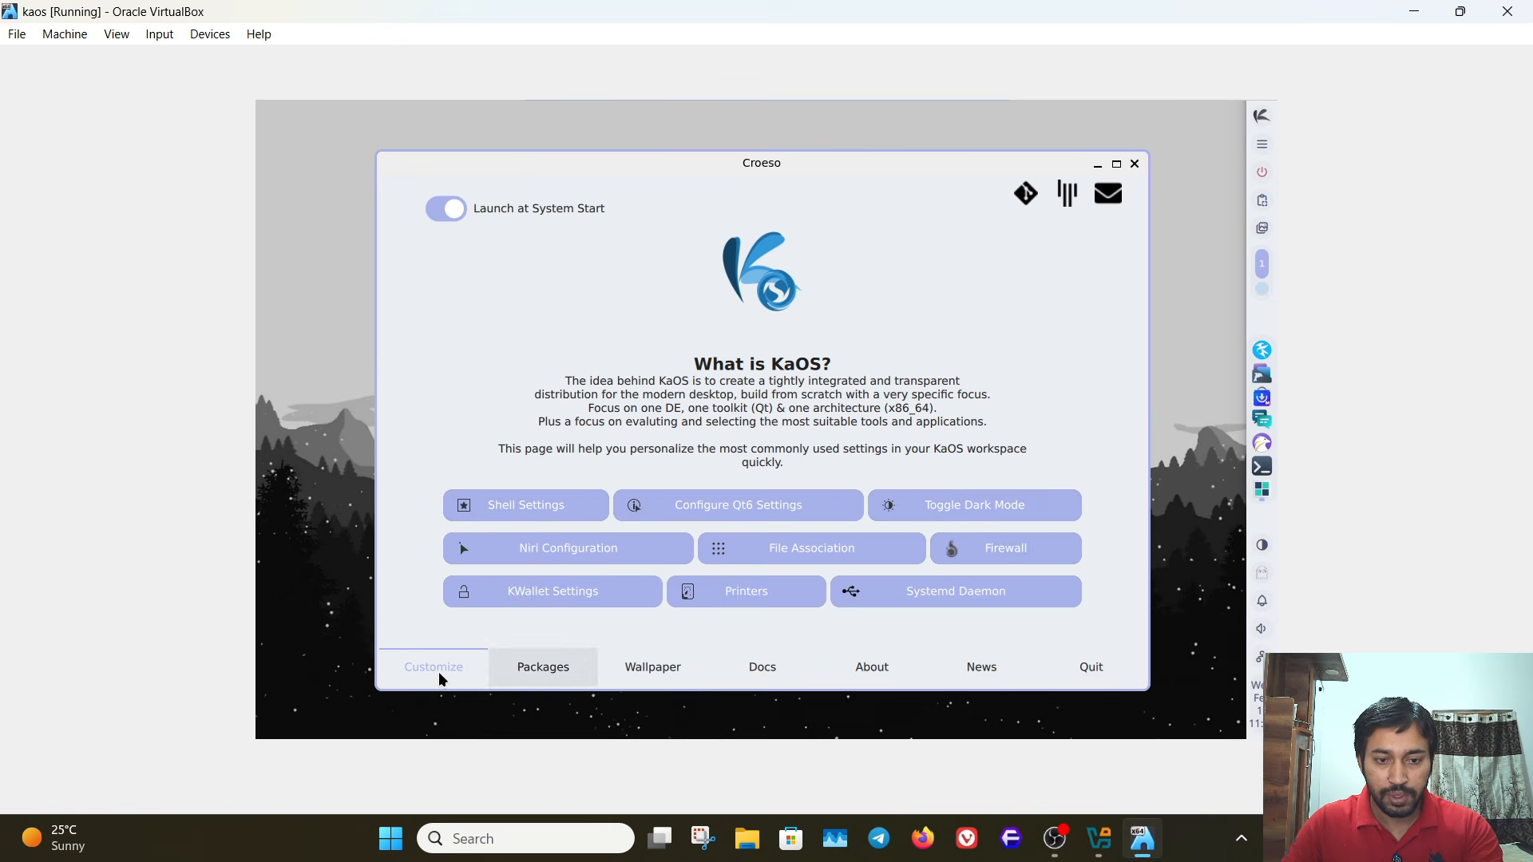
- Look through the package groups and the latest downloadable wallpapers in the Croeso welcome window
left_click(545, 678)
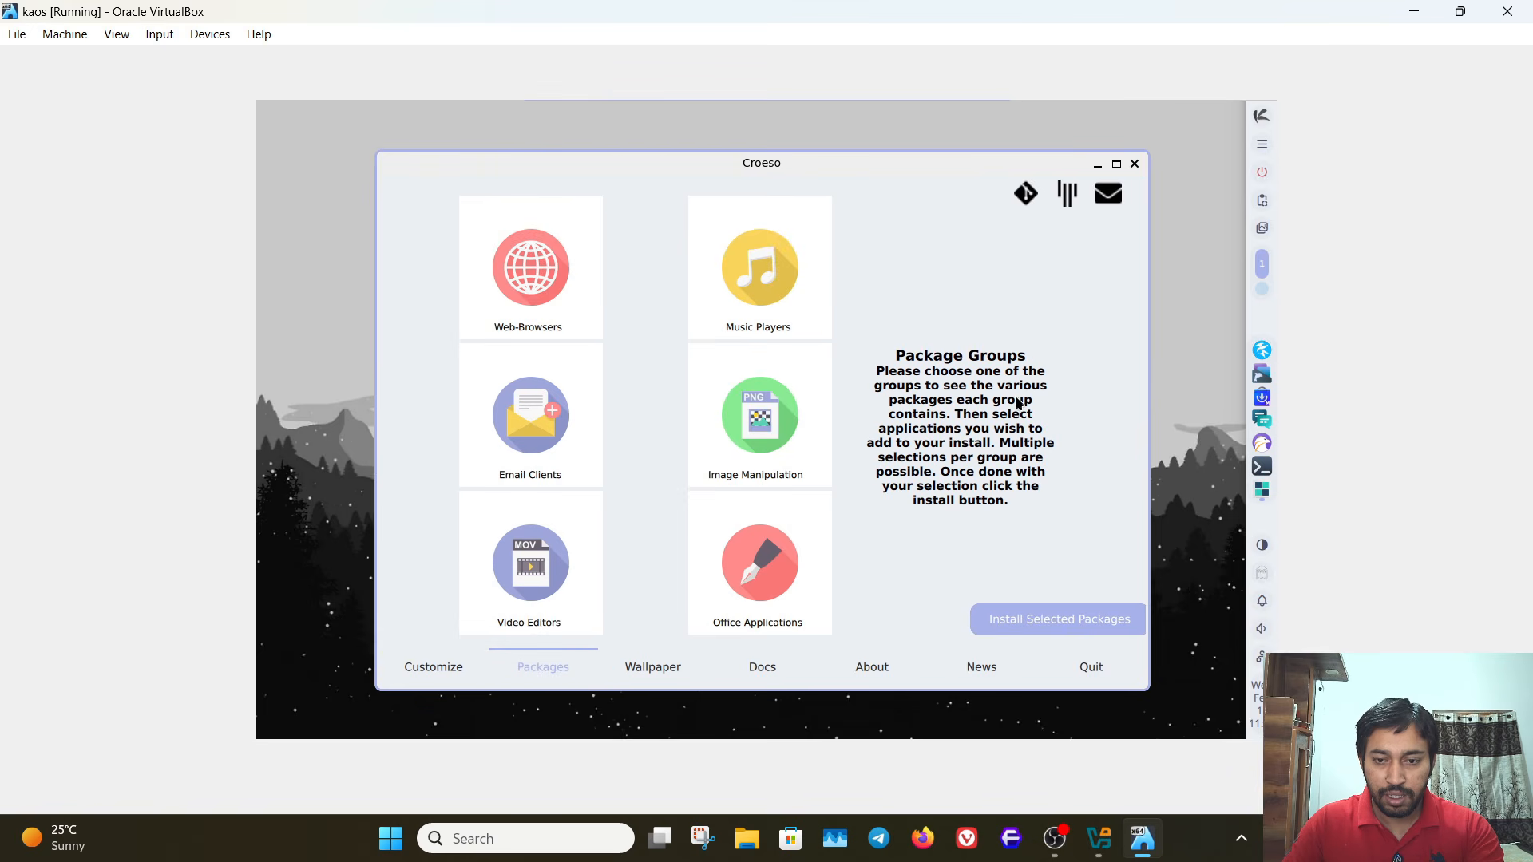
left_click(651, 668)
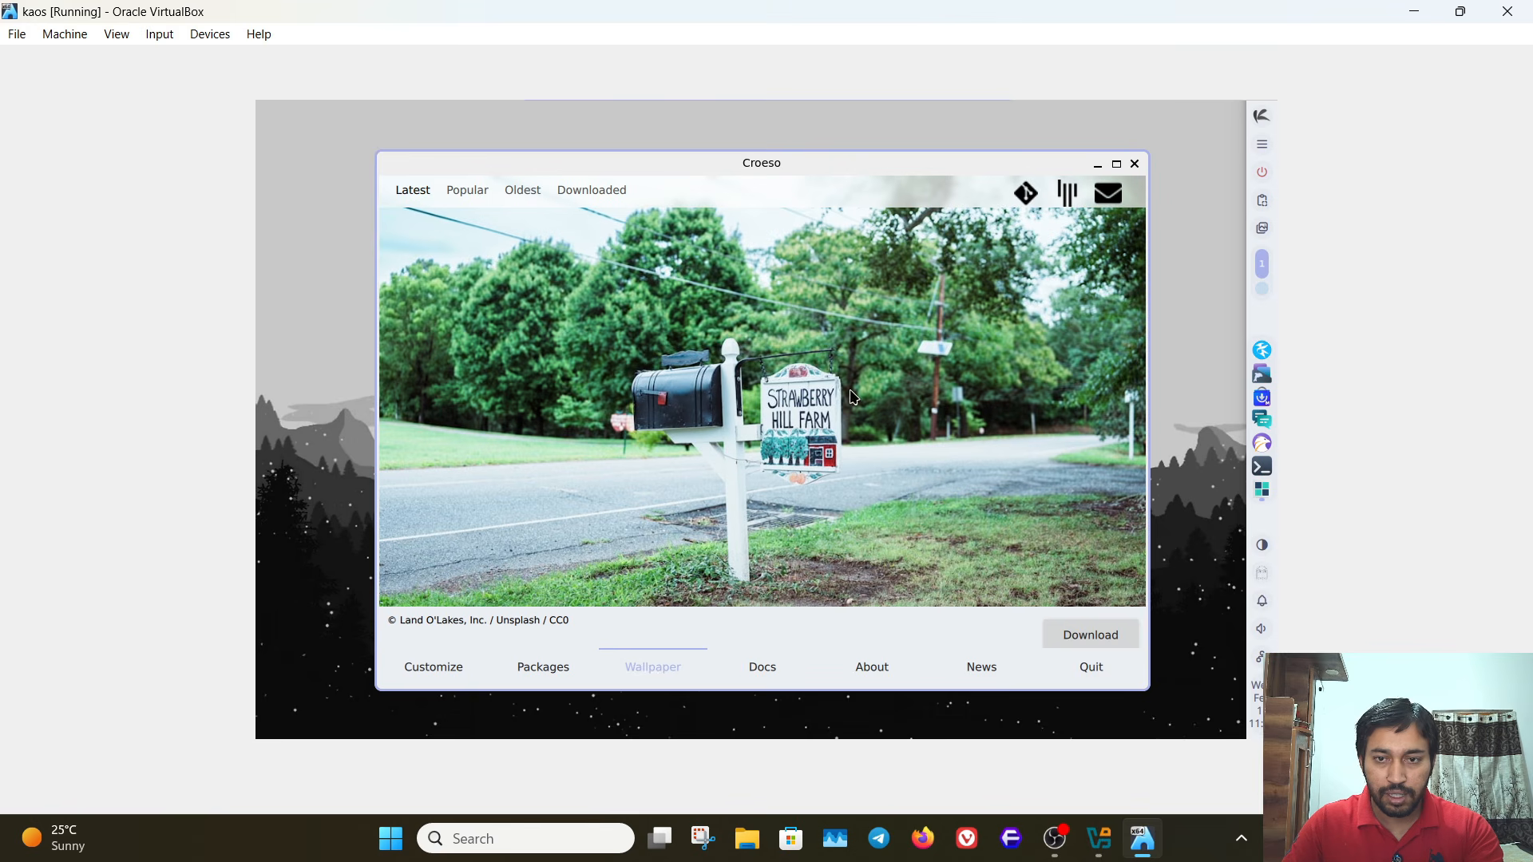
scroll(908, 441, "down", 2)
scroll(909, 447, "down", 5)
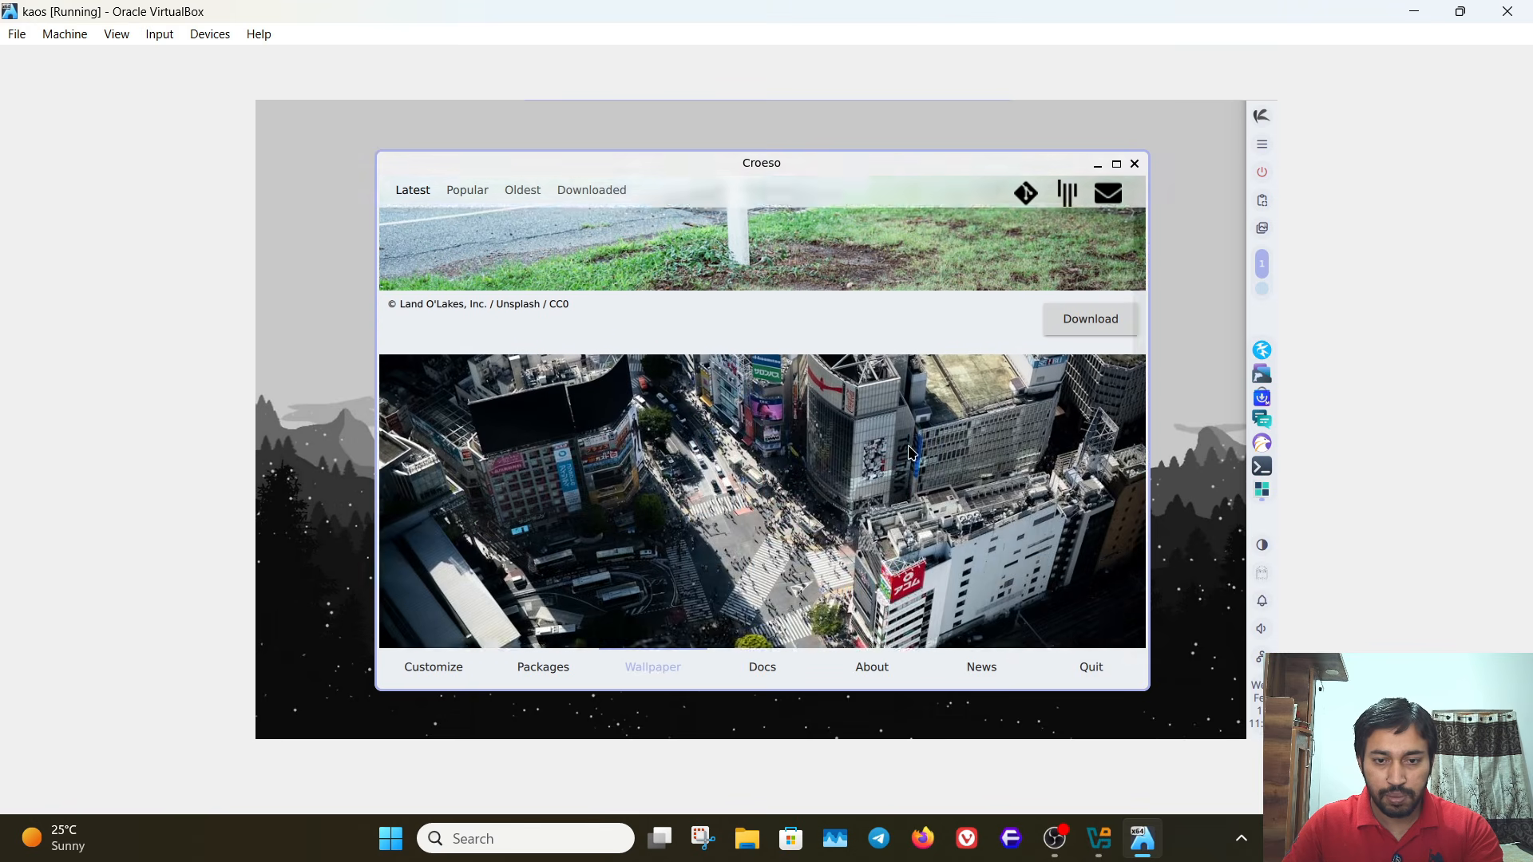
scroll(907, 443, "down", 5)
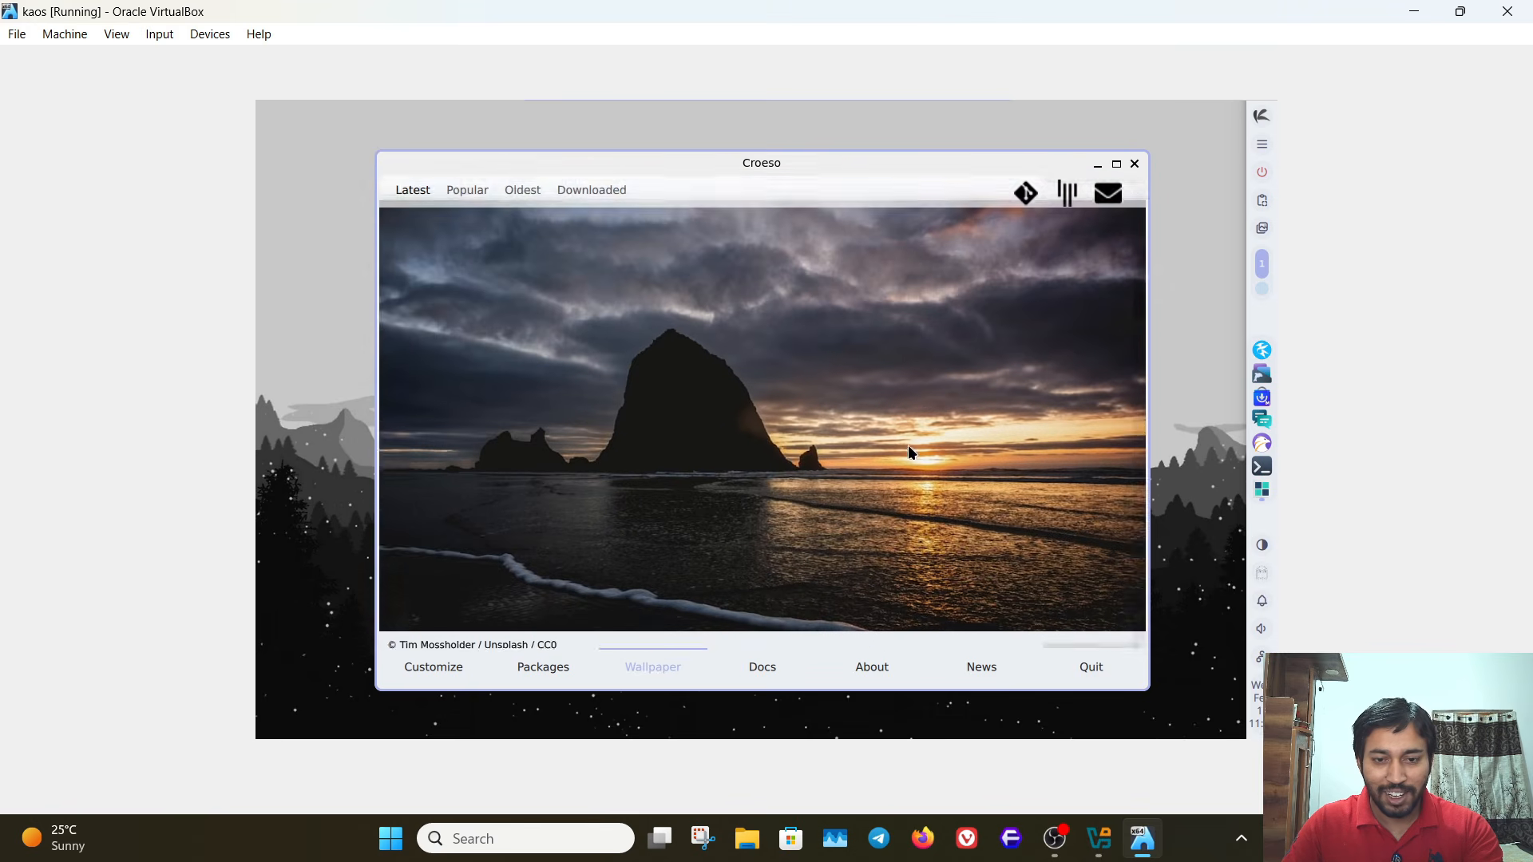
scroll(908, 444, "down", 5)
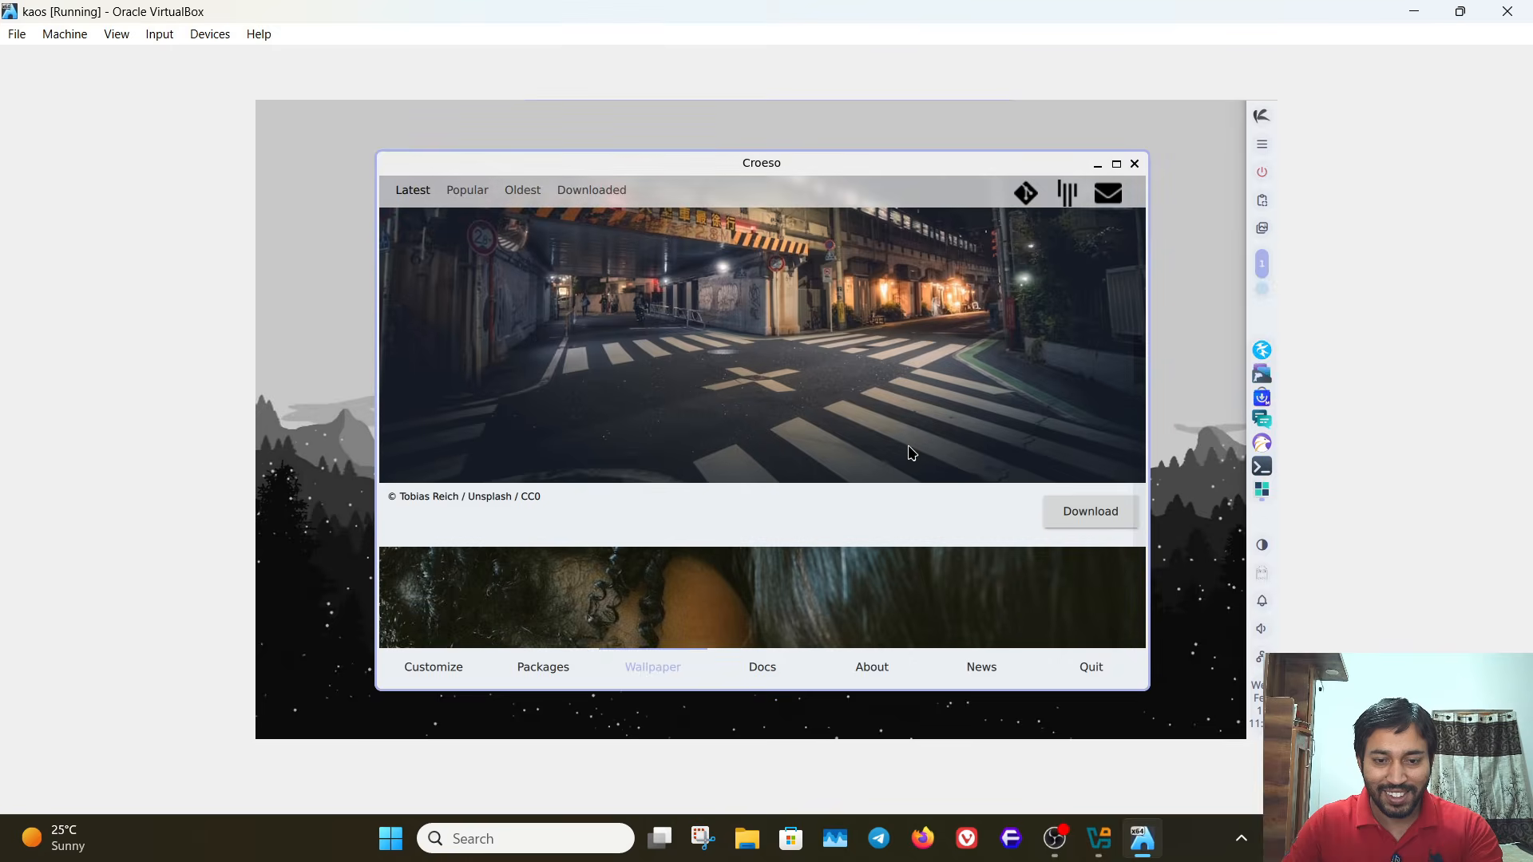
scroll(795, 571, "down", 10)
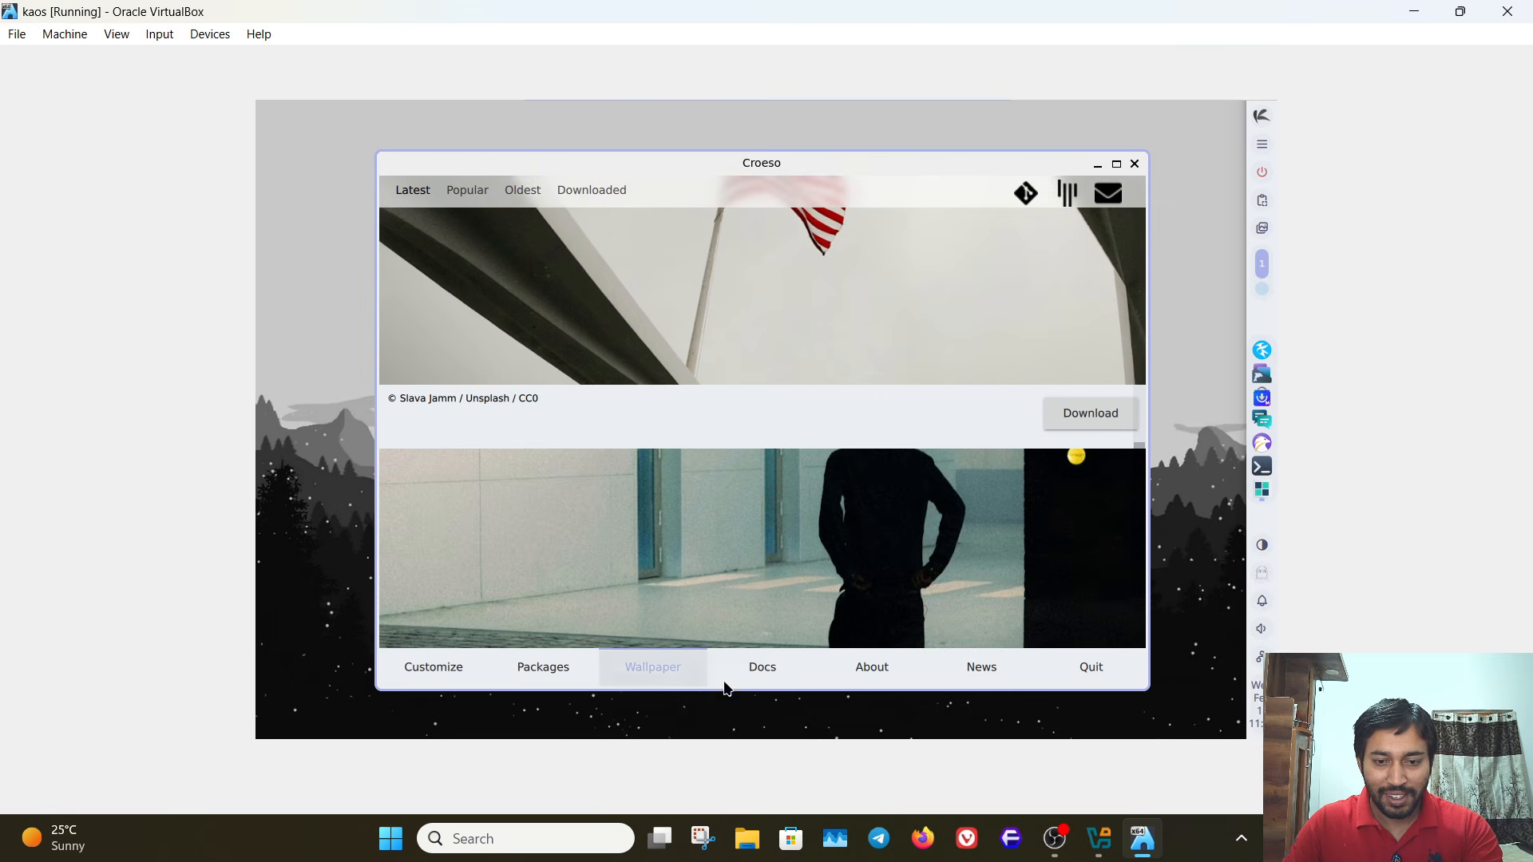
- Read through the Docs, About and News pages of the Croeso welcome window
left_click(750, 665)
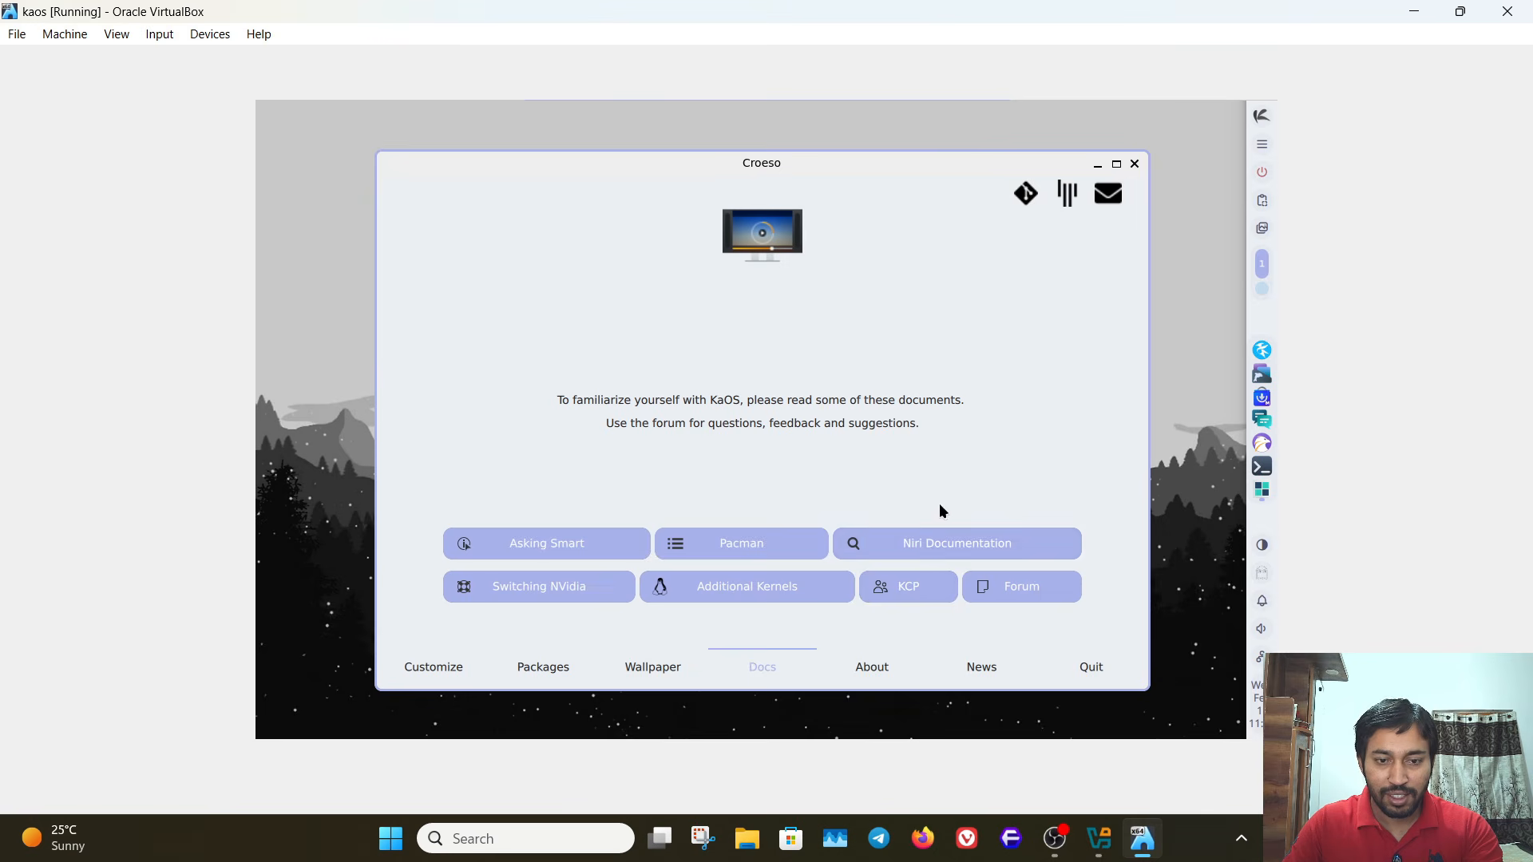
left_click(872, 669)
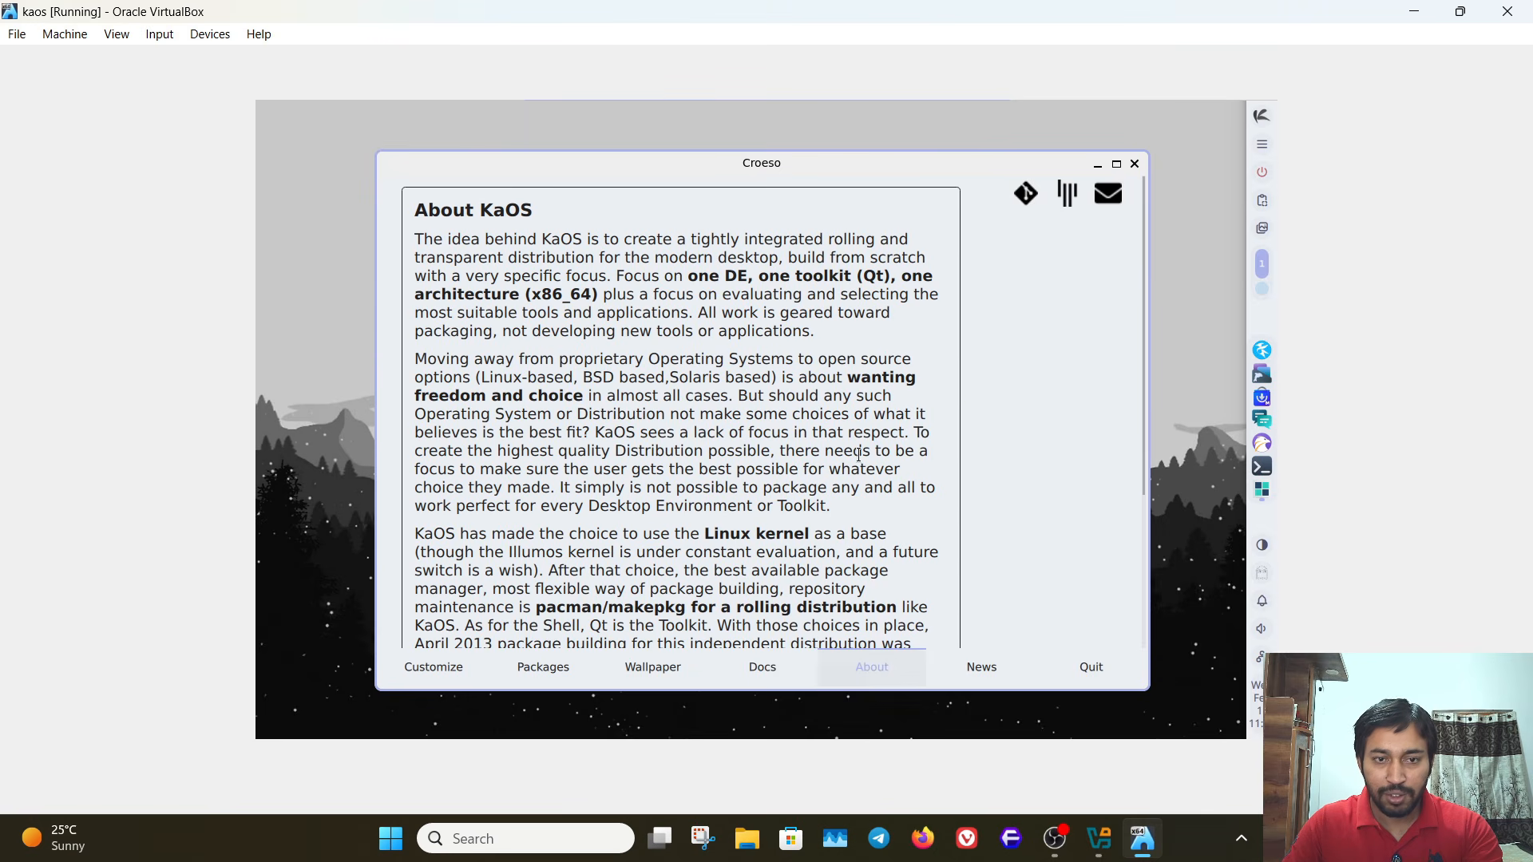
scroll(834, 470, "down", 4)
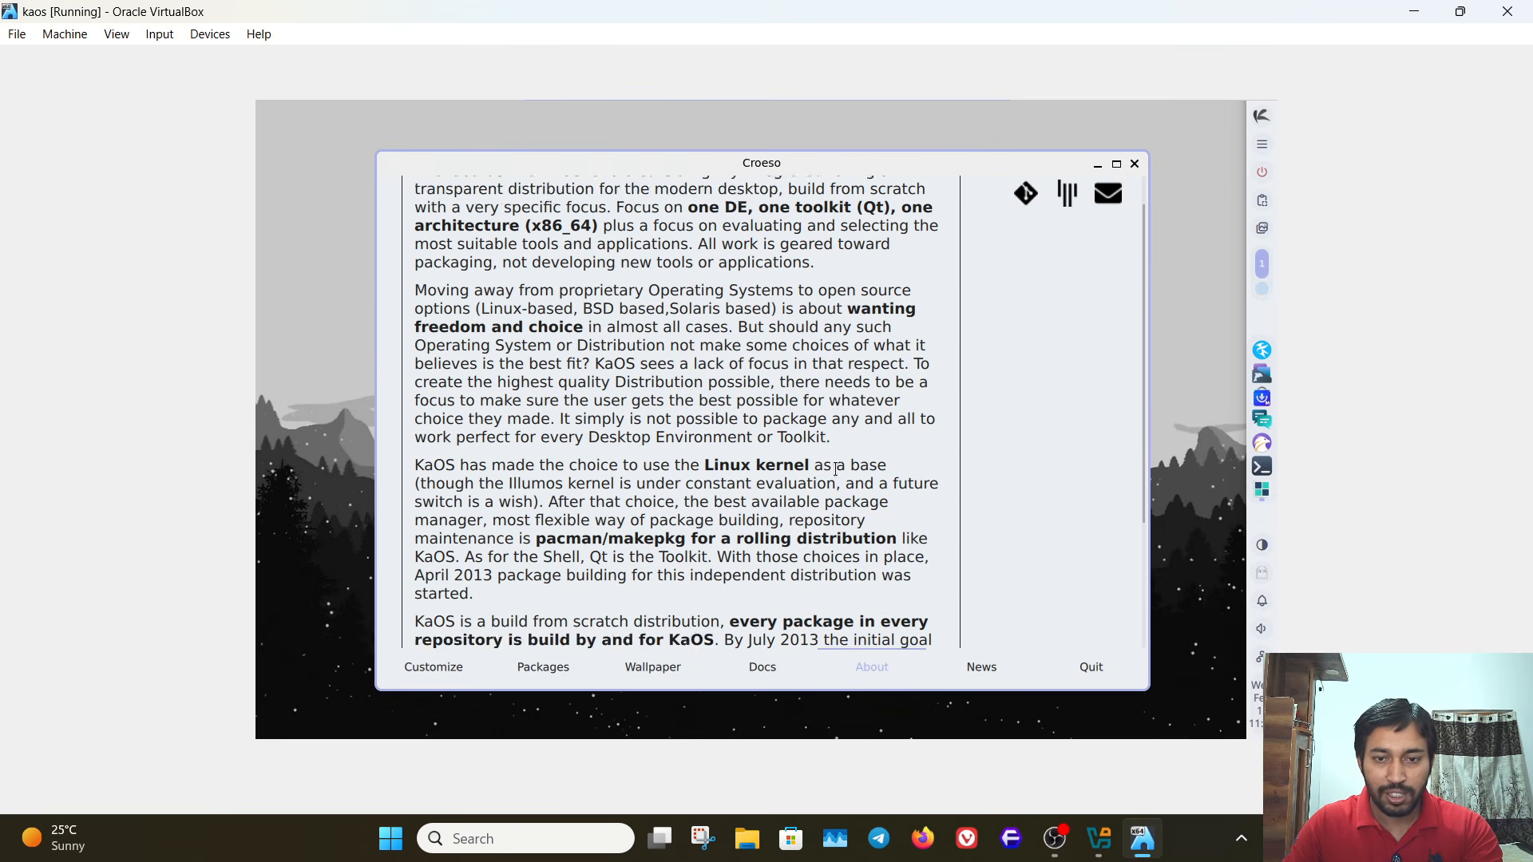
left_click(981, 667)
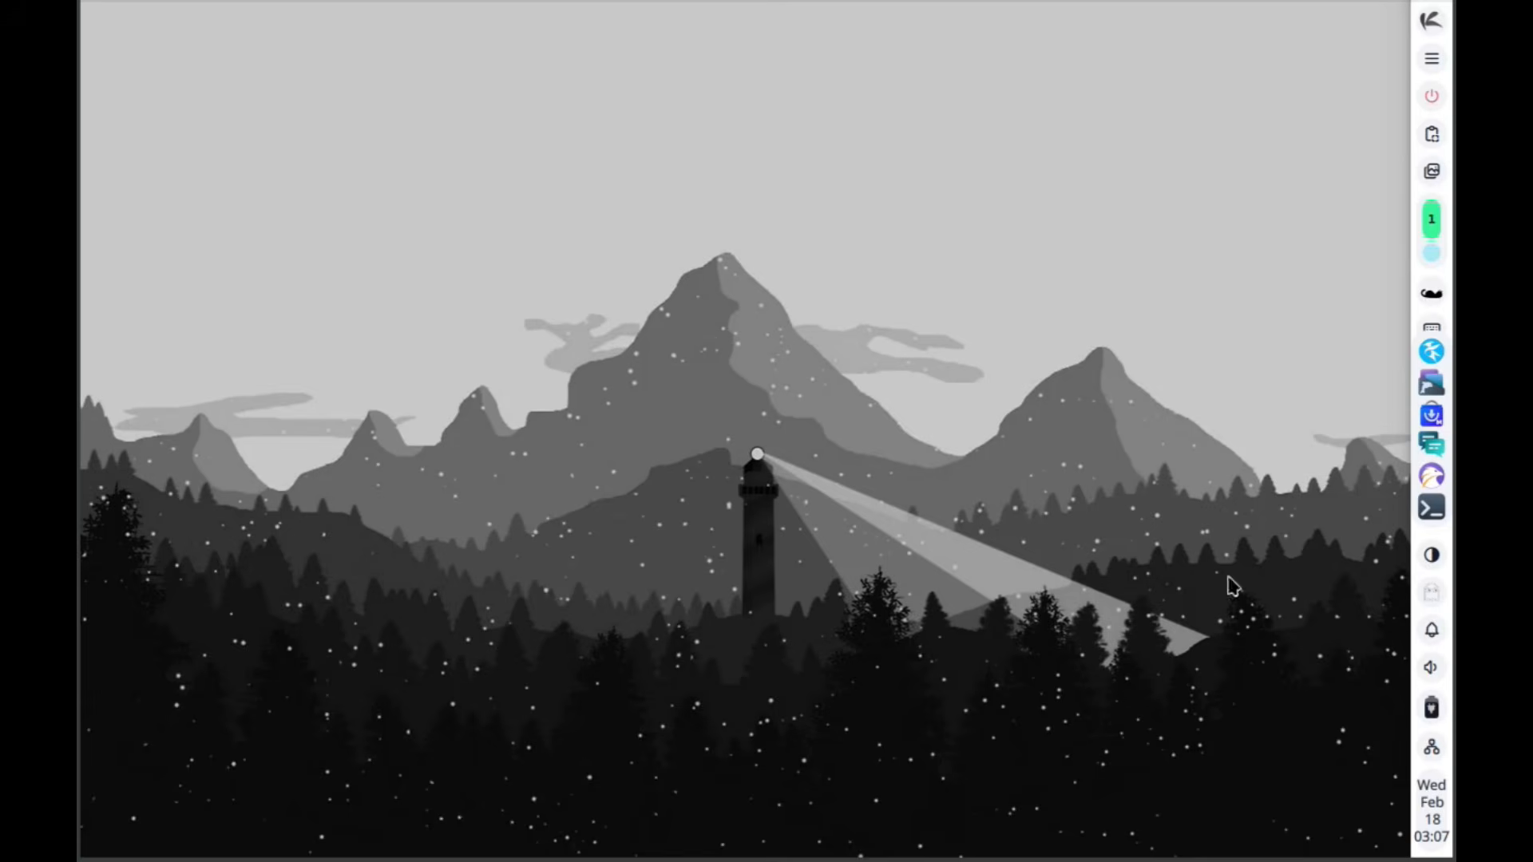
- Open the desktop shell settings and apply the predefined Catppuccin color scheme
left_click(1431, 22)
left_click(1287, 50)
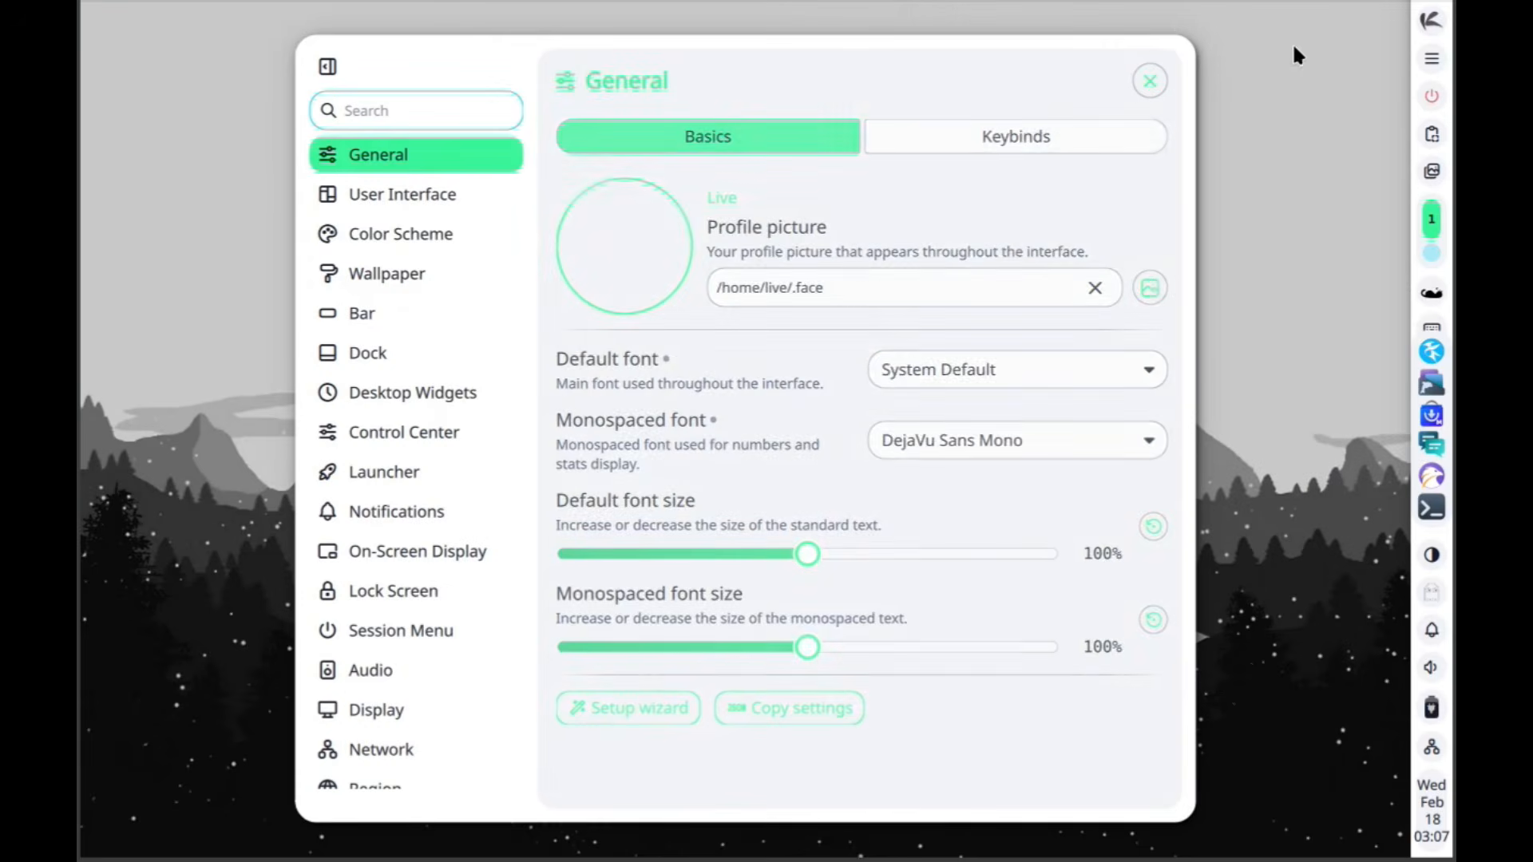
left_click(404, 233)
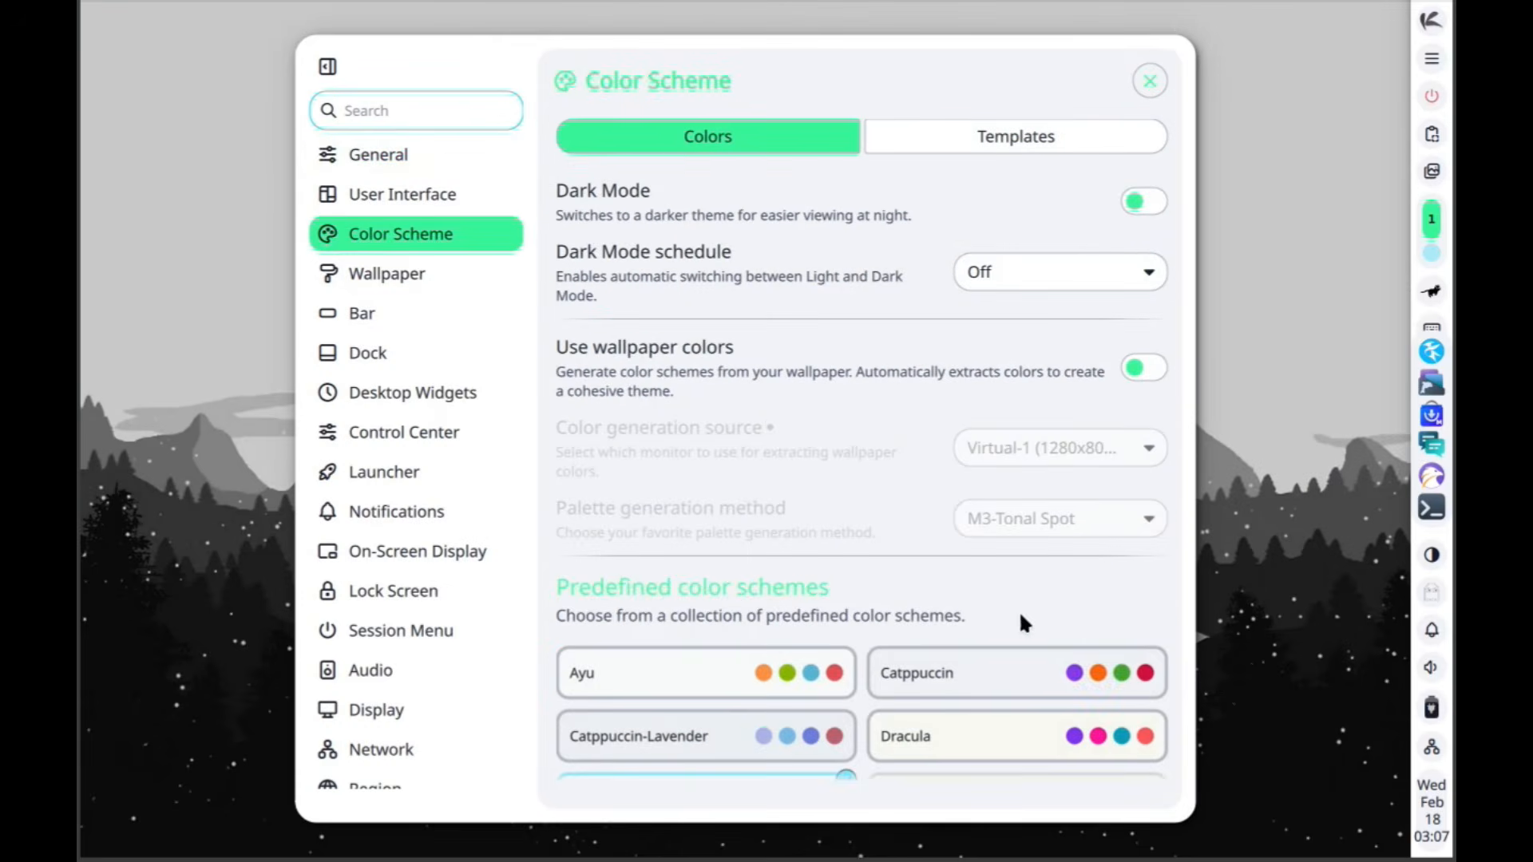
left_click(1041, 676)
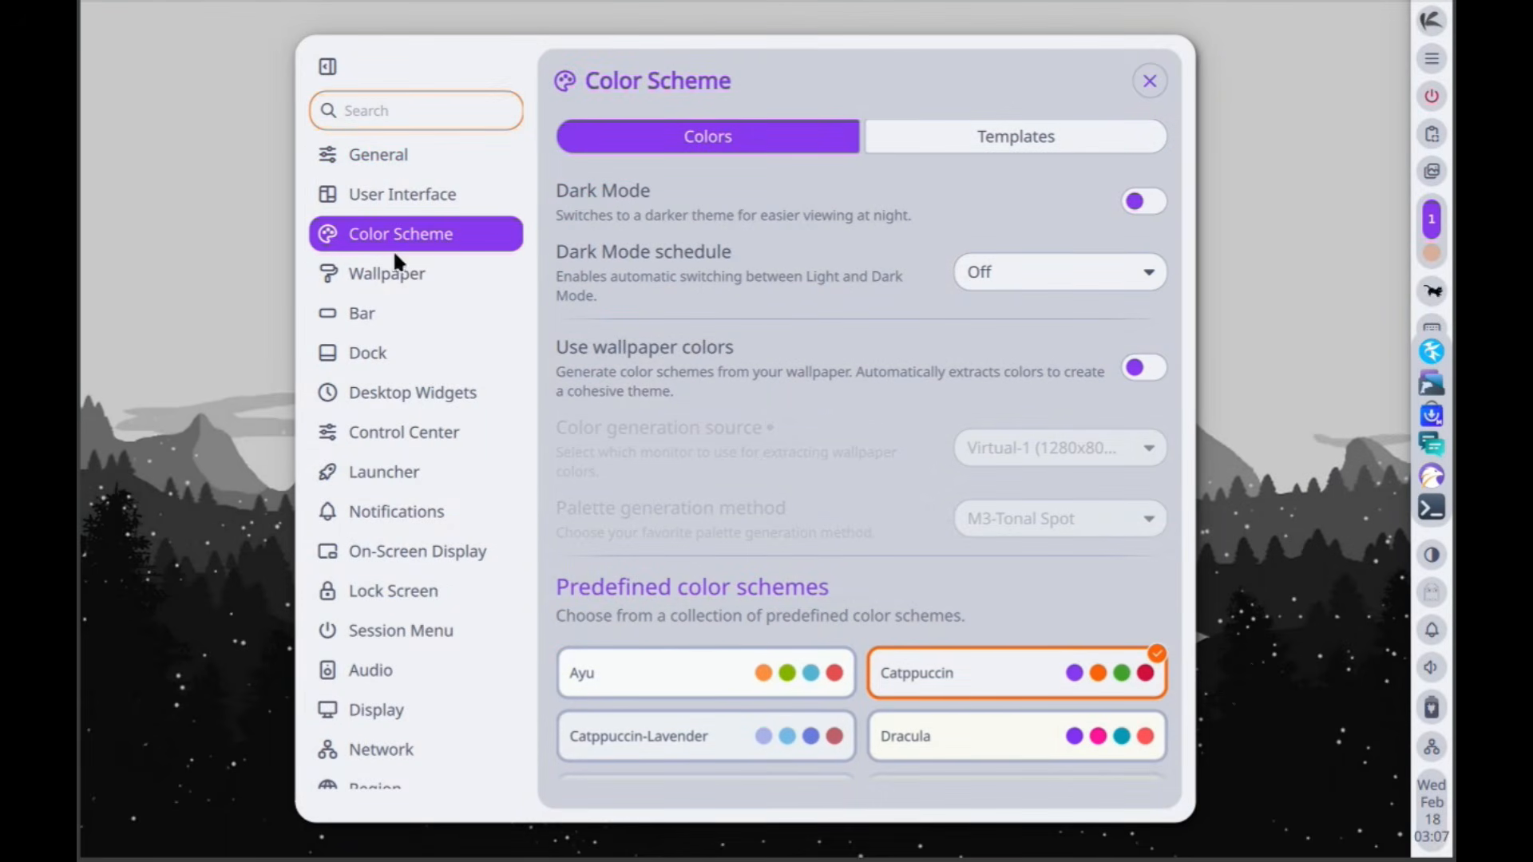
- Look through the wallpaper, bar and dock settings, including the dock's monitor options
left_click(394, 272)
left_click(389, 324)
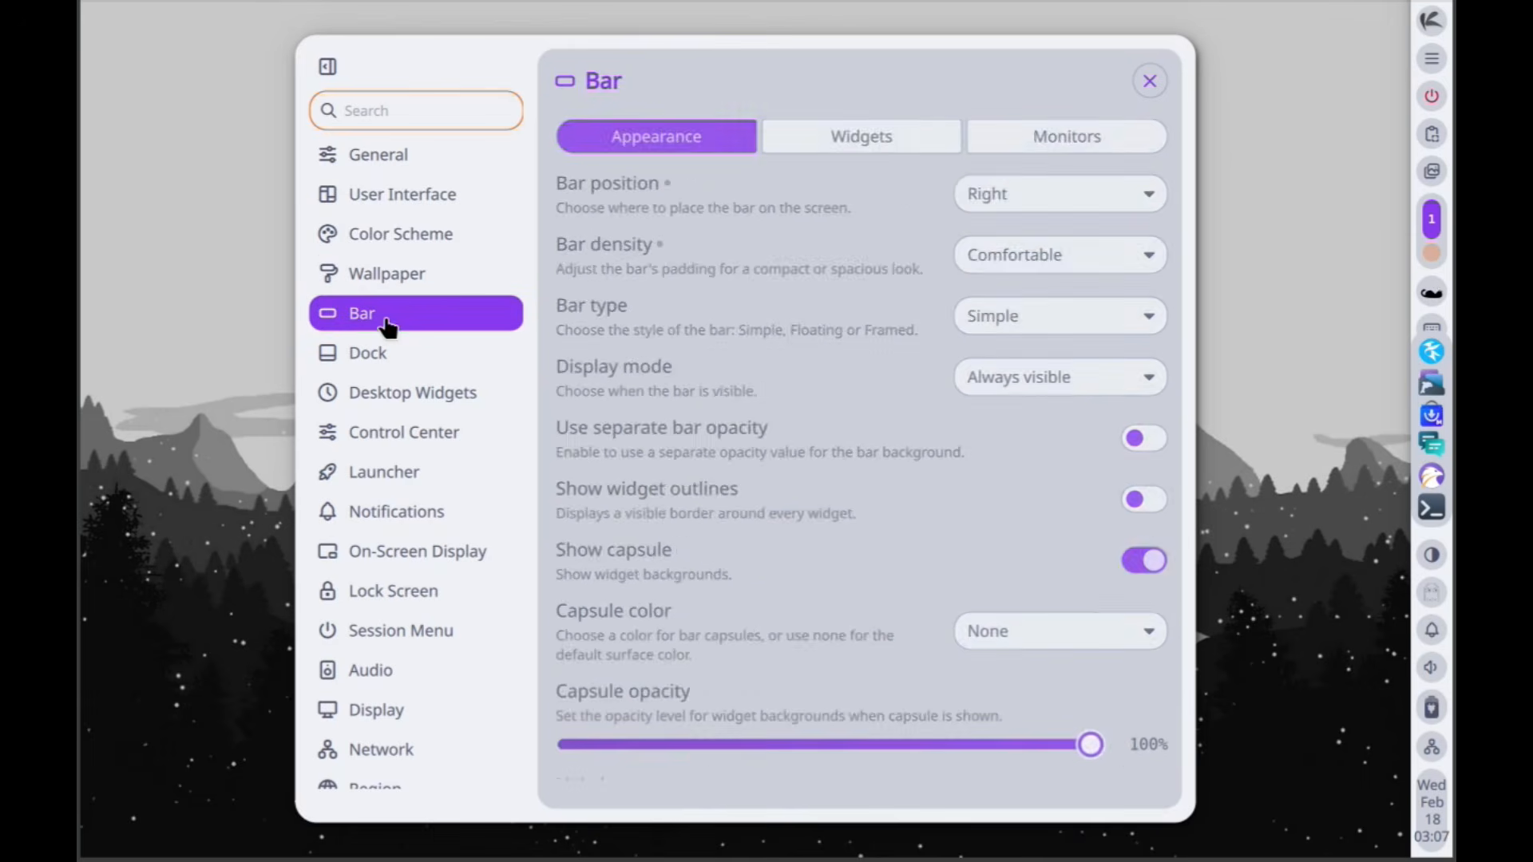
scroll(772, 385, "down", 2)
left_click(423, 359)
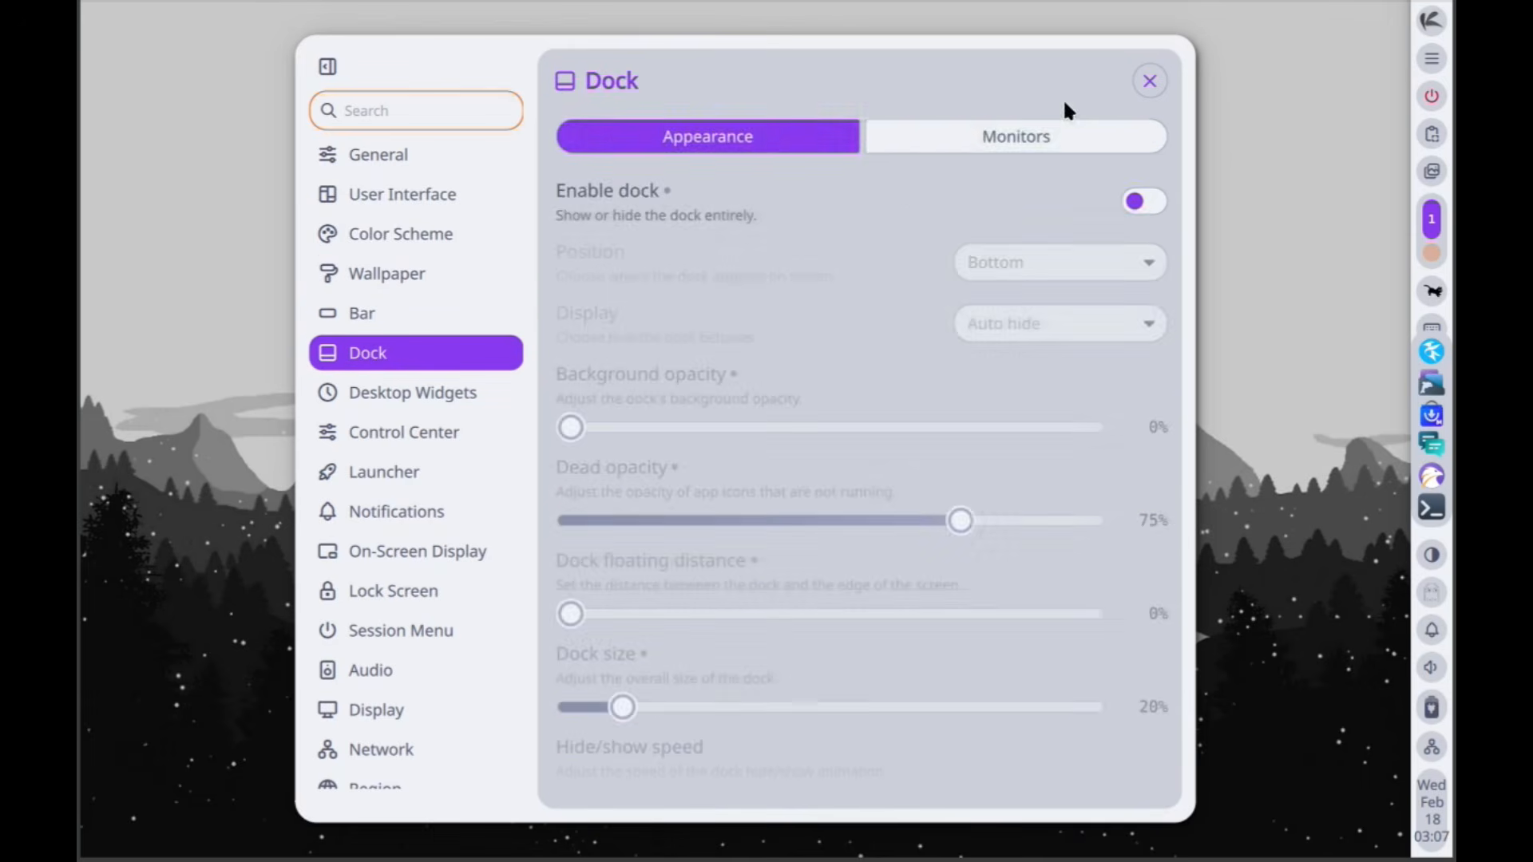
left_click(1008, 138)
left_click(764, 138)
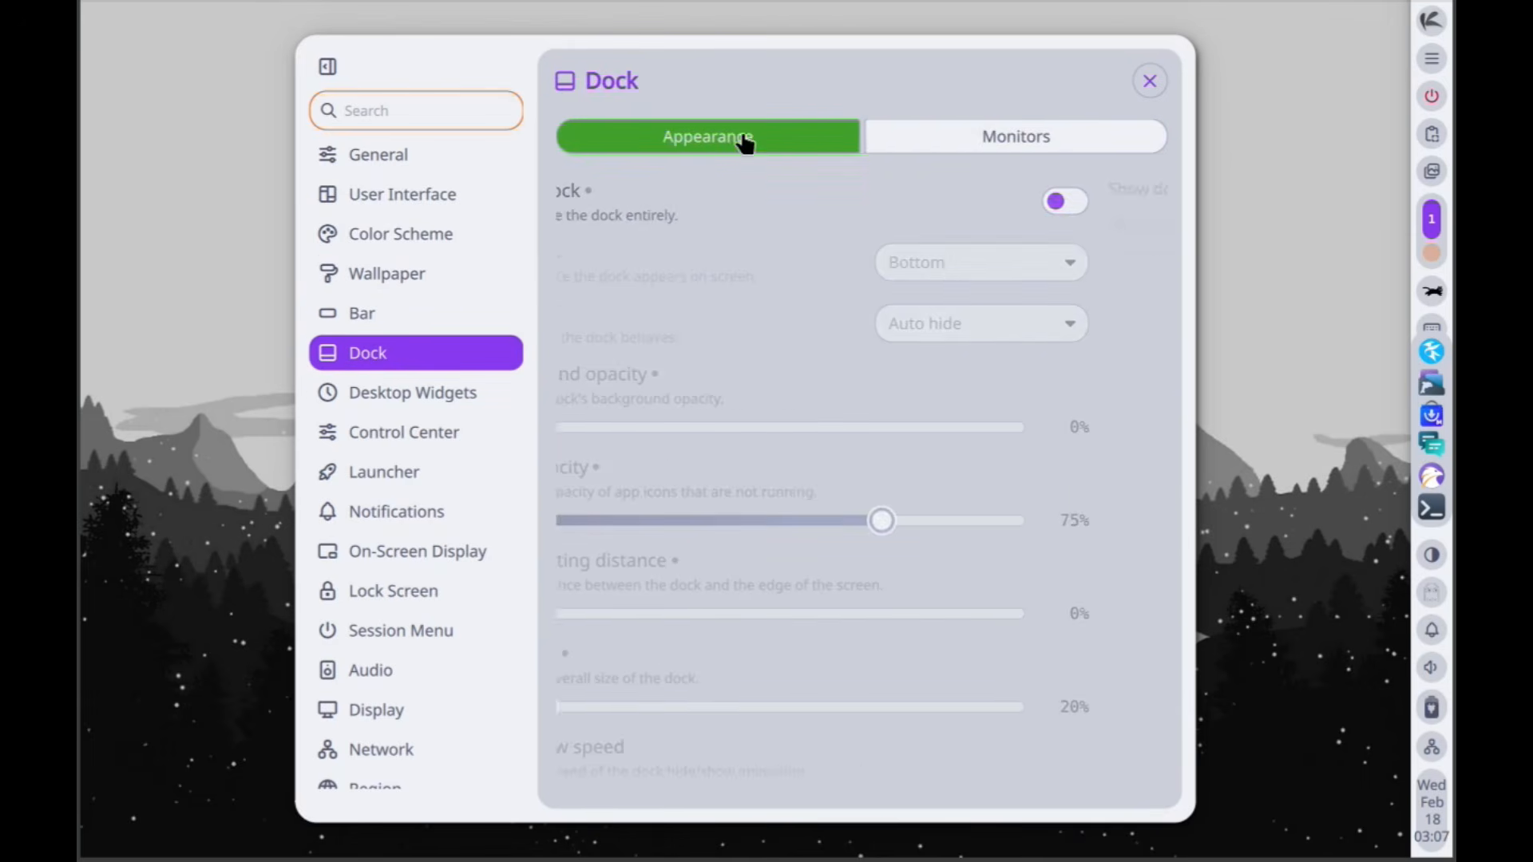
- Enable desktop widgets and view the list of widgets that can be added to the Virtual-1 display
left_click(411, 392)
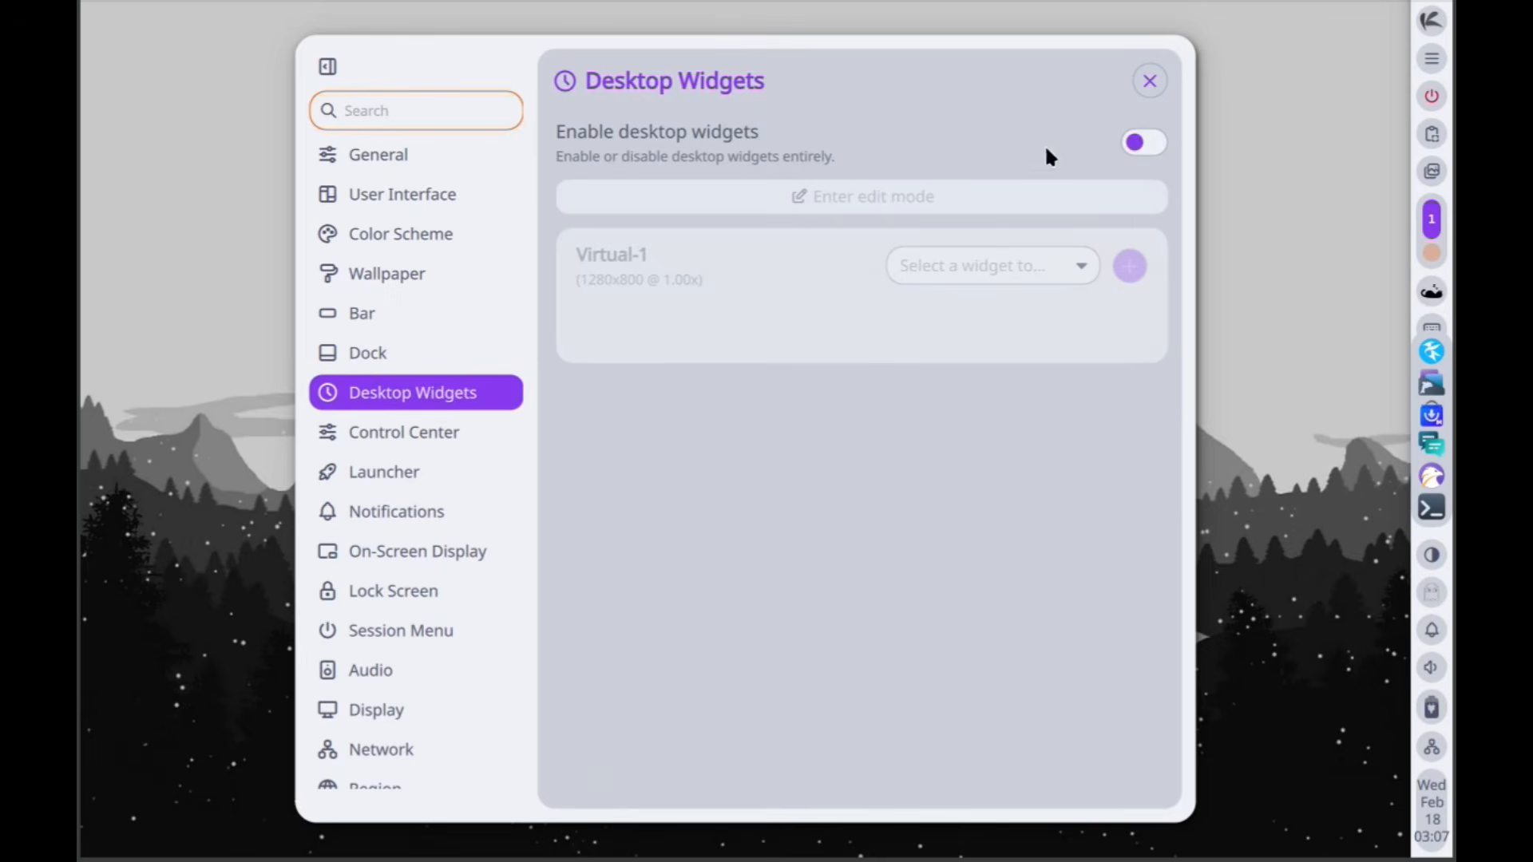
left_click(1143, 142)
left_click(1008, 287)
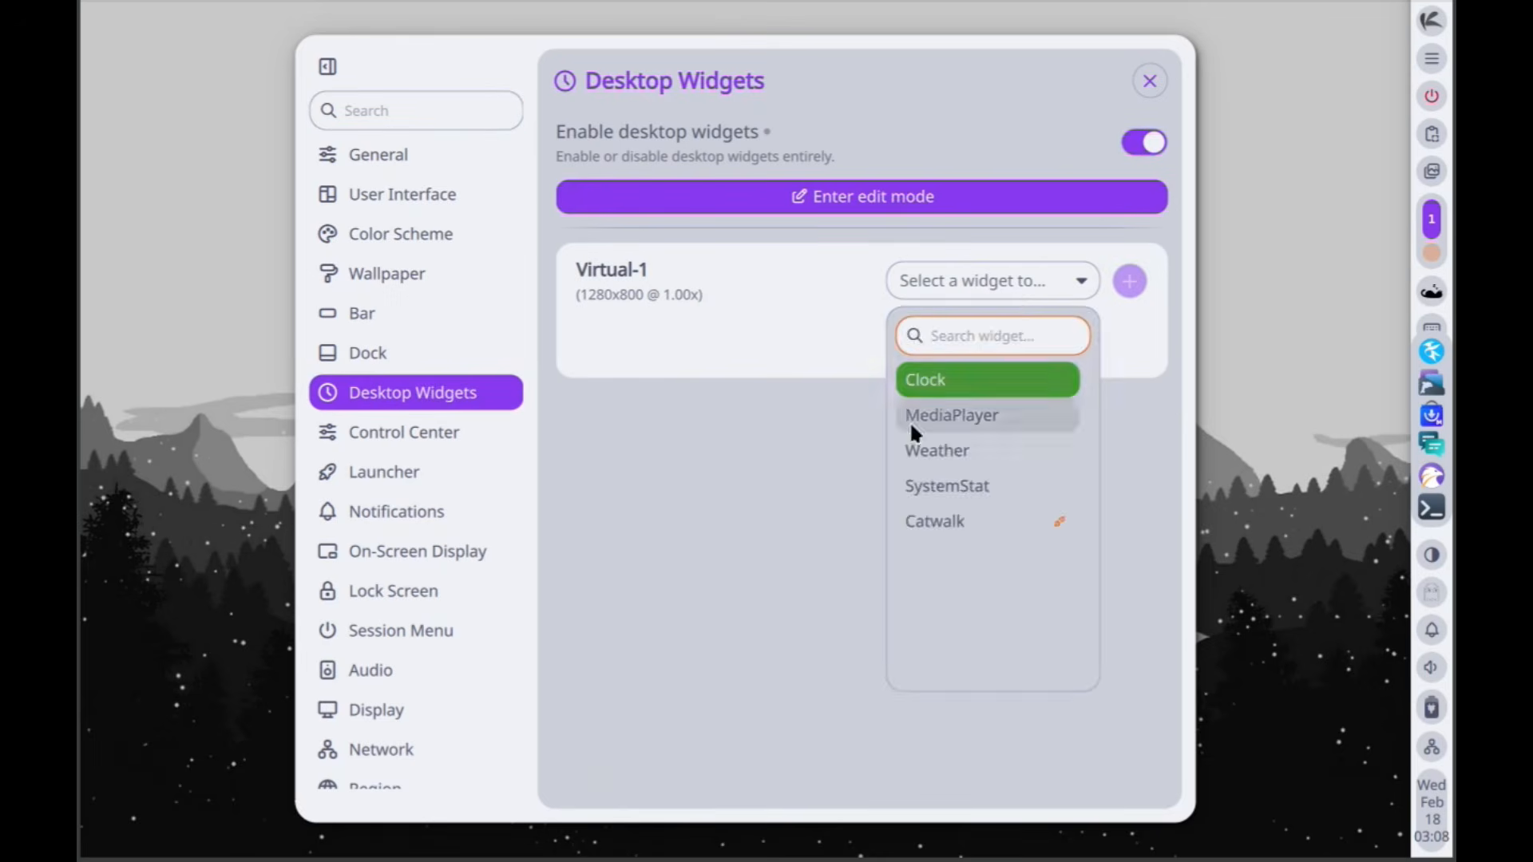
left_click(583, 501)
- Examine the control center's cards and shortcuts and the launcher's clipboard and execute settings
left_click(410, 432)
left_click(918, 140)
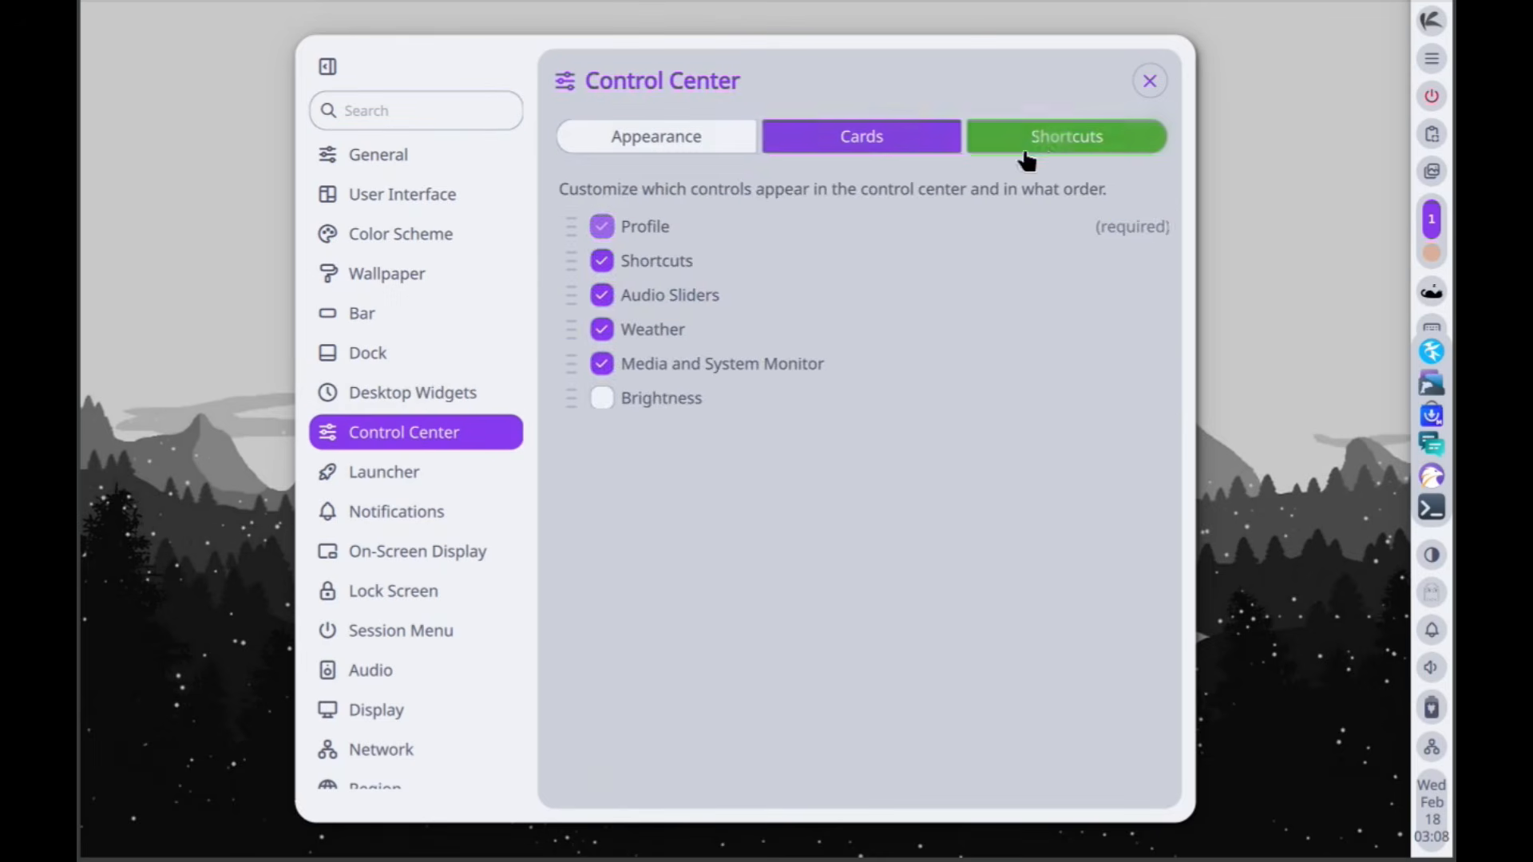
left_click(1047, 144)
left_click(442, 475)
left_click(859, 138)
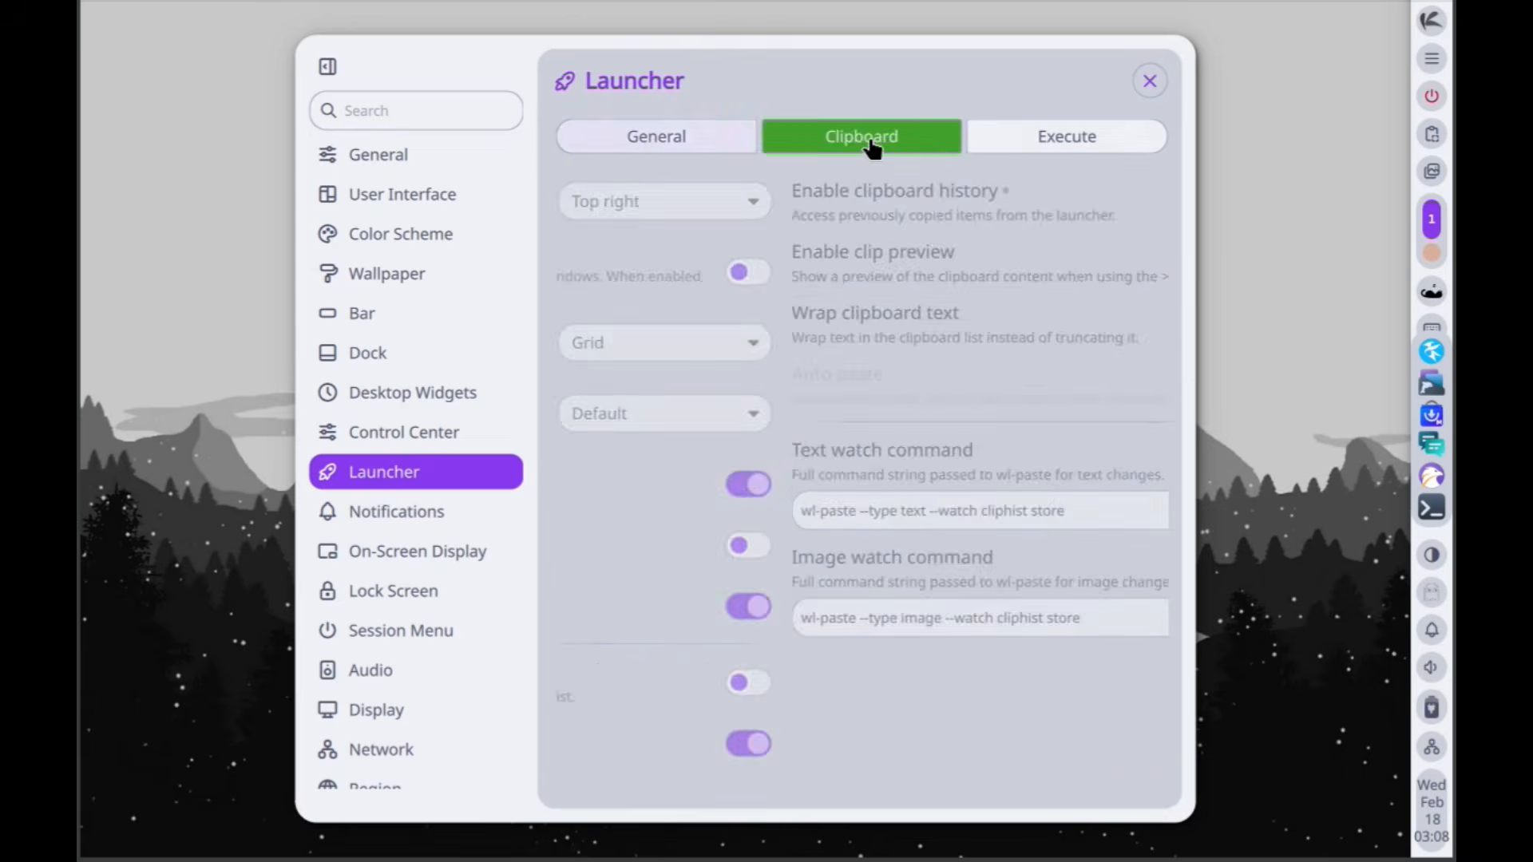
left_click(1012, 146)
- Examine the duration, history and sound settings for notifications
left_click(423, 512)
left_click(791, 131)
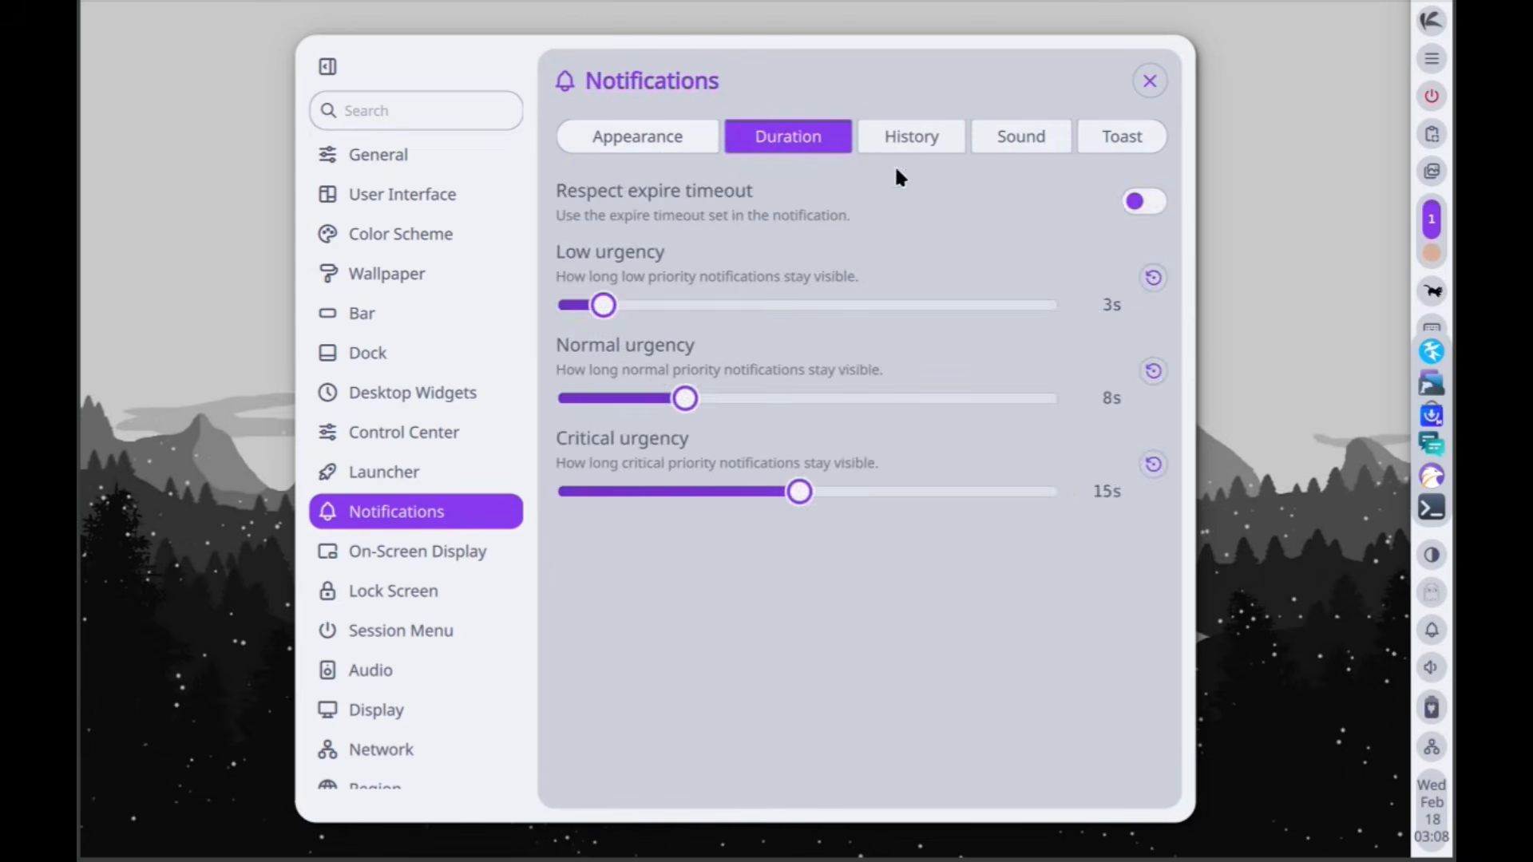
left_click(952, 138)
left_click(1035, 137)
- Look through the on-screen display, lock screen, session menu and audio settings
left_click(457, 562)
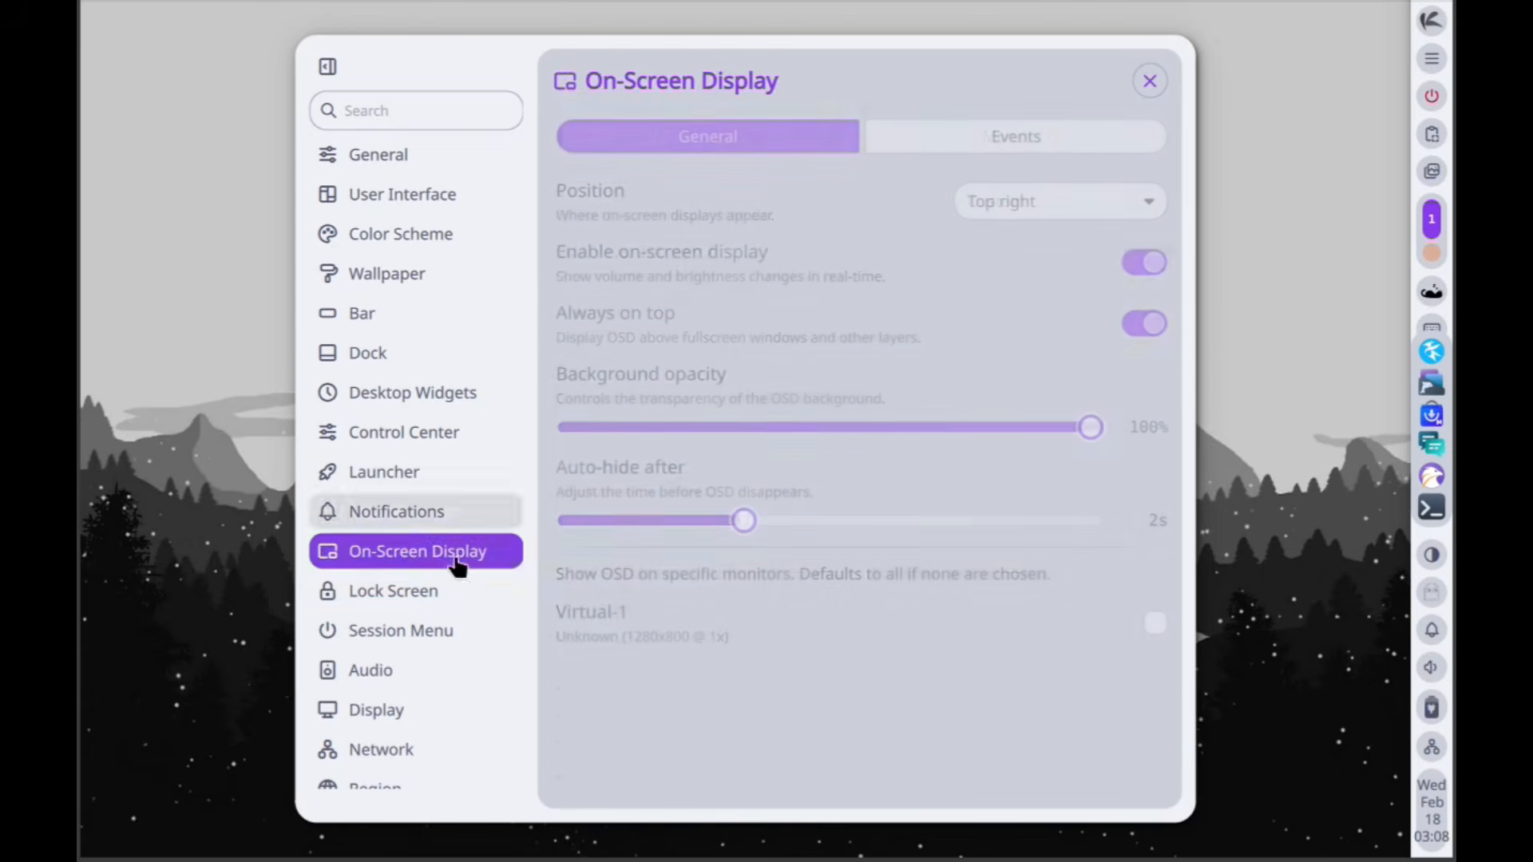
left_click(411, 590)
left_click(438, 635)
left_click(416, 680)
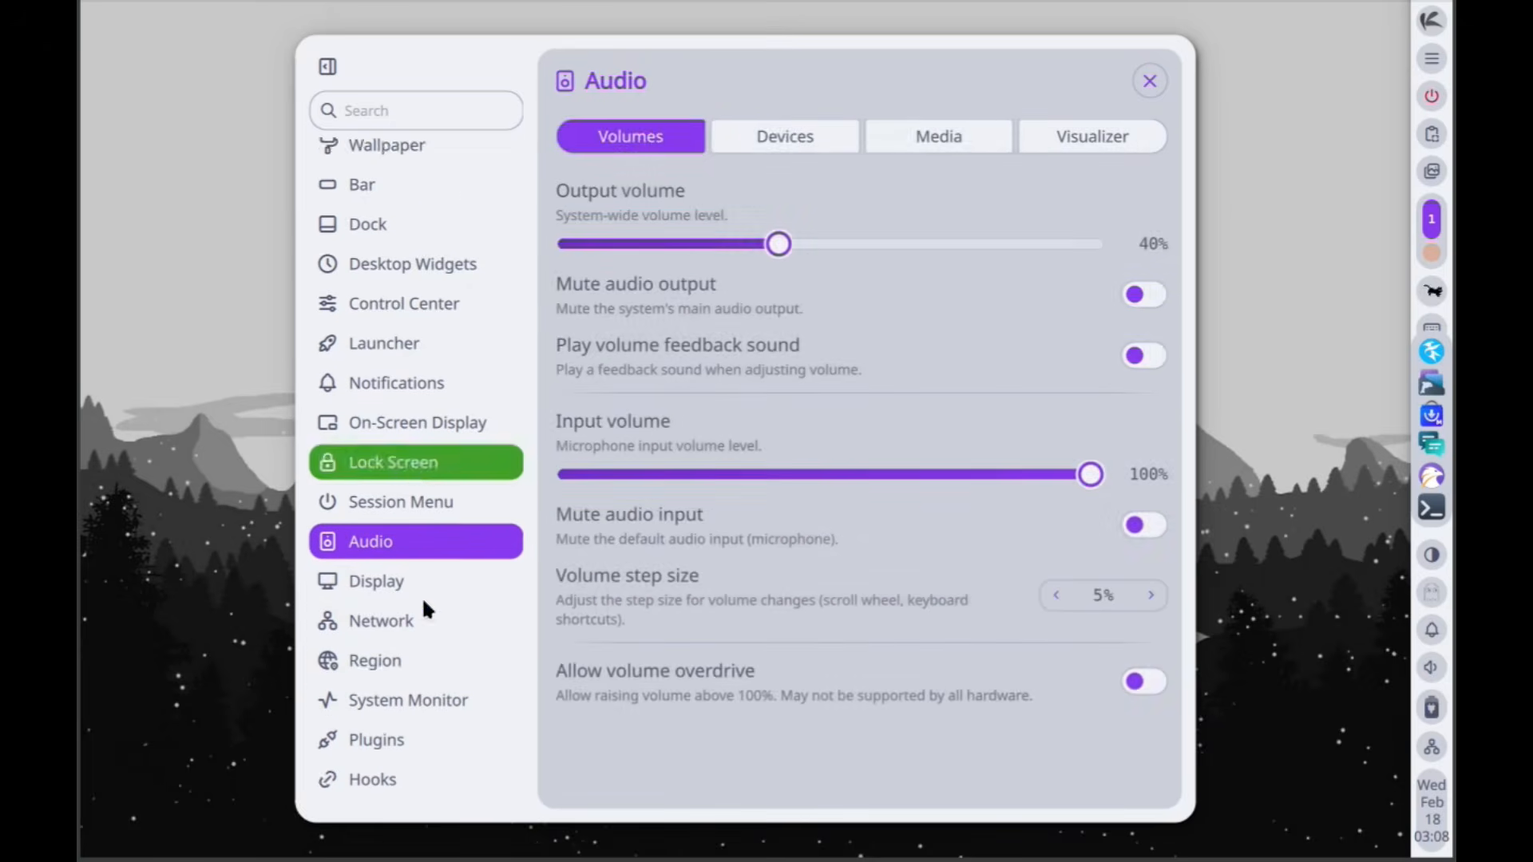
- Look through the audio devices, media and visualizer settings and the display's brightness and night light settings
left_click(817, 136)
left_click(934, 146)
left_click(1090, 153)
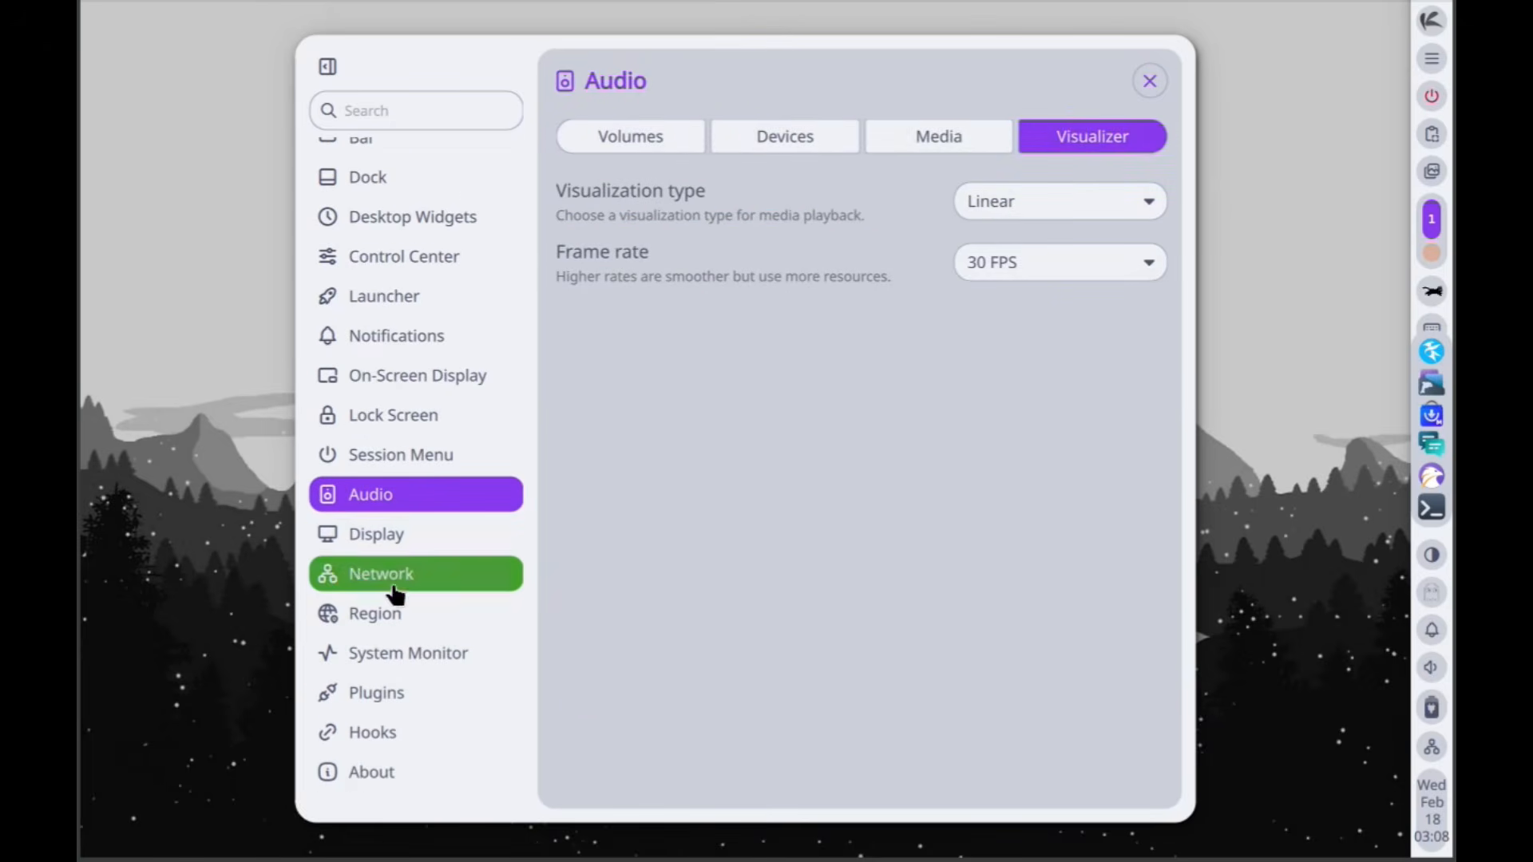
left_click(421, 530)
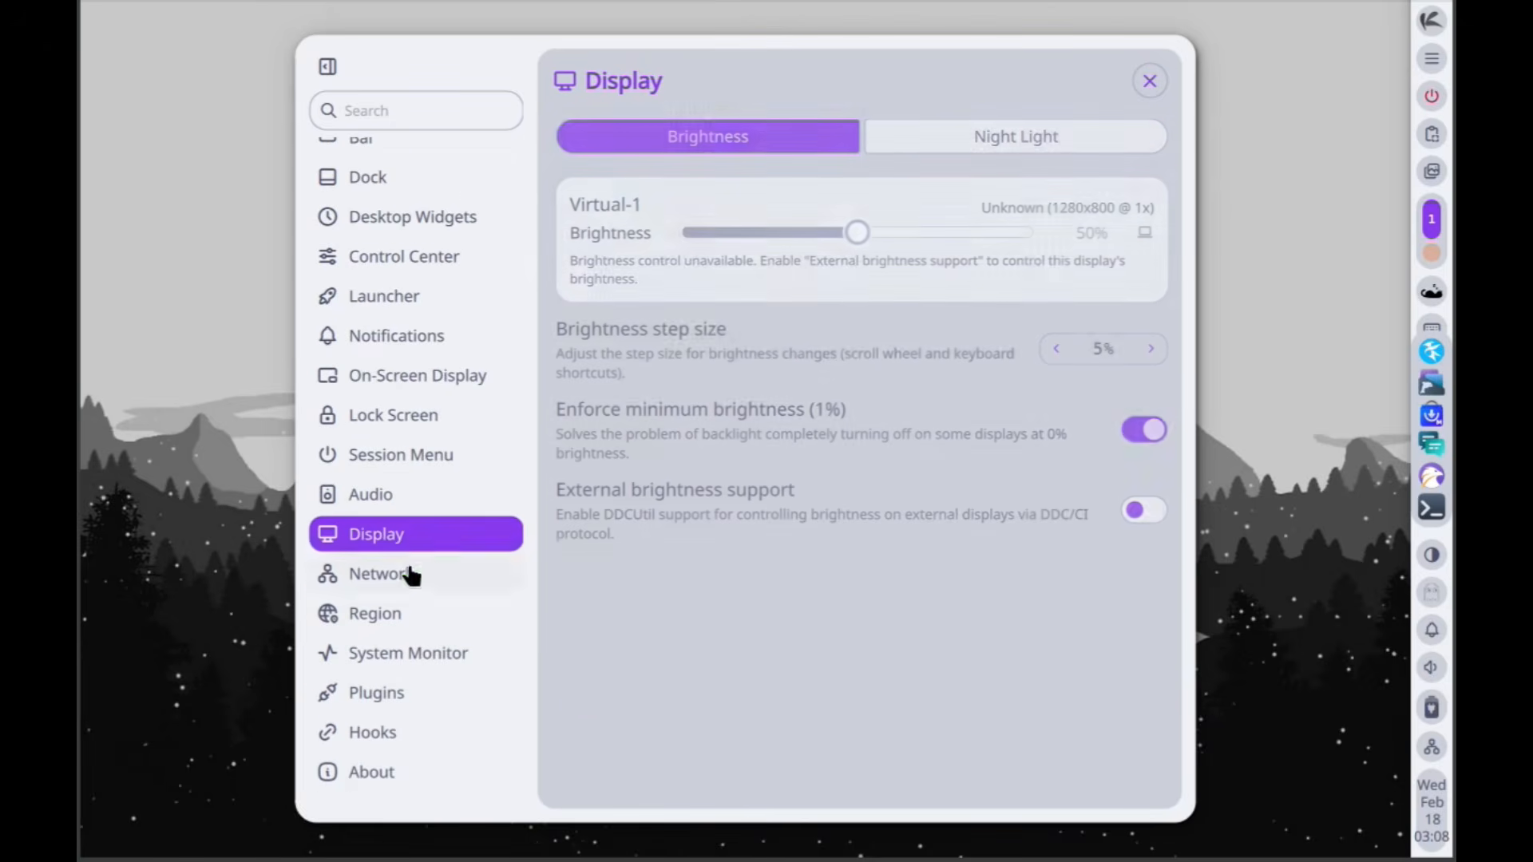
left_click(978, 148)
- Look through the network and region settings and the system monitor's general, thresholds and polling options
left_click(435, 587)
left_click(421, 622)
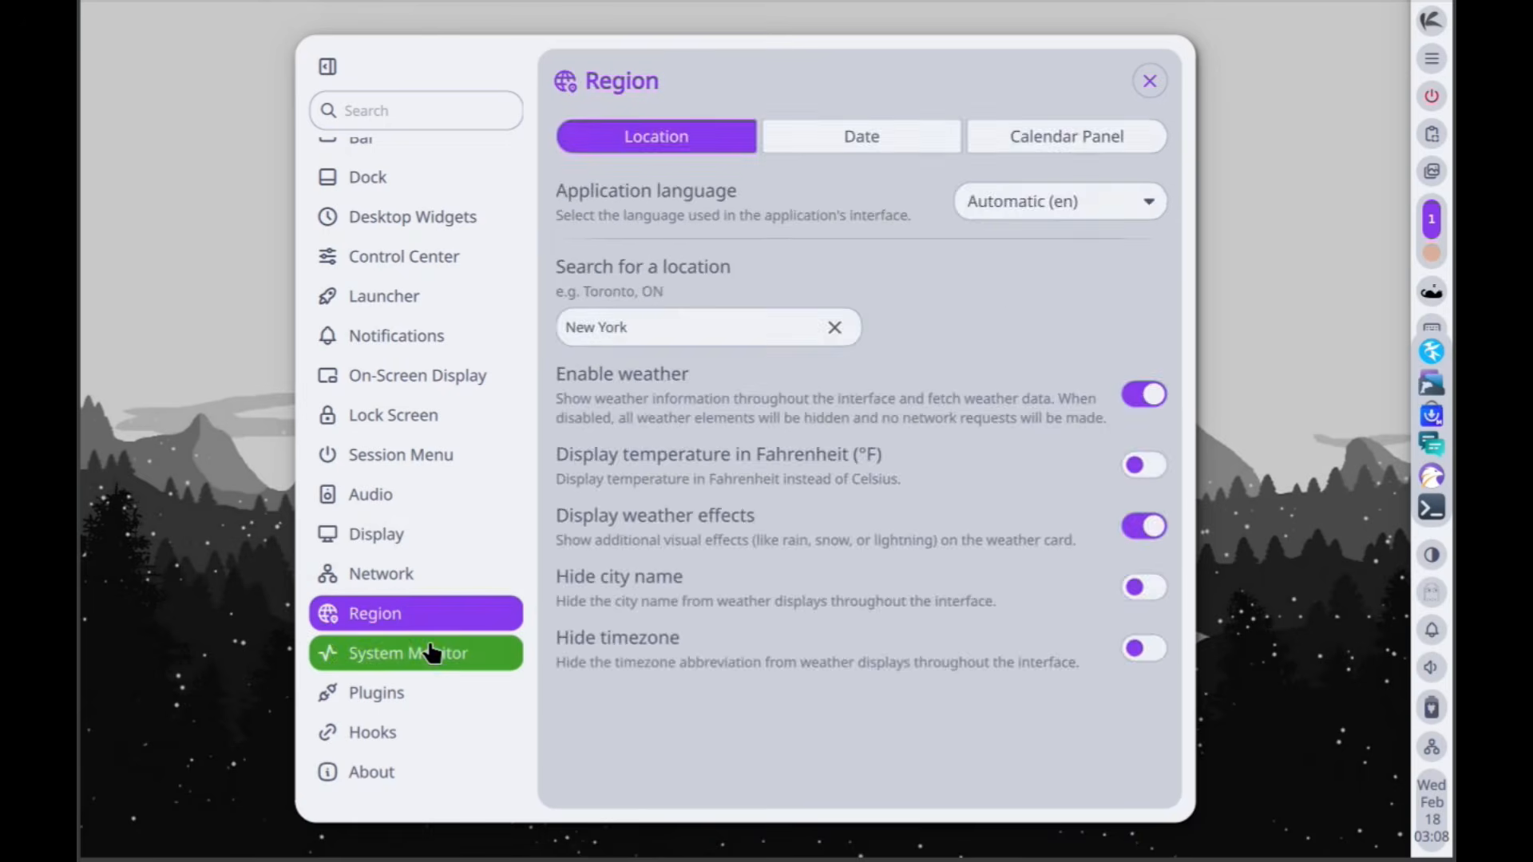
left_click(441, 651)
left_click(863, 141)
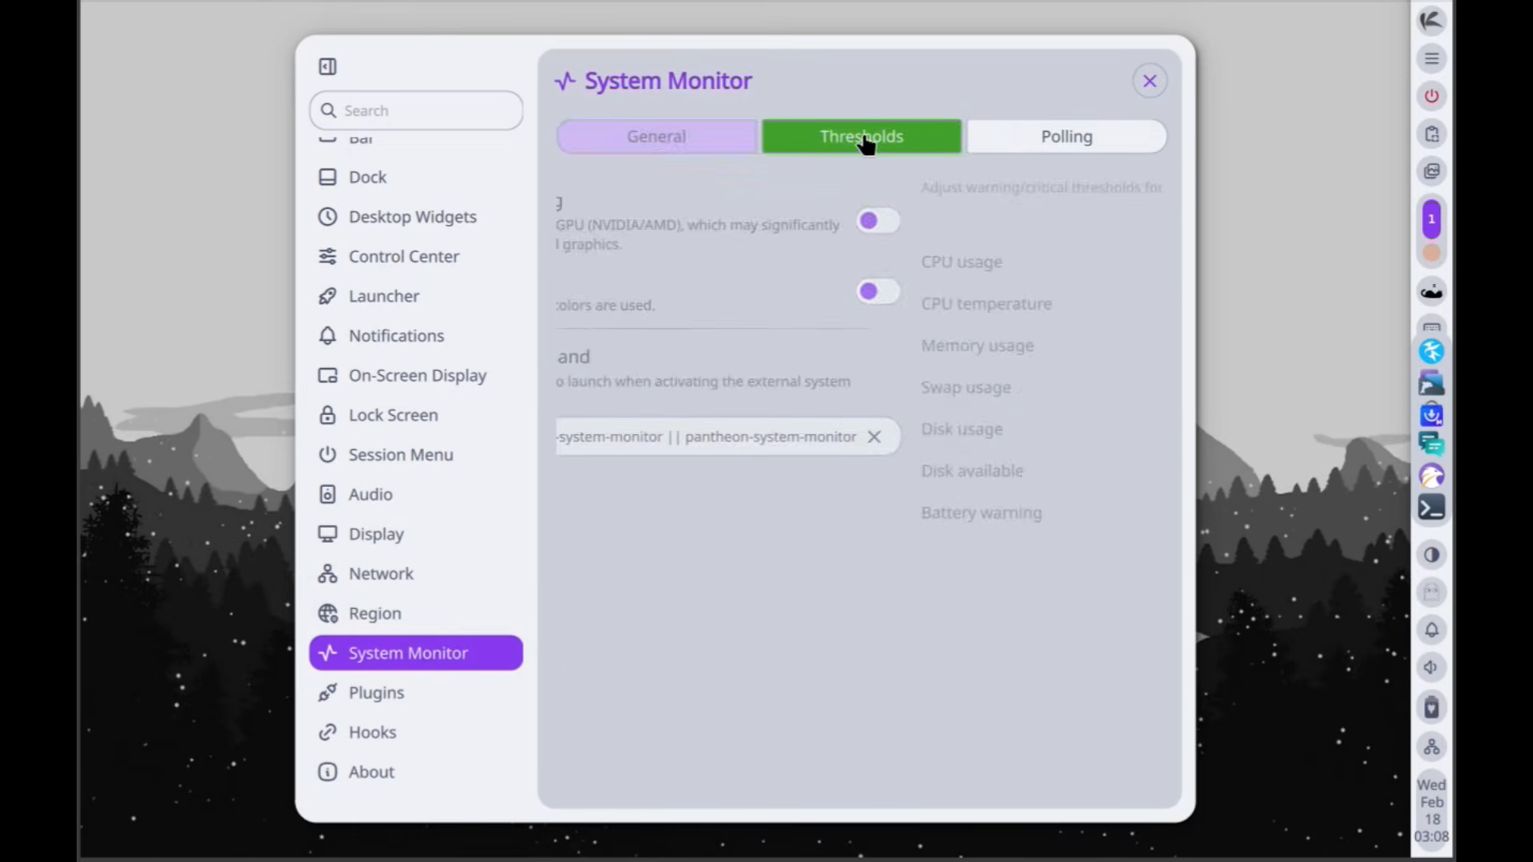
left_click(1071, 136)
- Examine the installed plugins, available plugins and plugin sources, plus the hooks settings
left_click(410, 703)
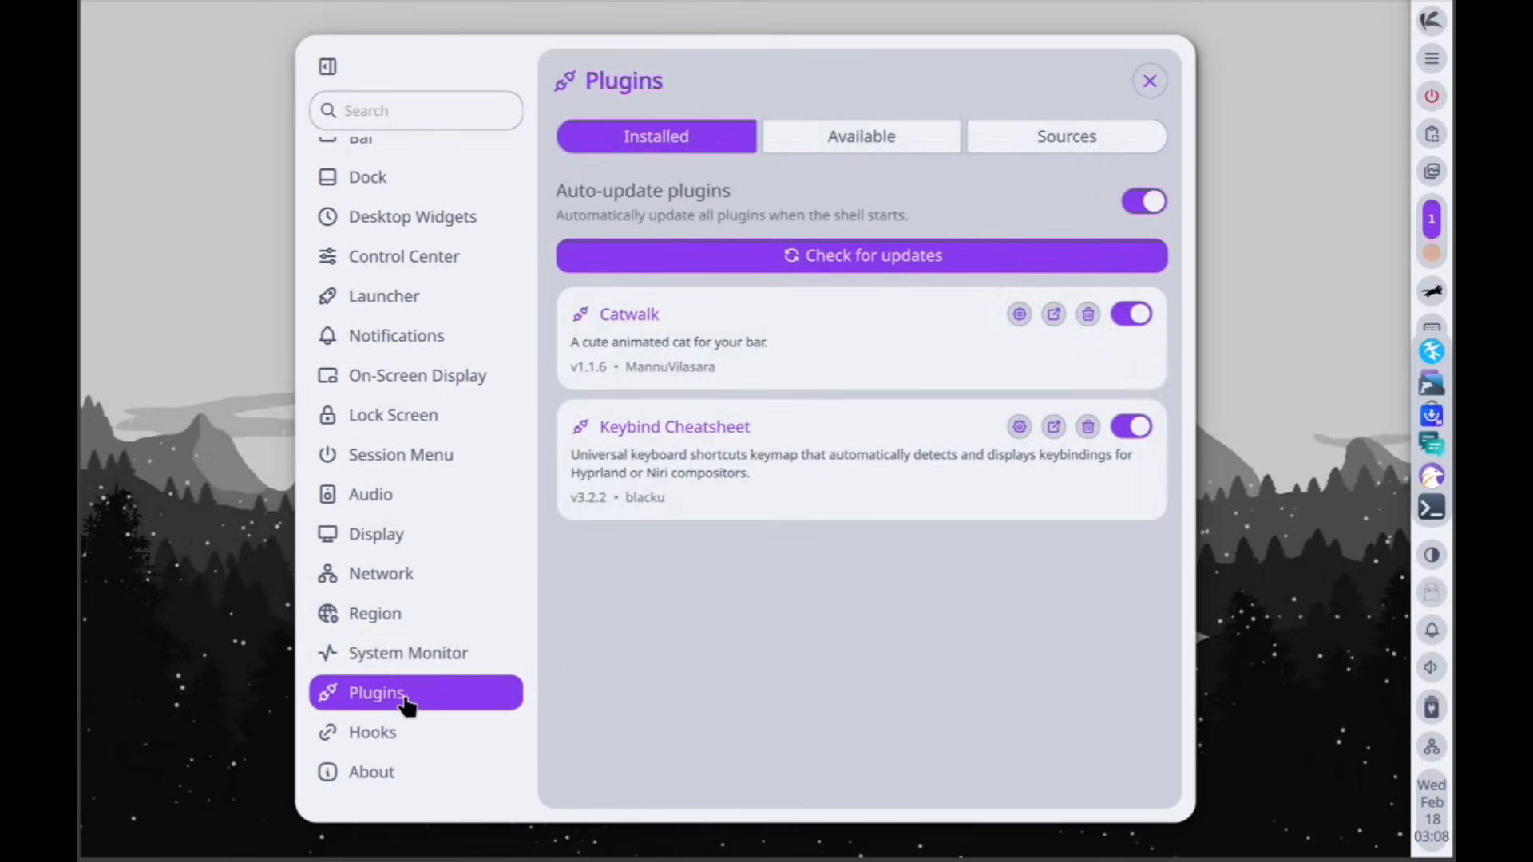
left_click(866, 144)
left_click(1072, 143)
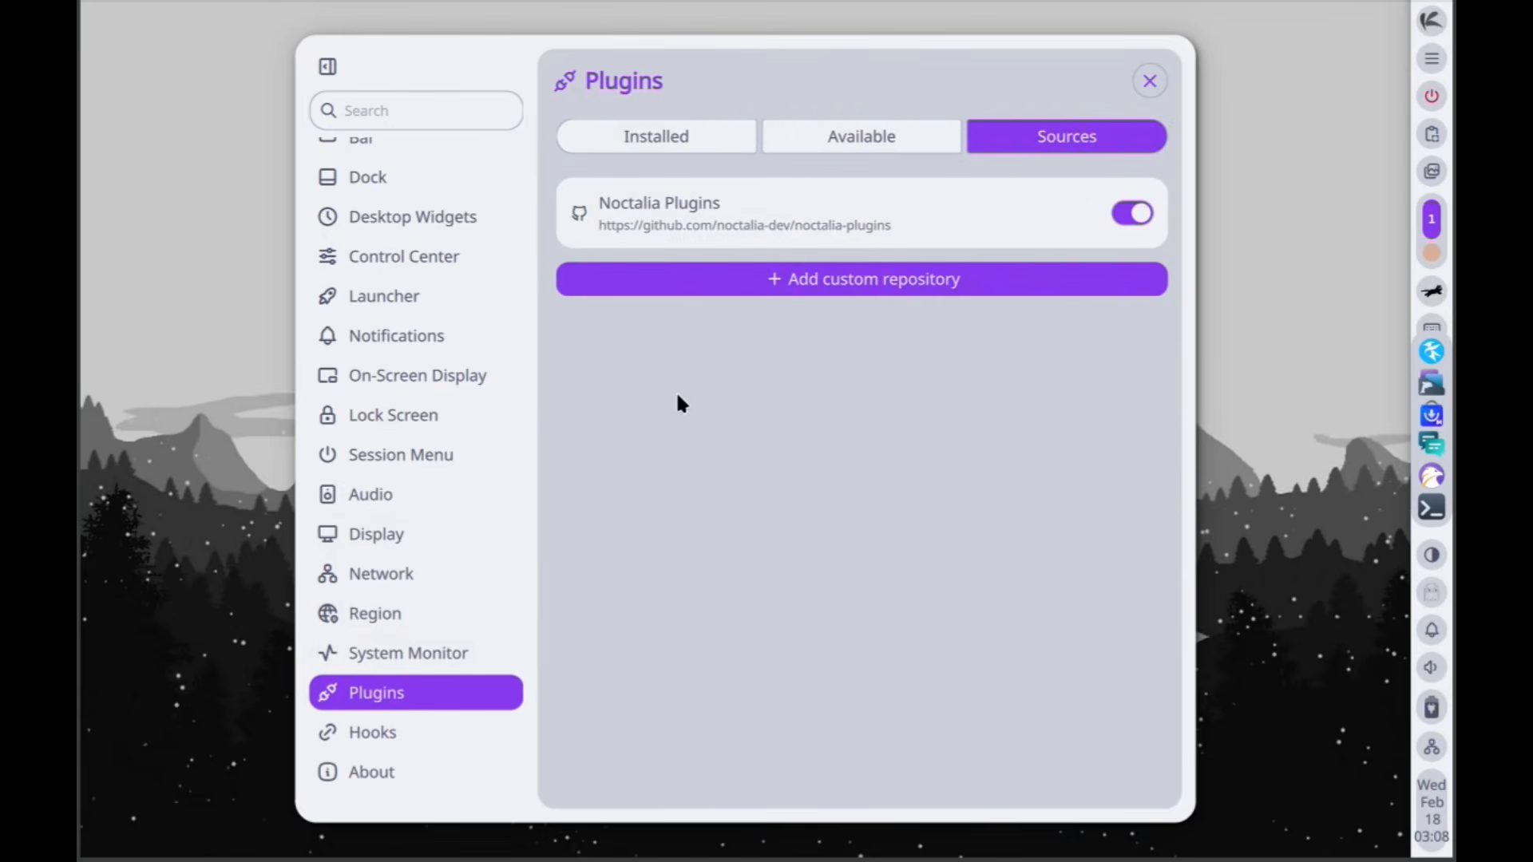
left_click(387, 732)
- Review the shell's version and system information, contributors and supporters, and close the settings window
left_click(397, 772)
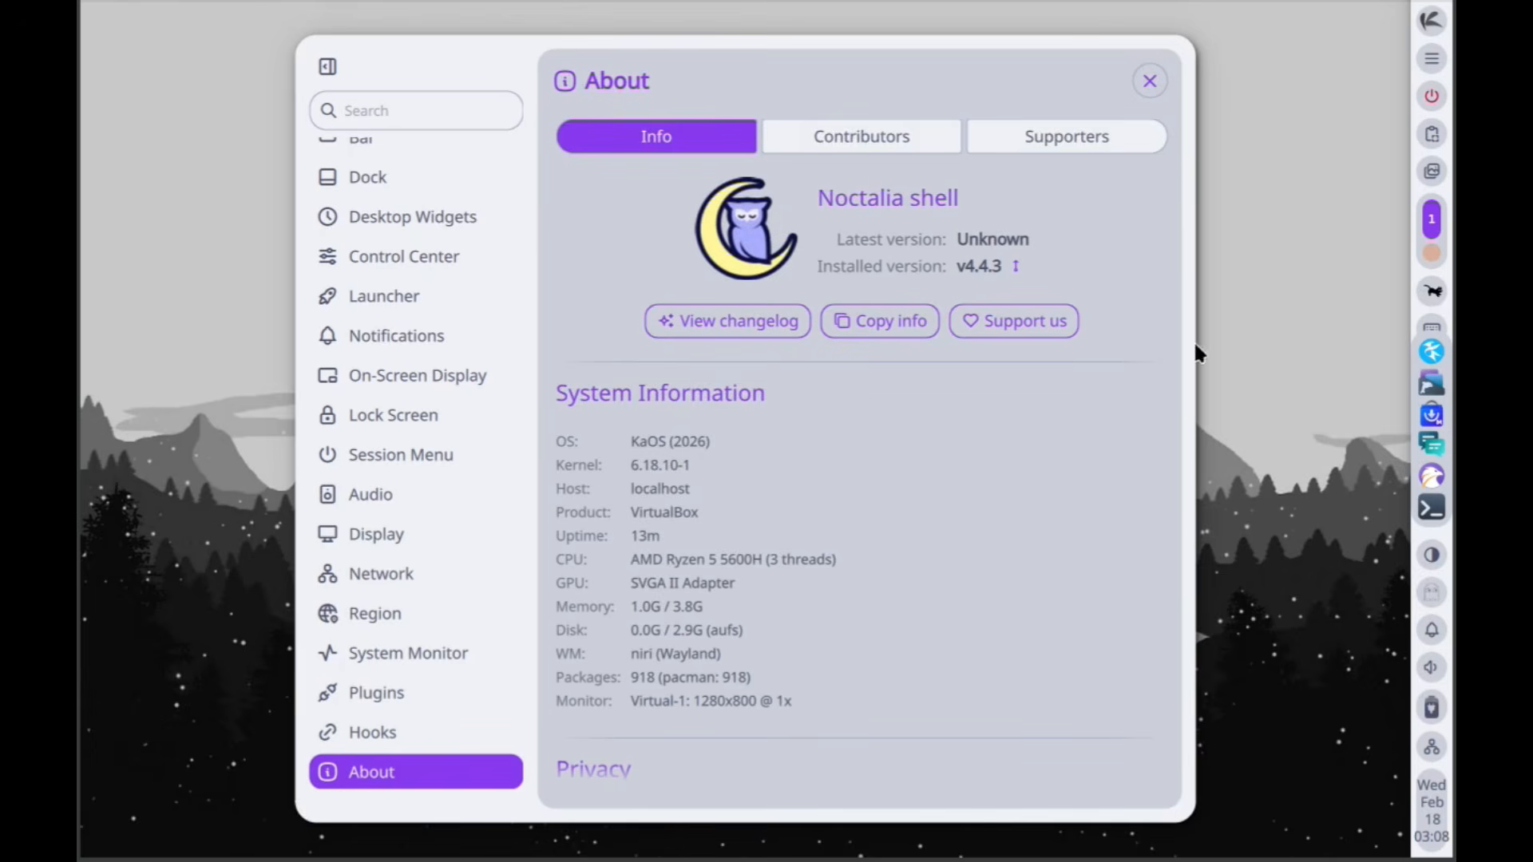
left_click(888, 142)
left_click(1050, 142)
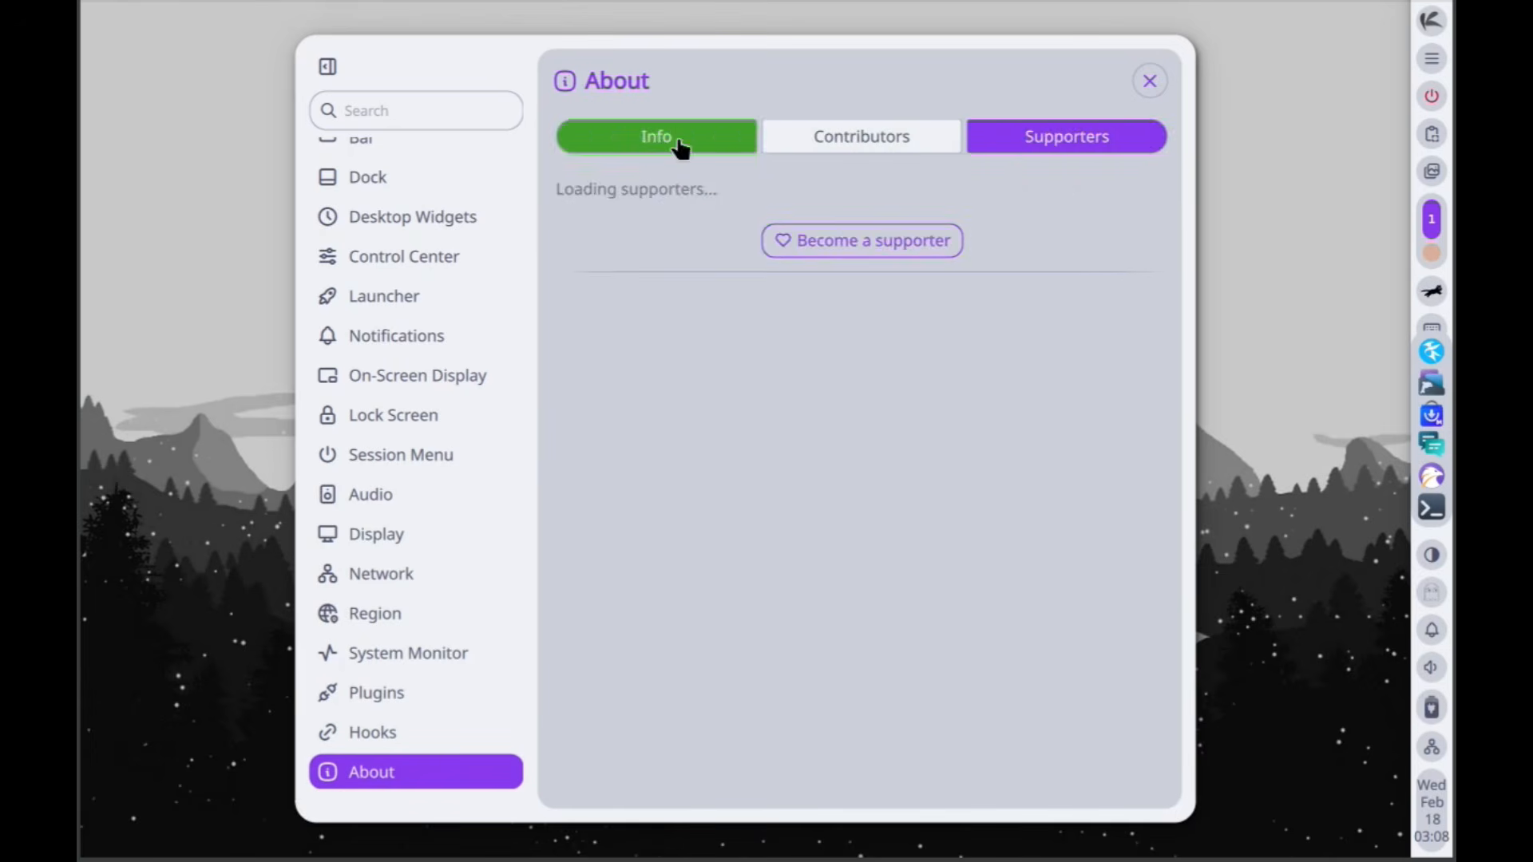
left_click(680, 142)
scroll(849, 599, "down", 3)
scroll(950, 495, "up", 3)
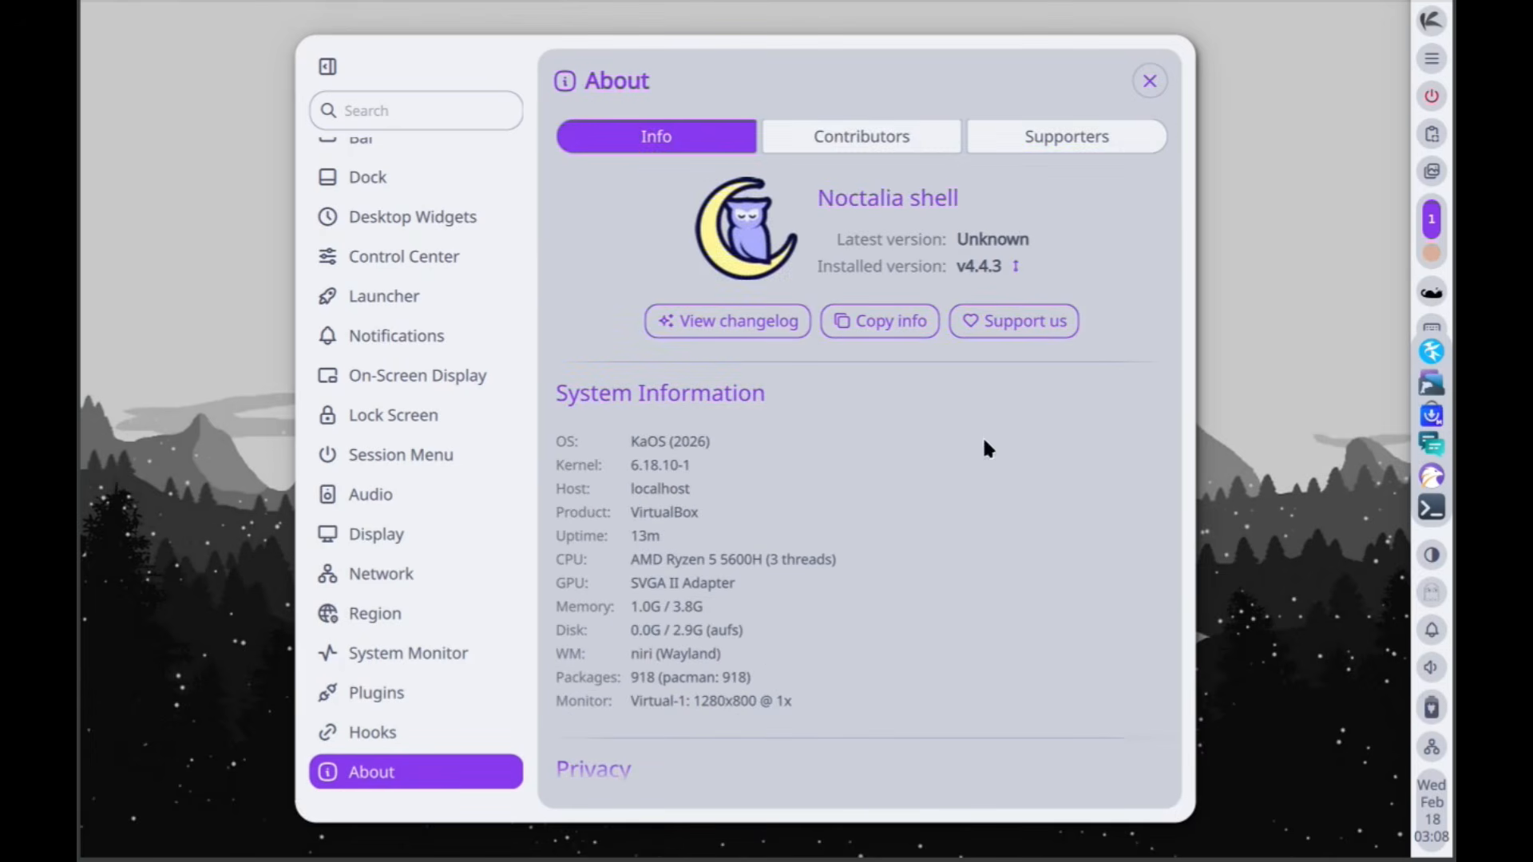
left_click(1149, 81)
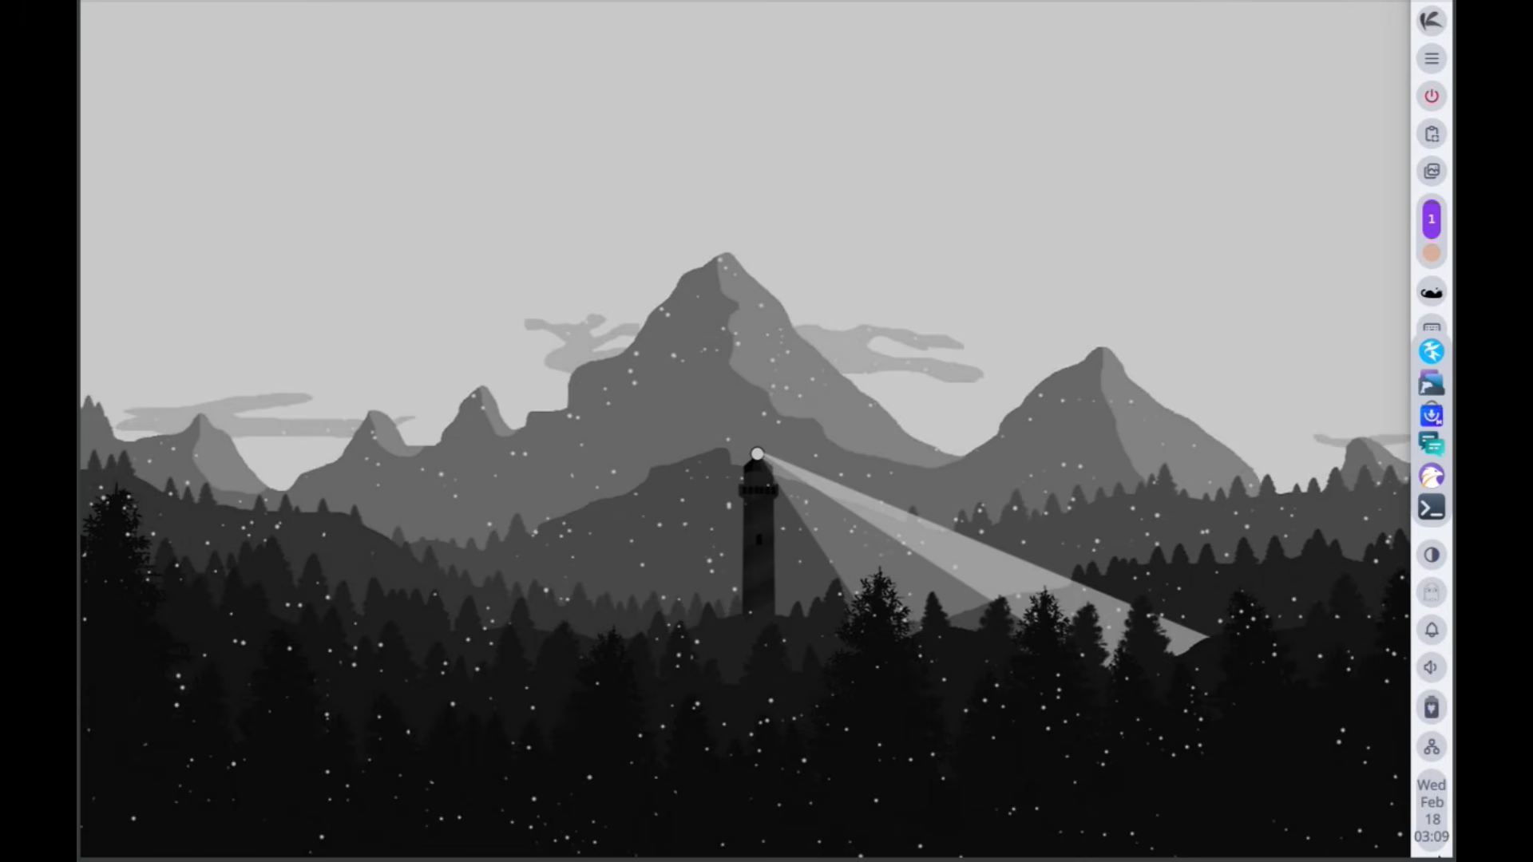